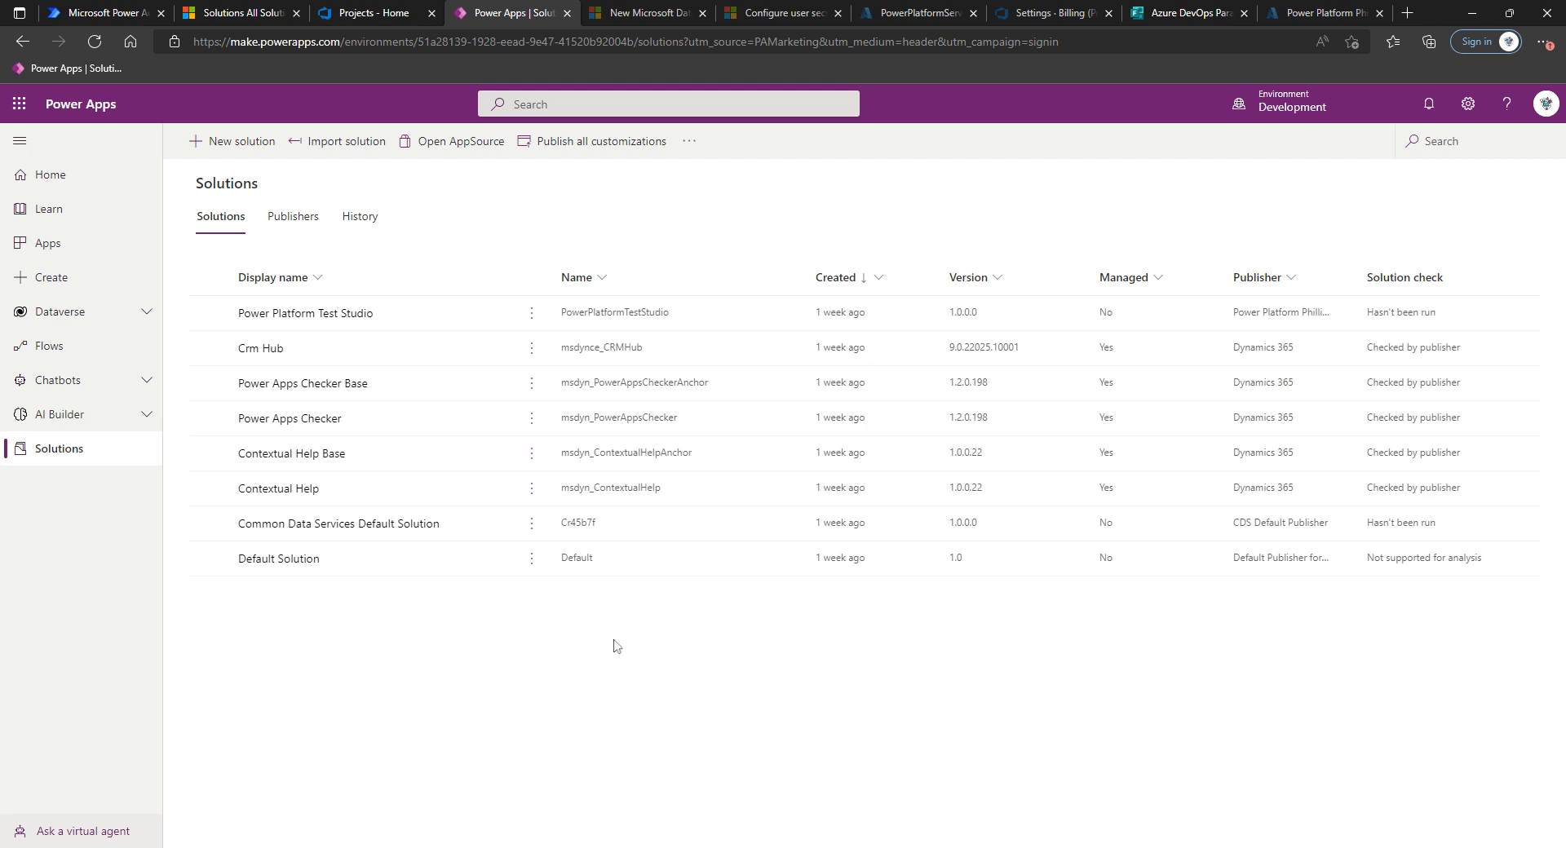
# Switch to Azure DevOps and open the ALM Project in the PowerPlatformPhillips organization.
pyautogui.click(361, 13)
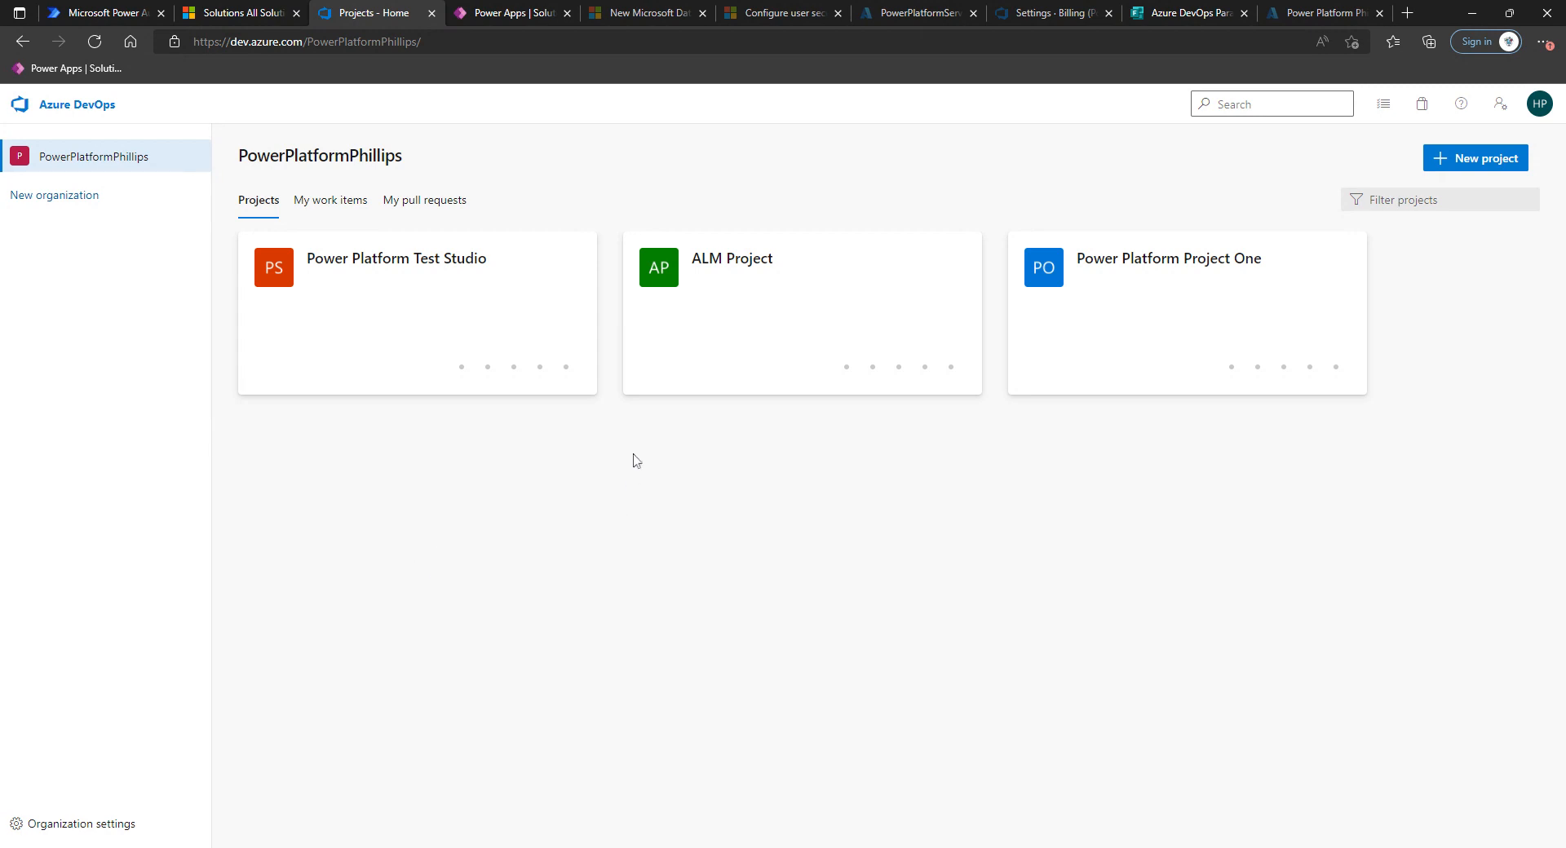
pyautogui.moveTo(811, 339)
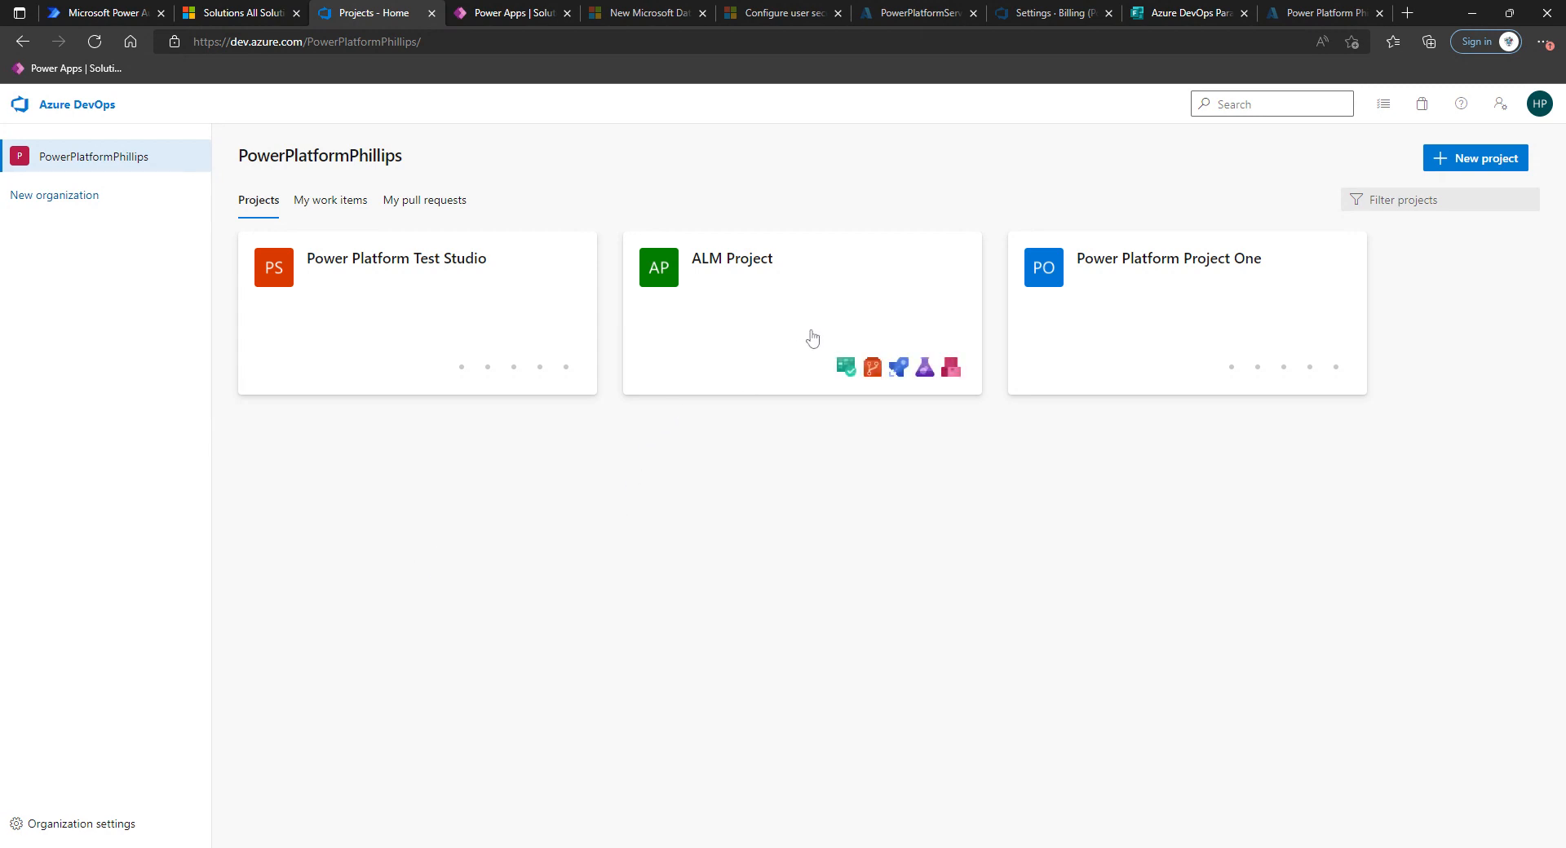
pyautogui.click(813, 338)
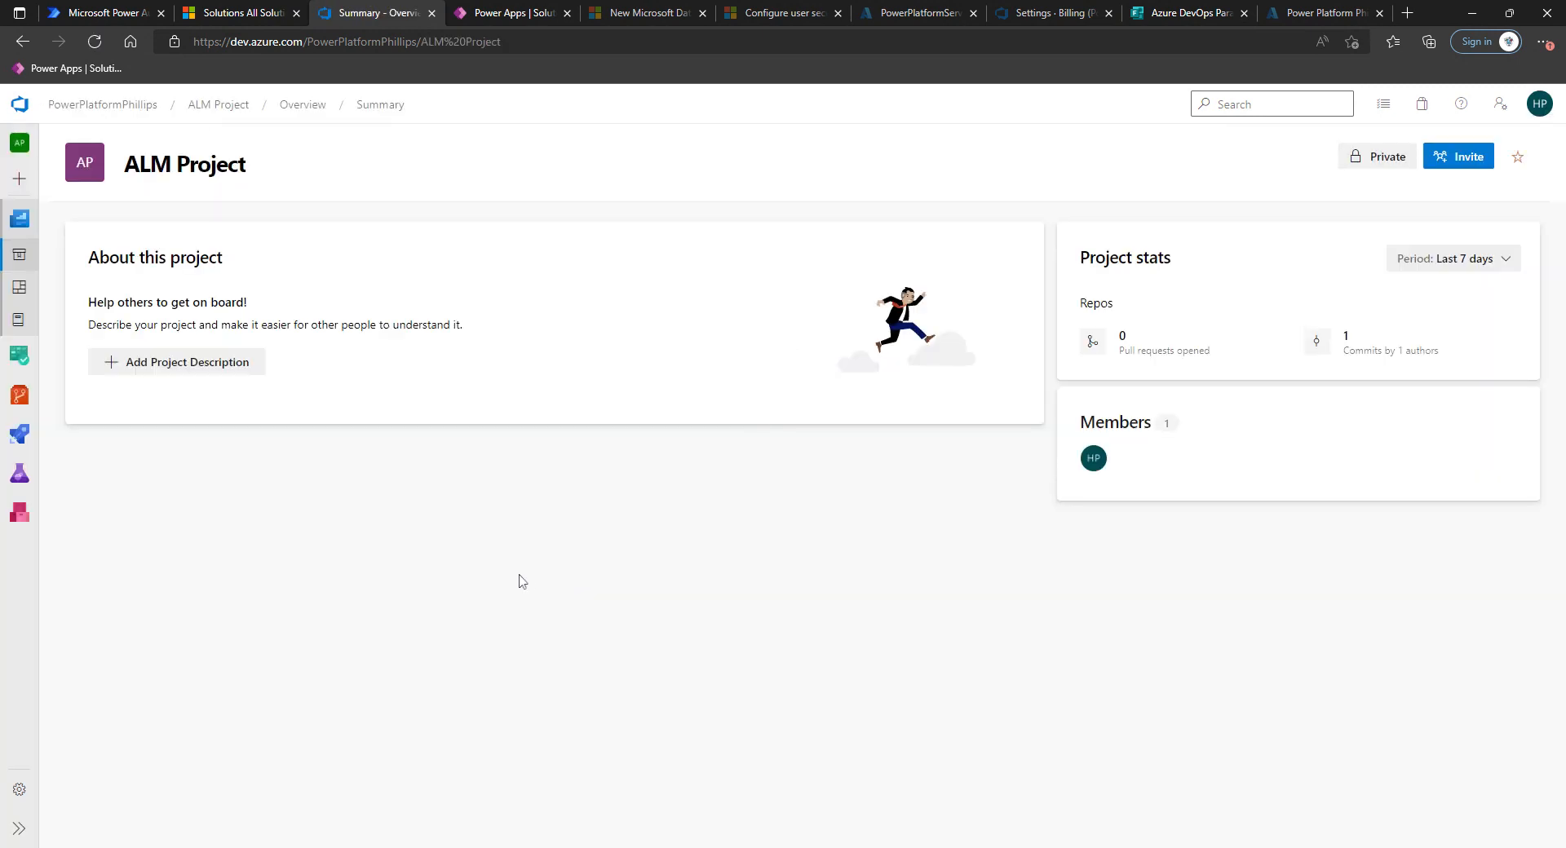
# Review the project settings' service connections and parallel jobs pages.
pyautogui.click(20, 792)
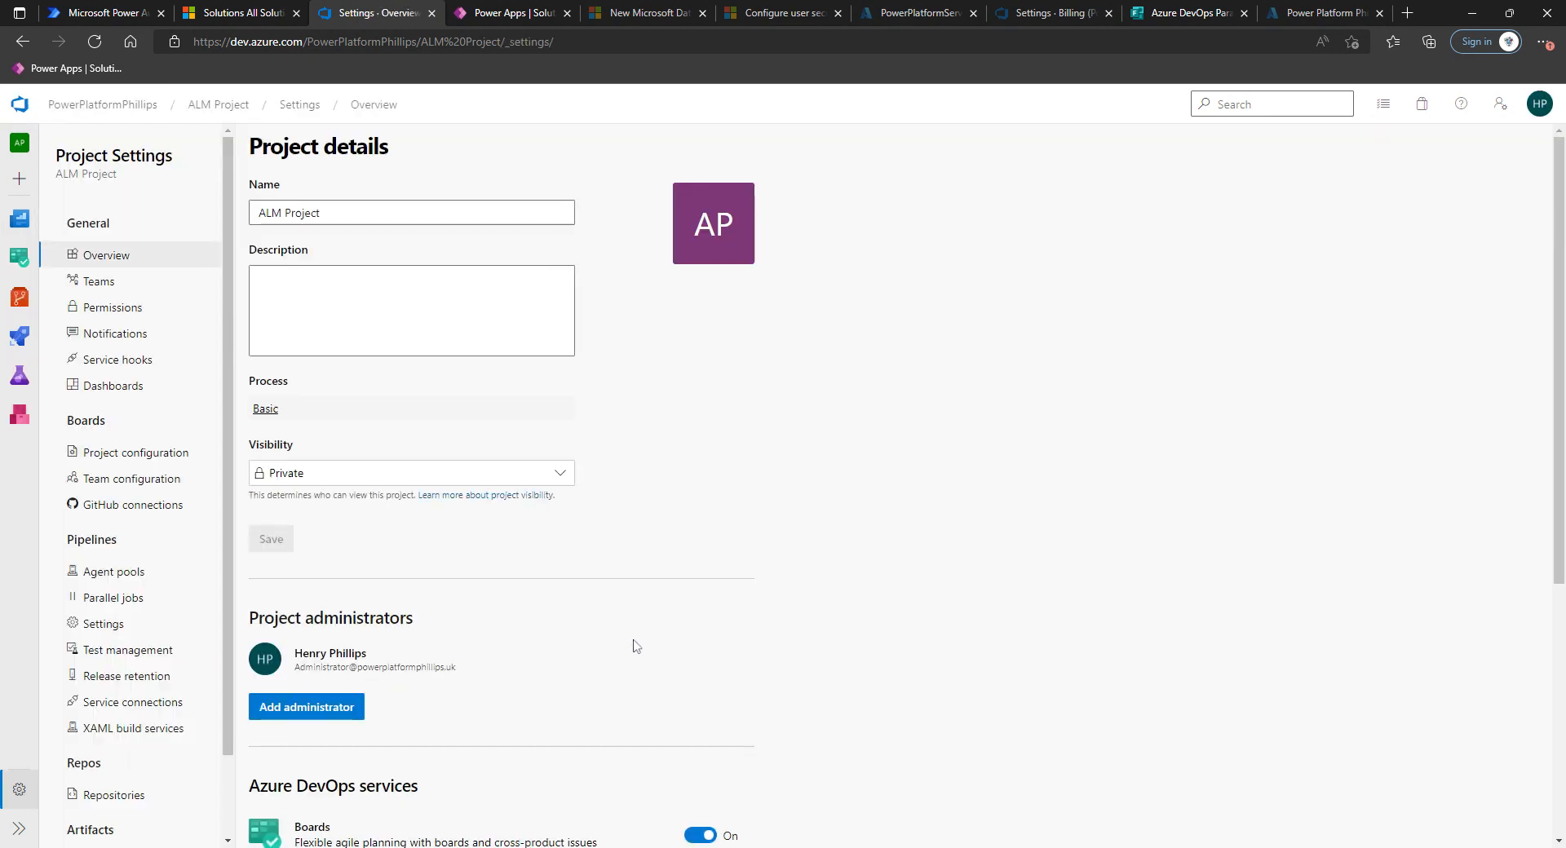
pyautogui.click(125, 710)
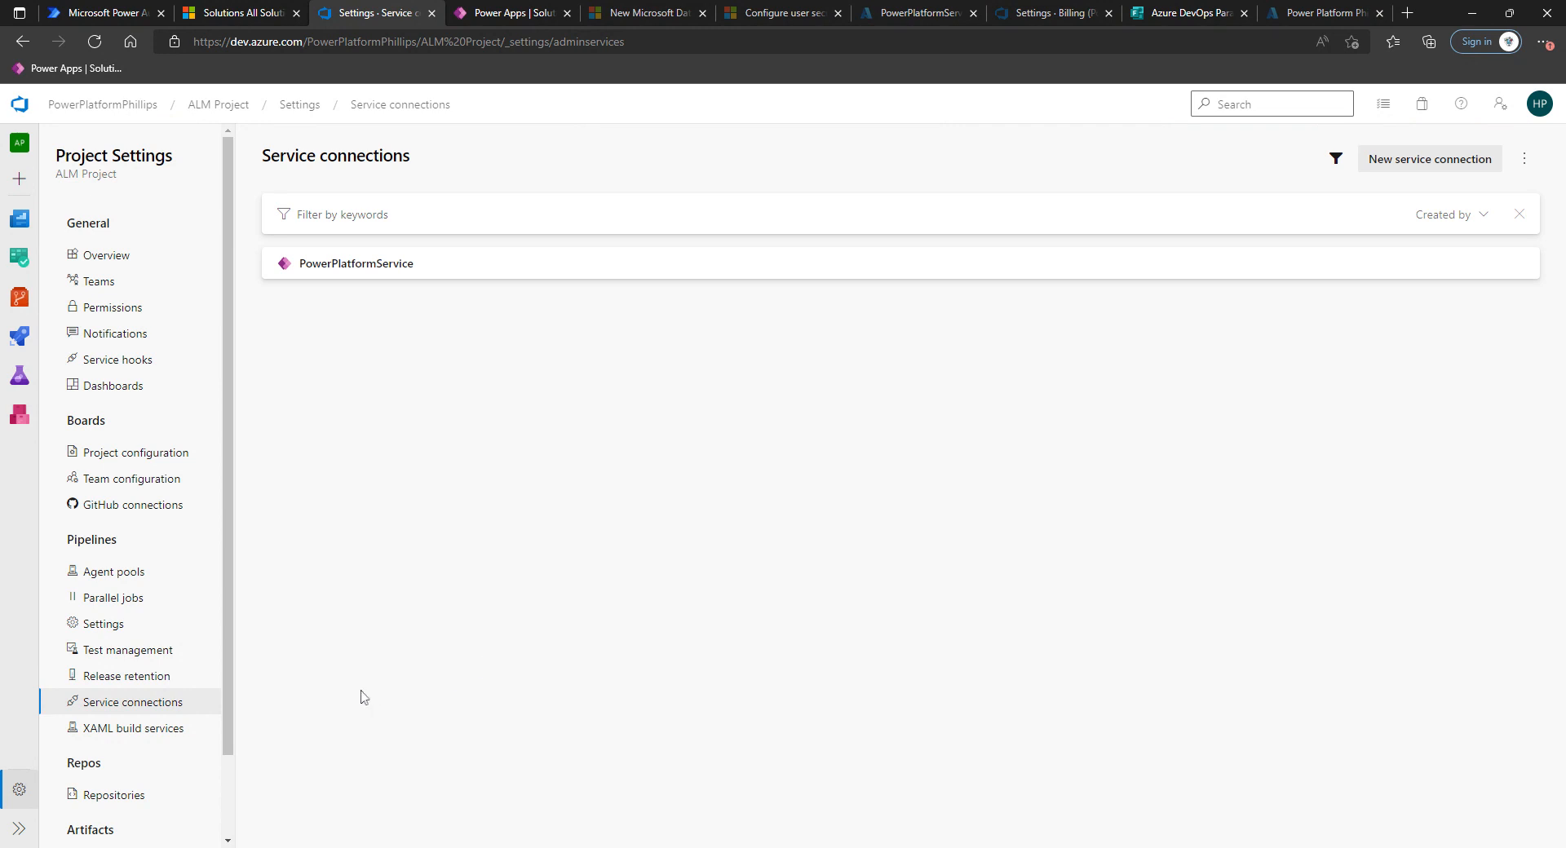
pyautogui.click(122, 605)
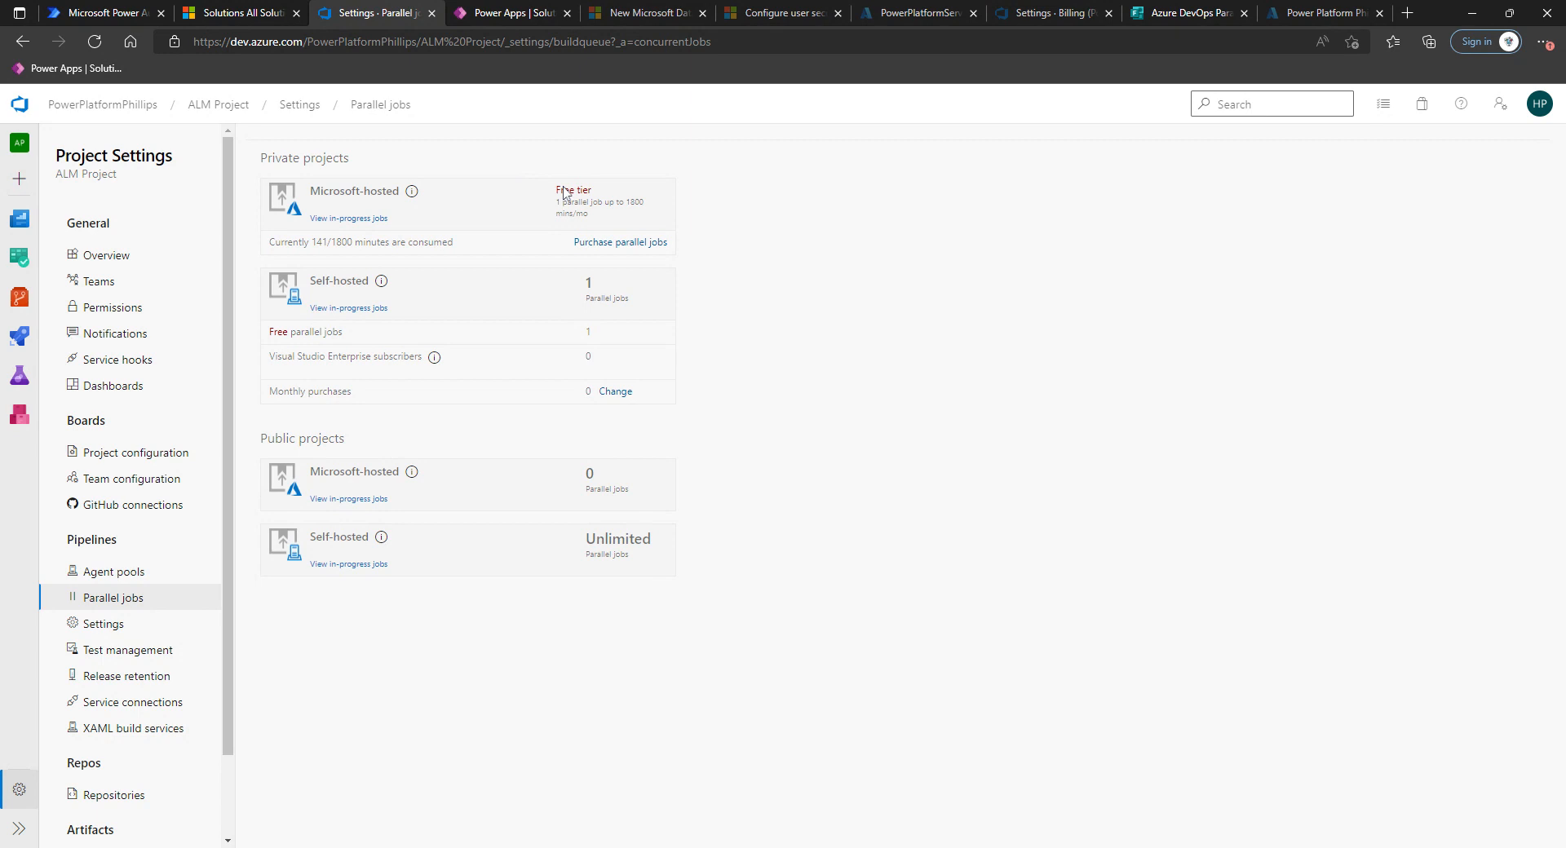
# Read through the Azure DevOps Parallelism Request form in its browser tab.
pyautogui.click(1180, 23)
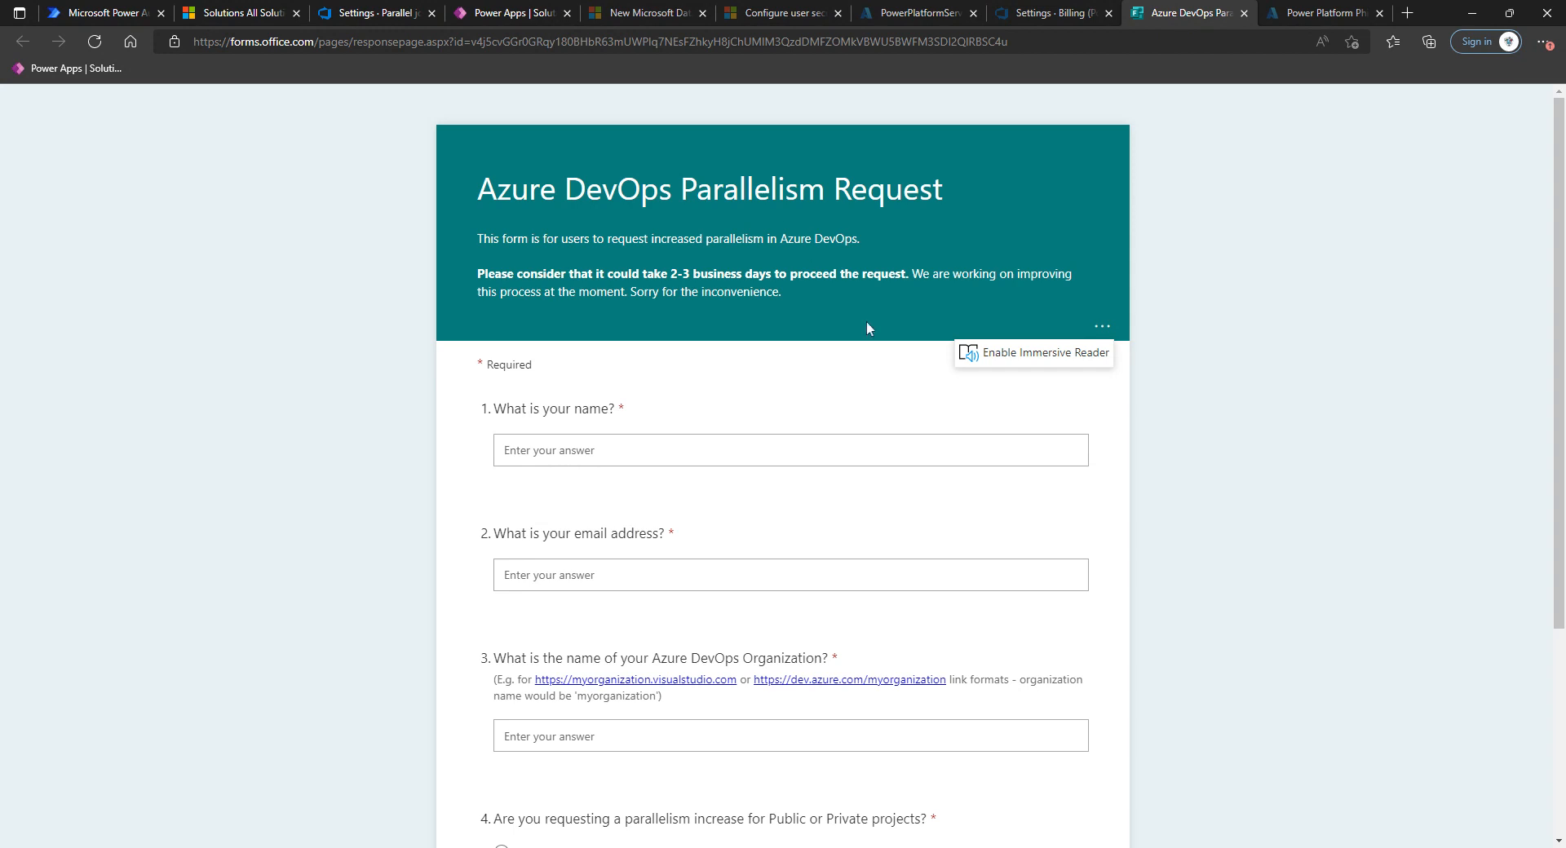
pyautogui.scroll(-3, 818, 633)
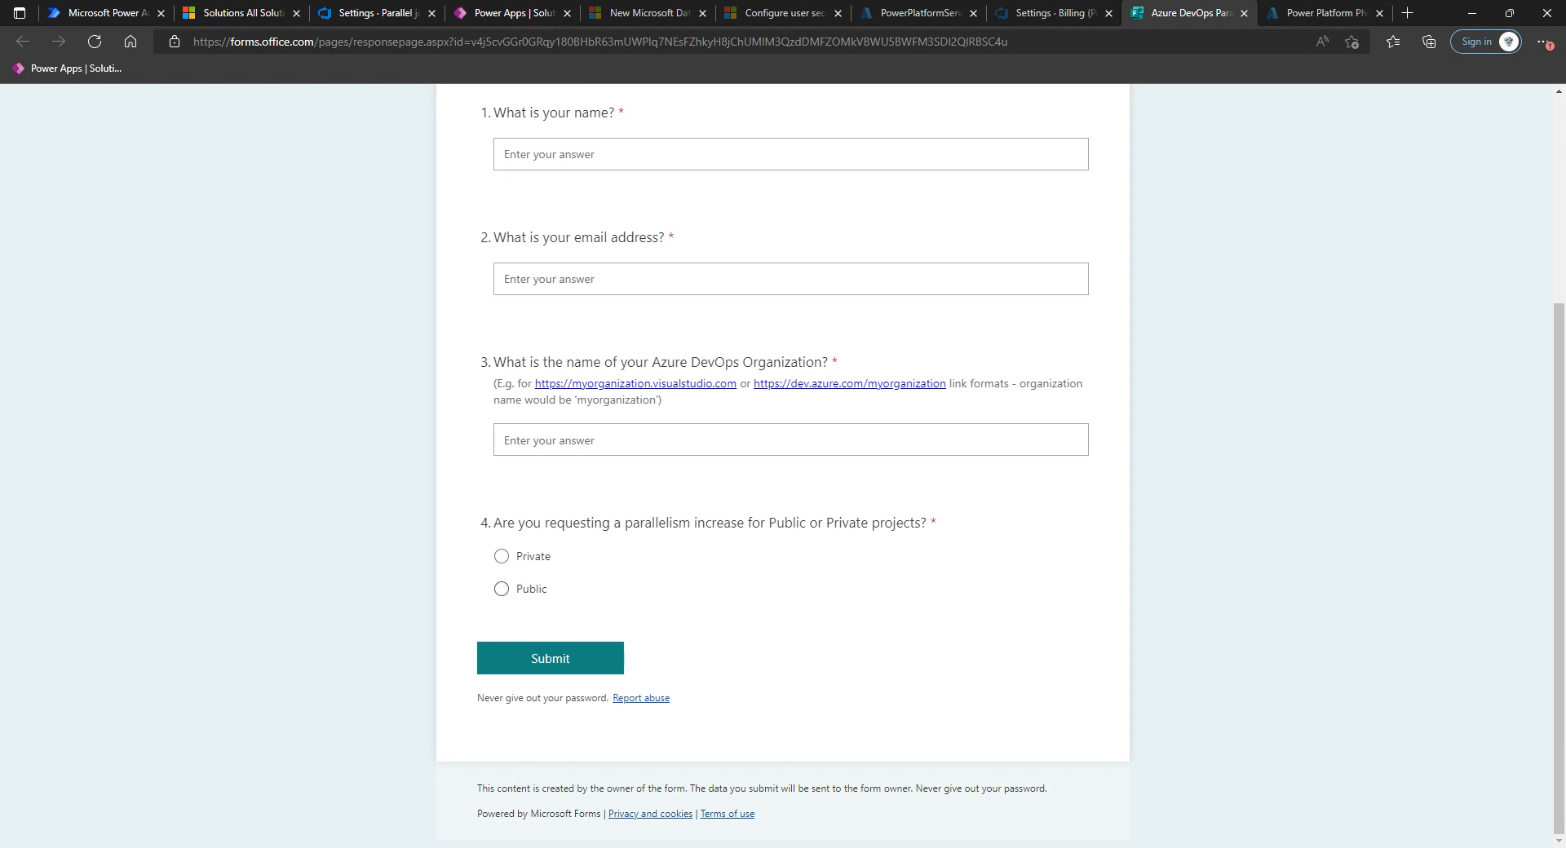
pyautogui.scroll(3, 764, 422)
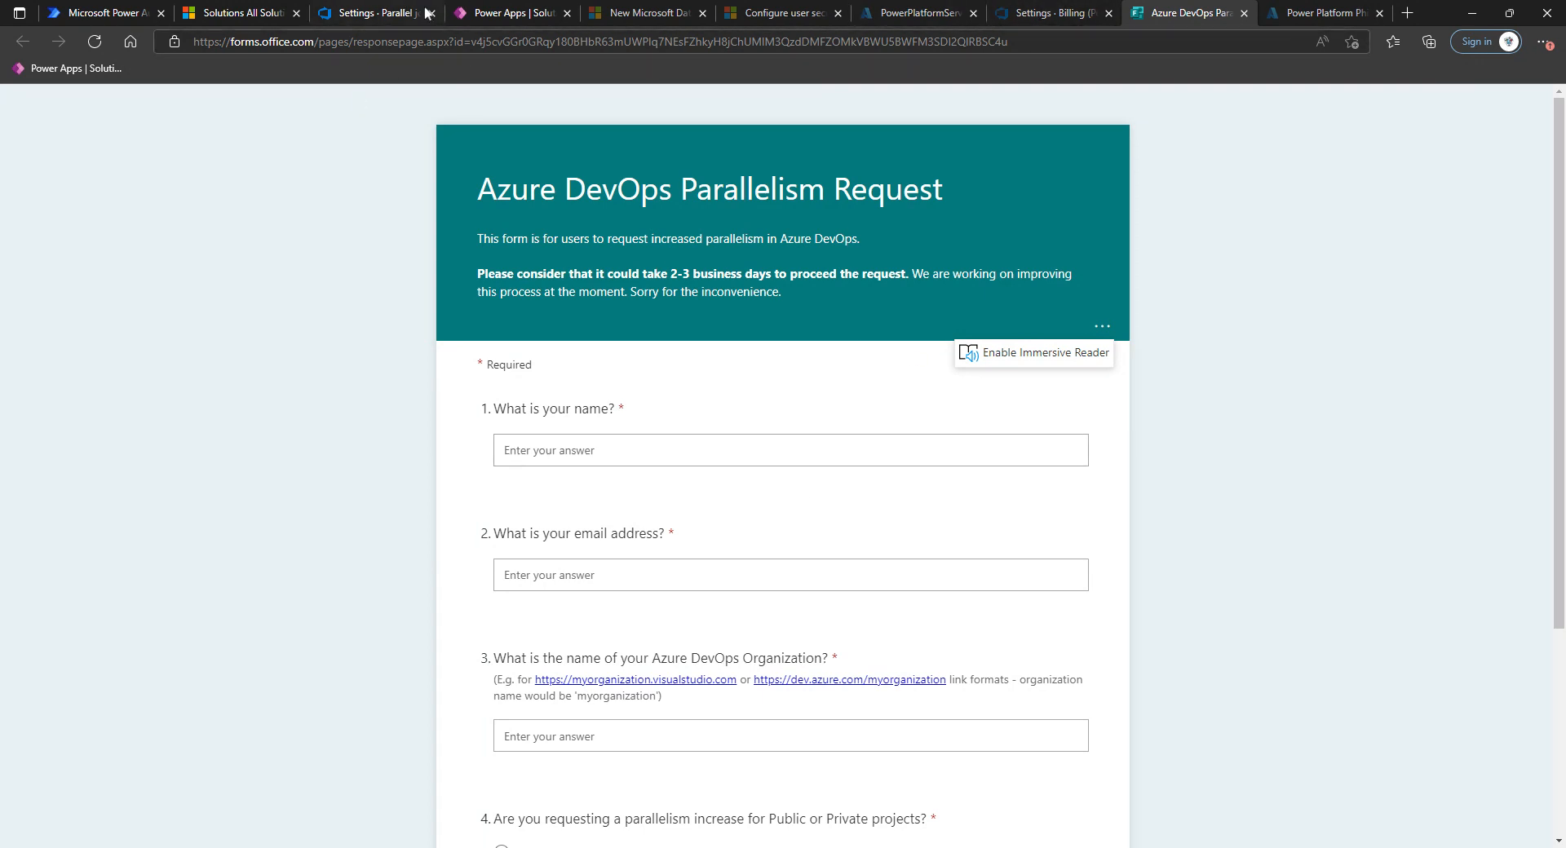
# Return to the project and start creating a new pipeline from the Pipelines section.
pyautogui.click(383, 13)
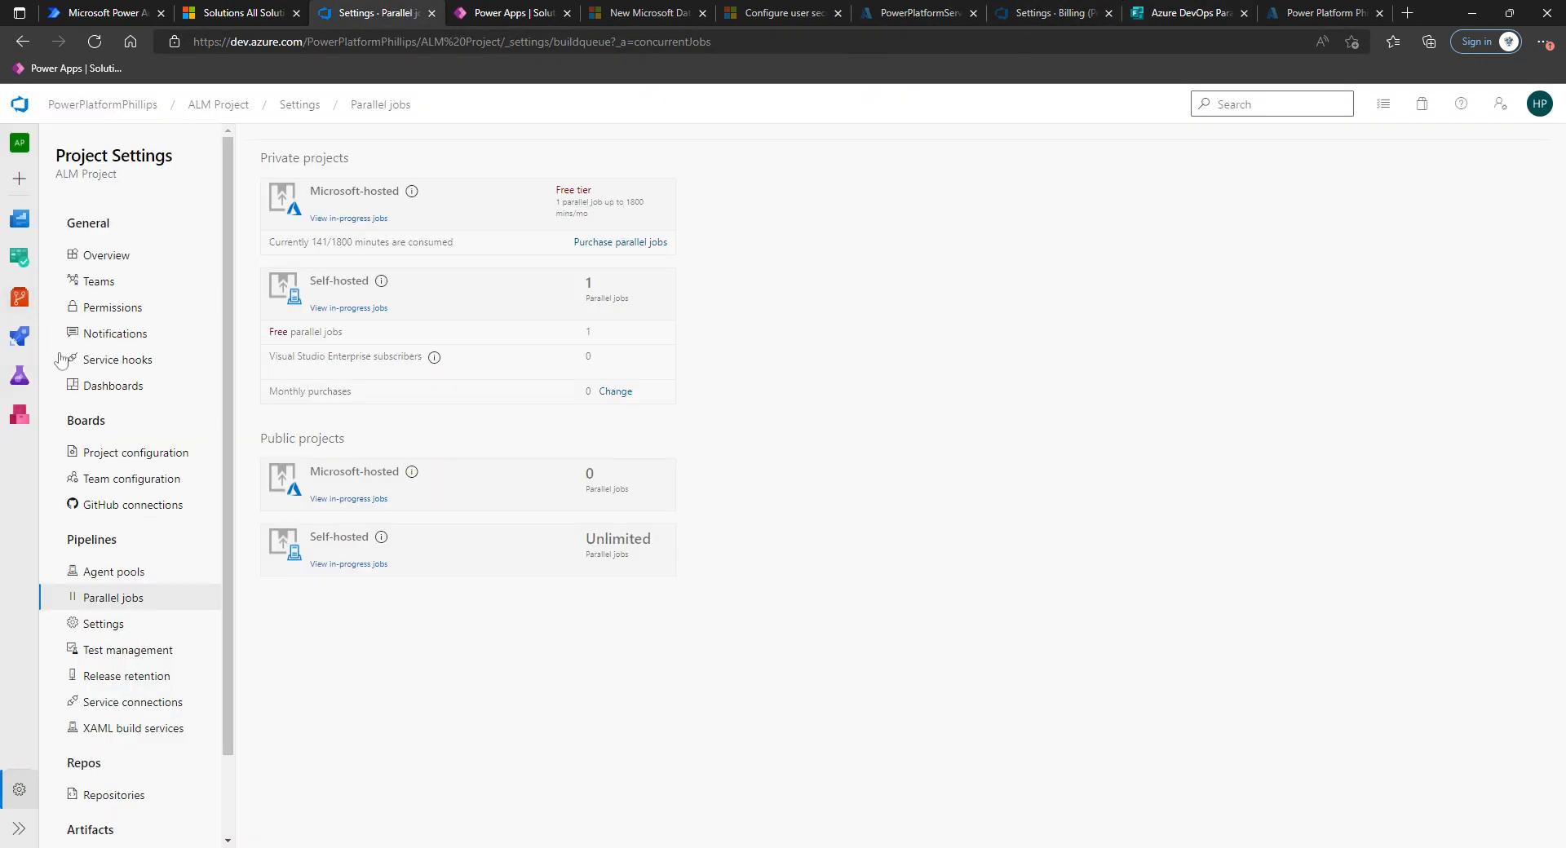
pyautogui.moveTo(23, 353)
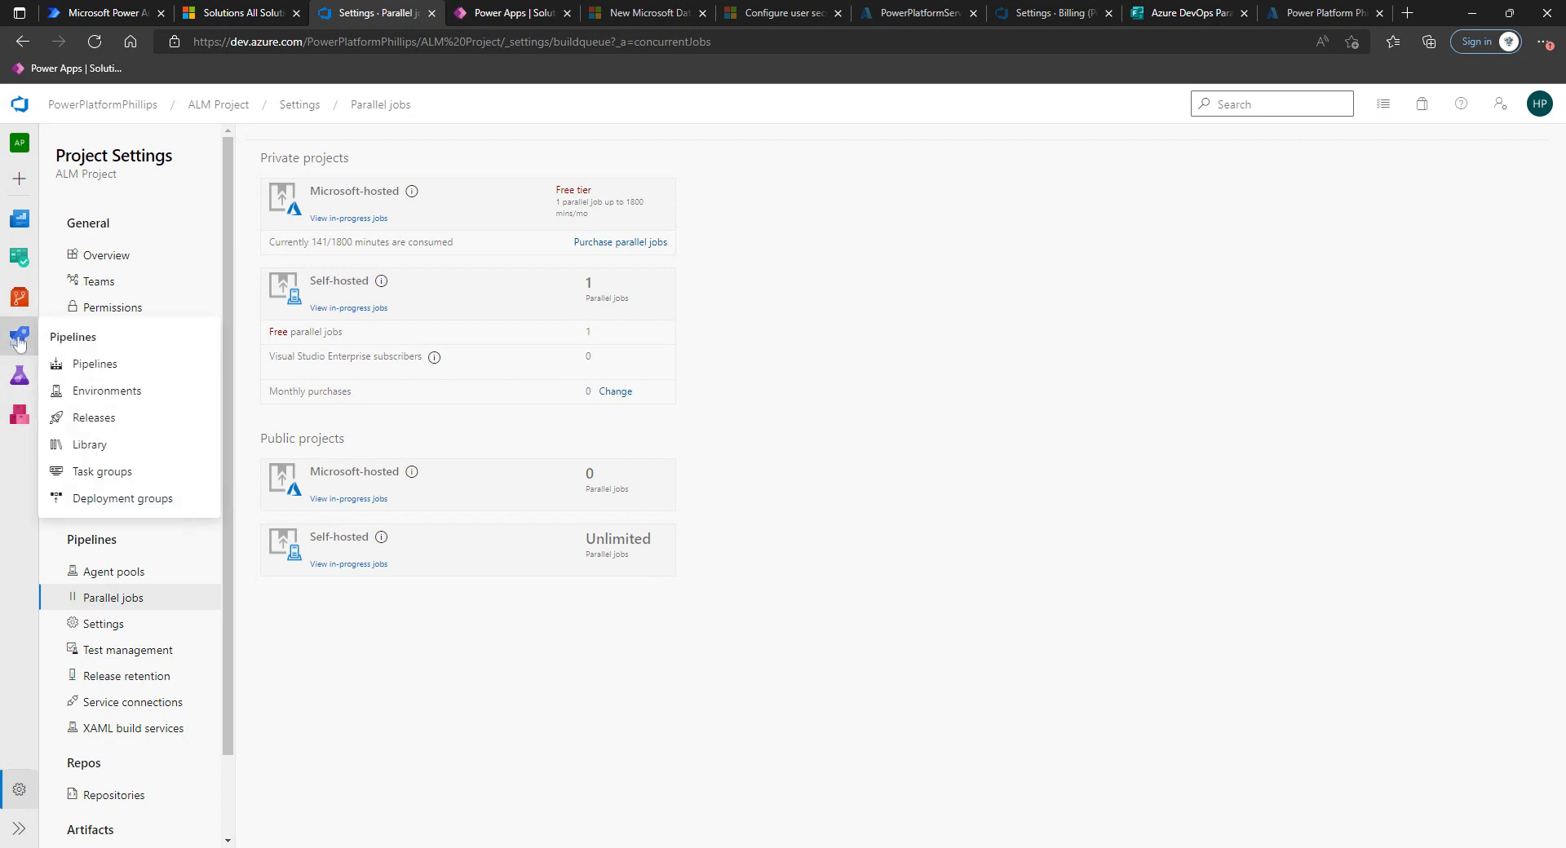
pyautogui.click(20, 339)
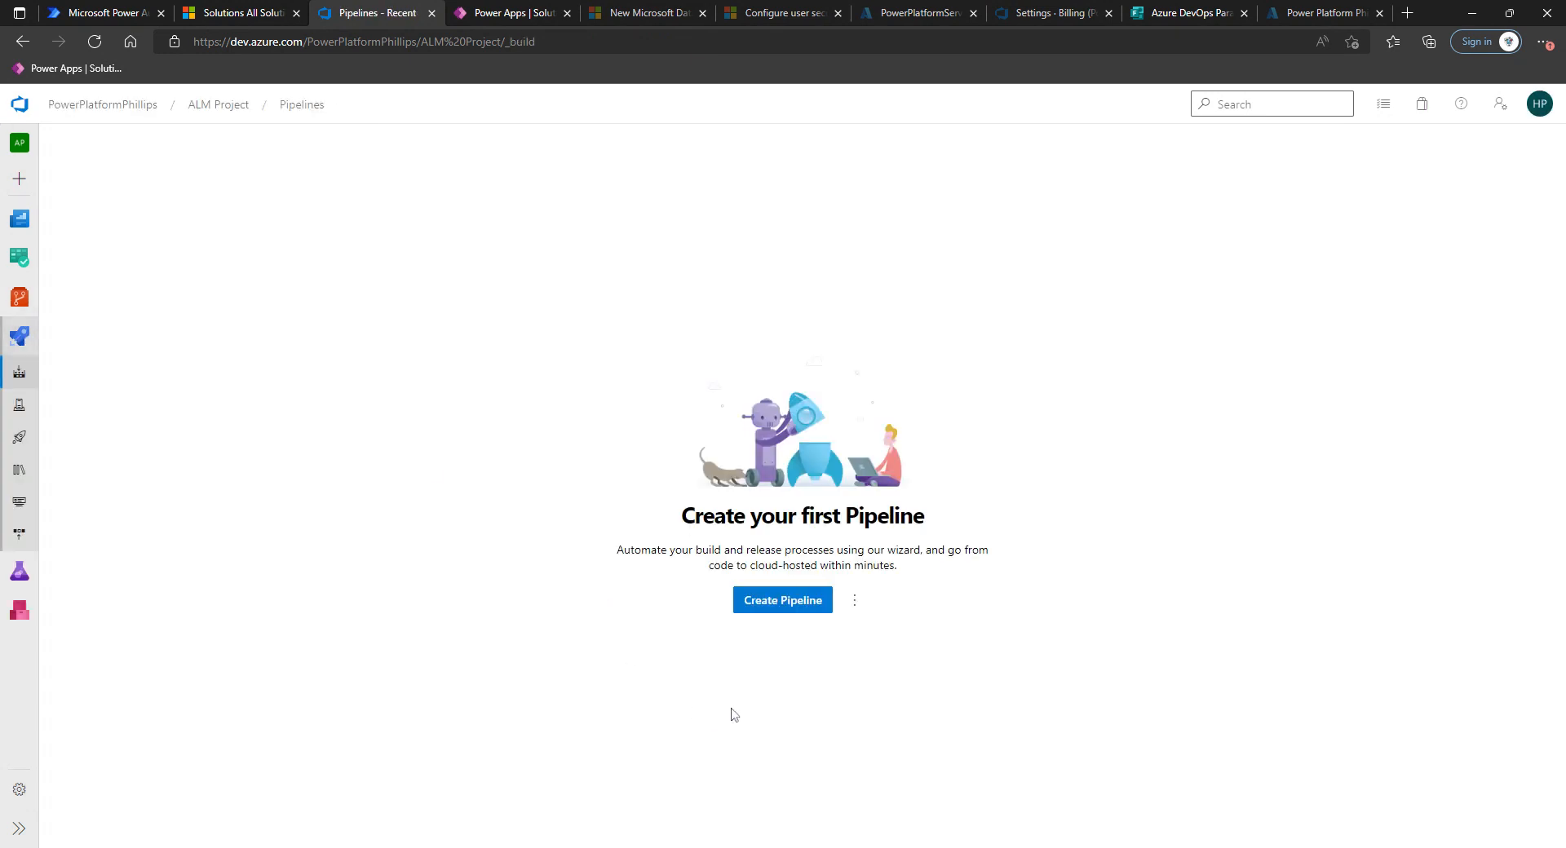
pyautogui.click(780, 604)
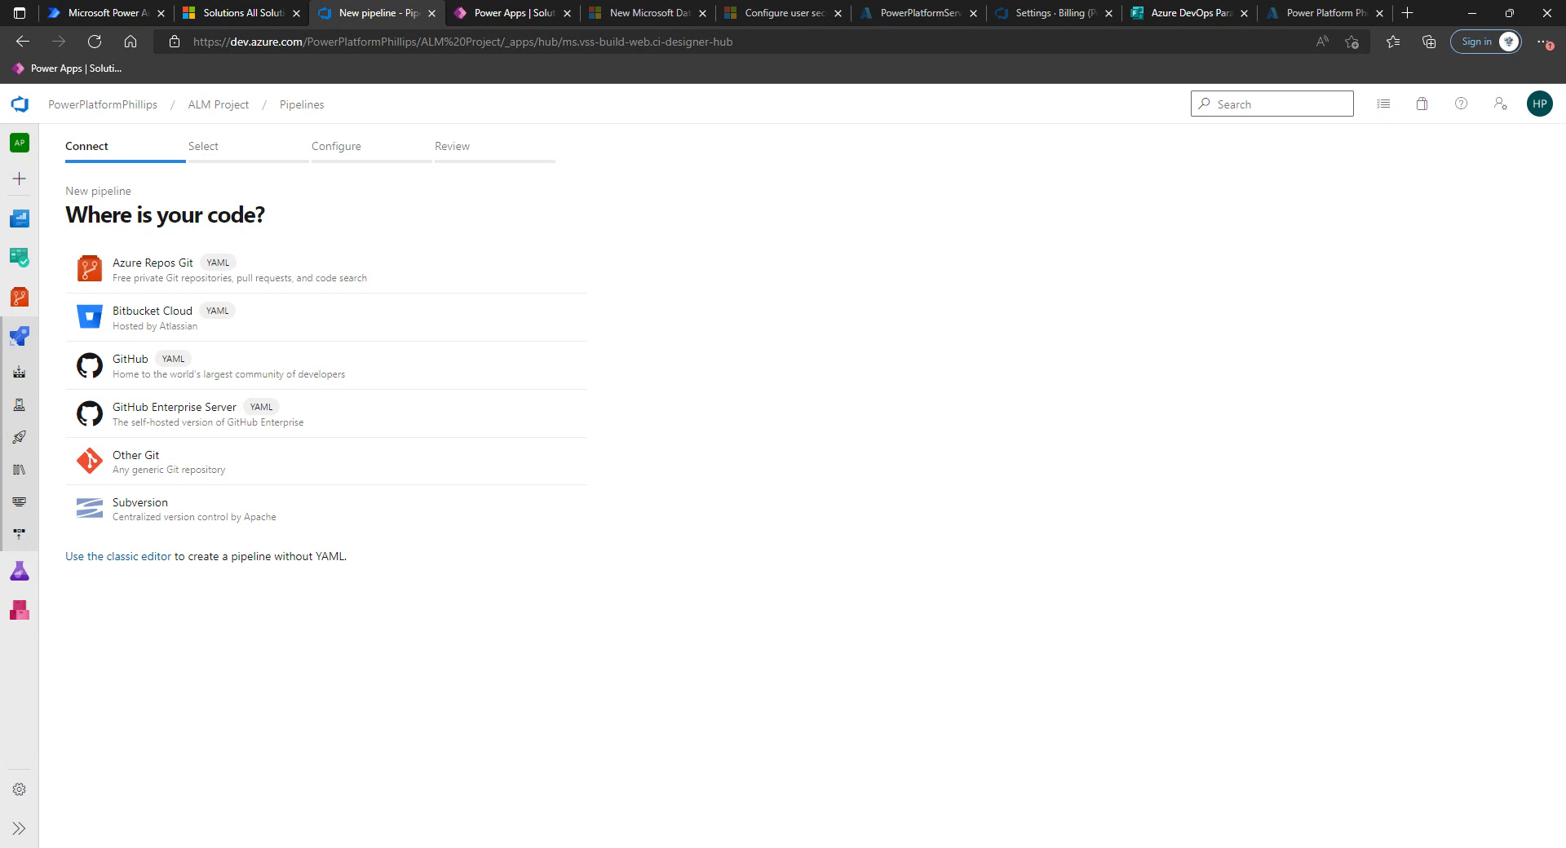
# Select the PowerPlatformTestStudio solution's name in Power Apps, then return to the new pipeline.
pyautogui.click(514, 13)
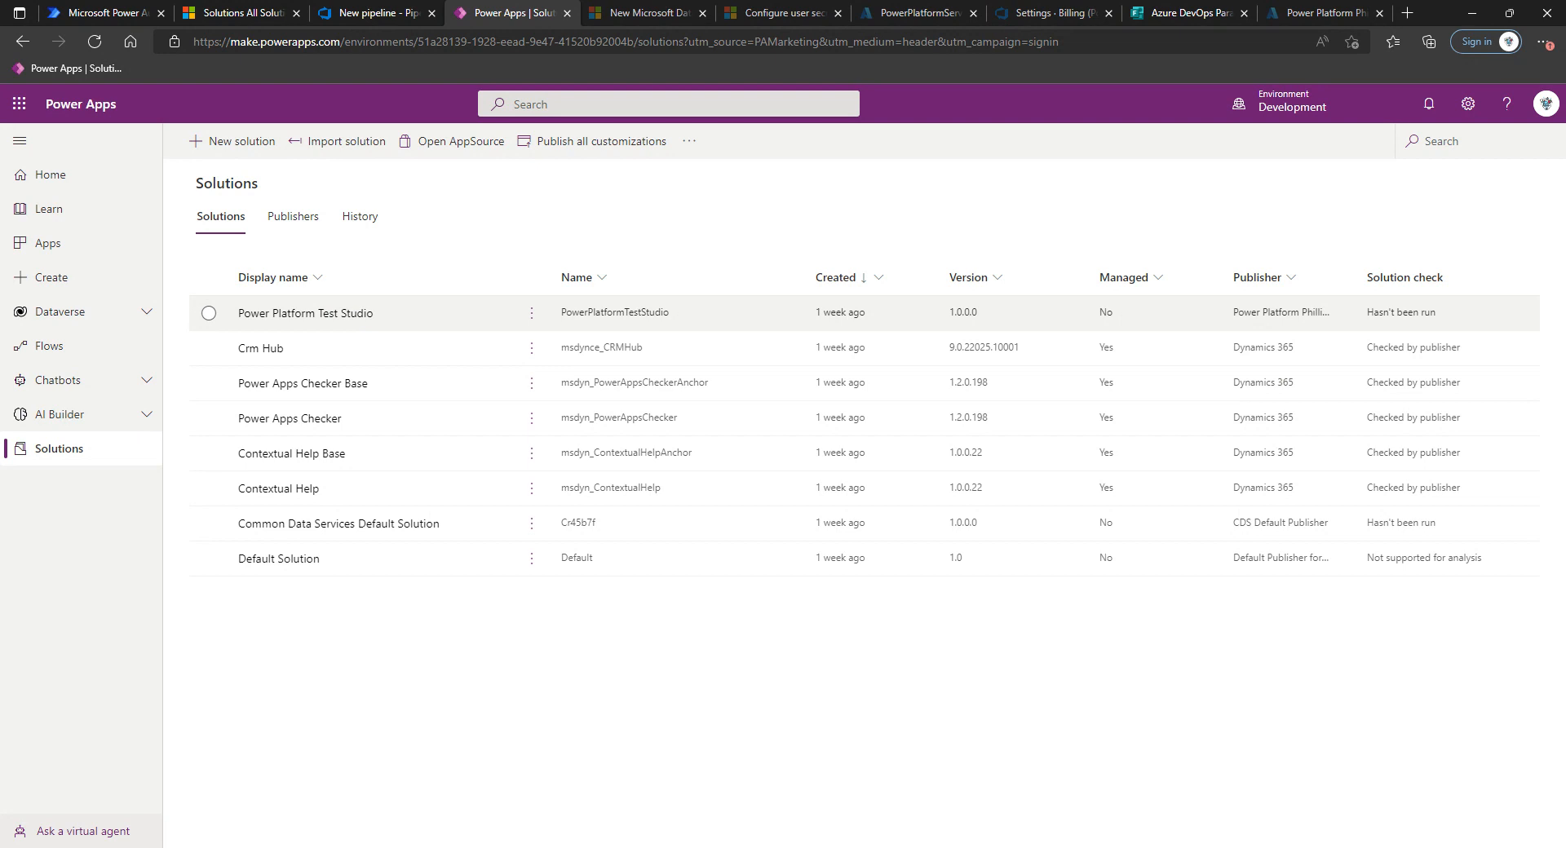
pyautogui.moveTo(560, 312); pyautogui.dragTo(682, 318)
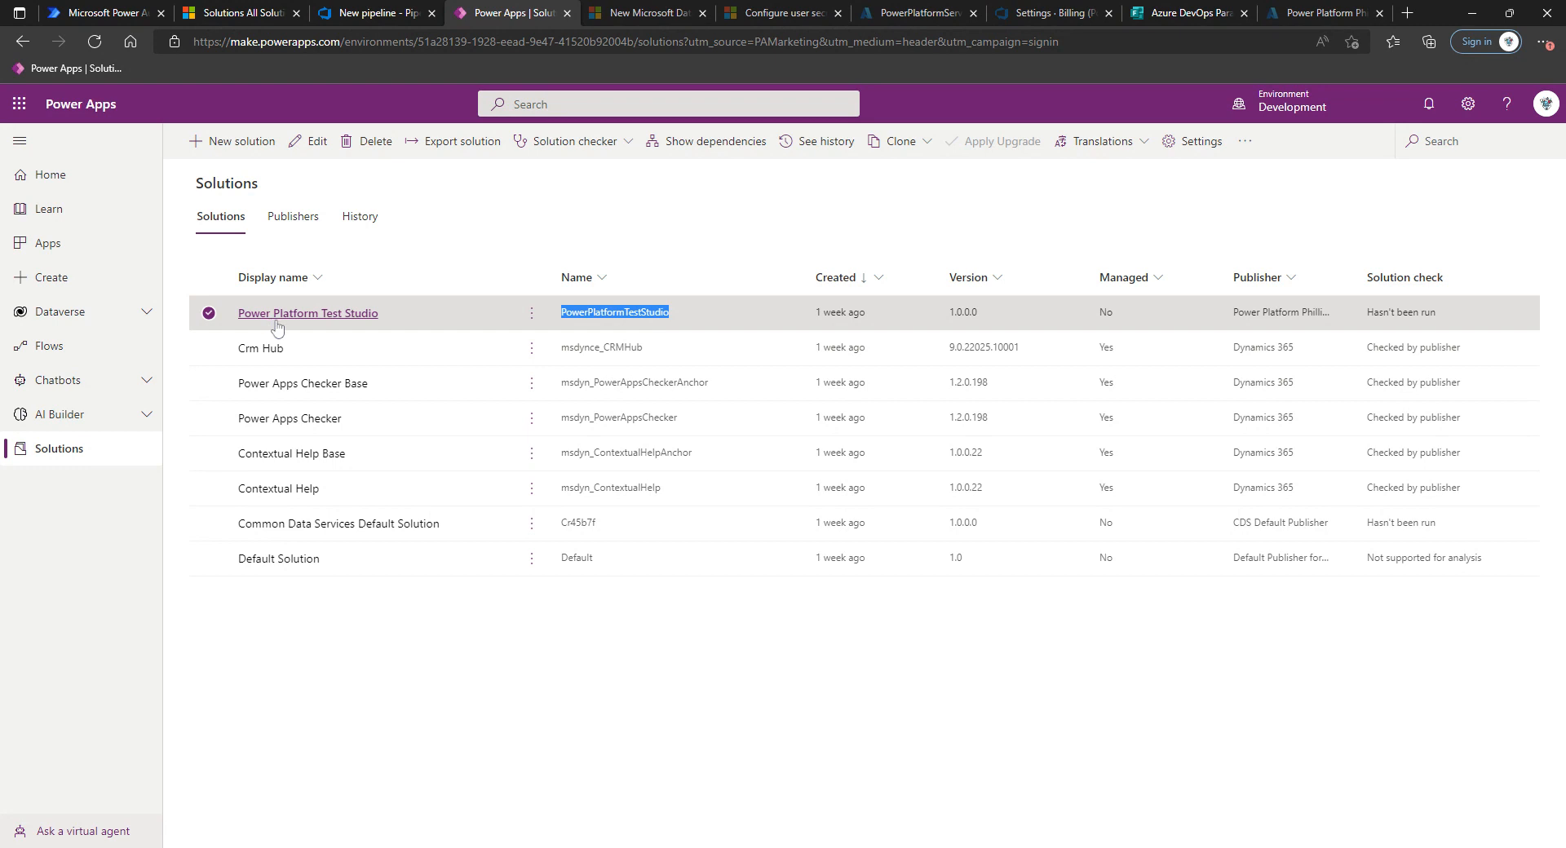
pyautogui.click(359, 13)
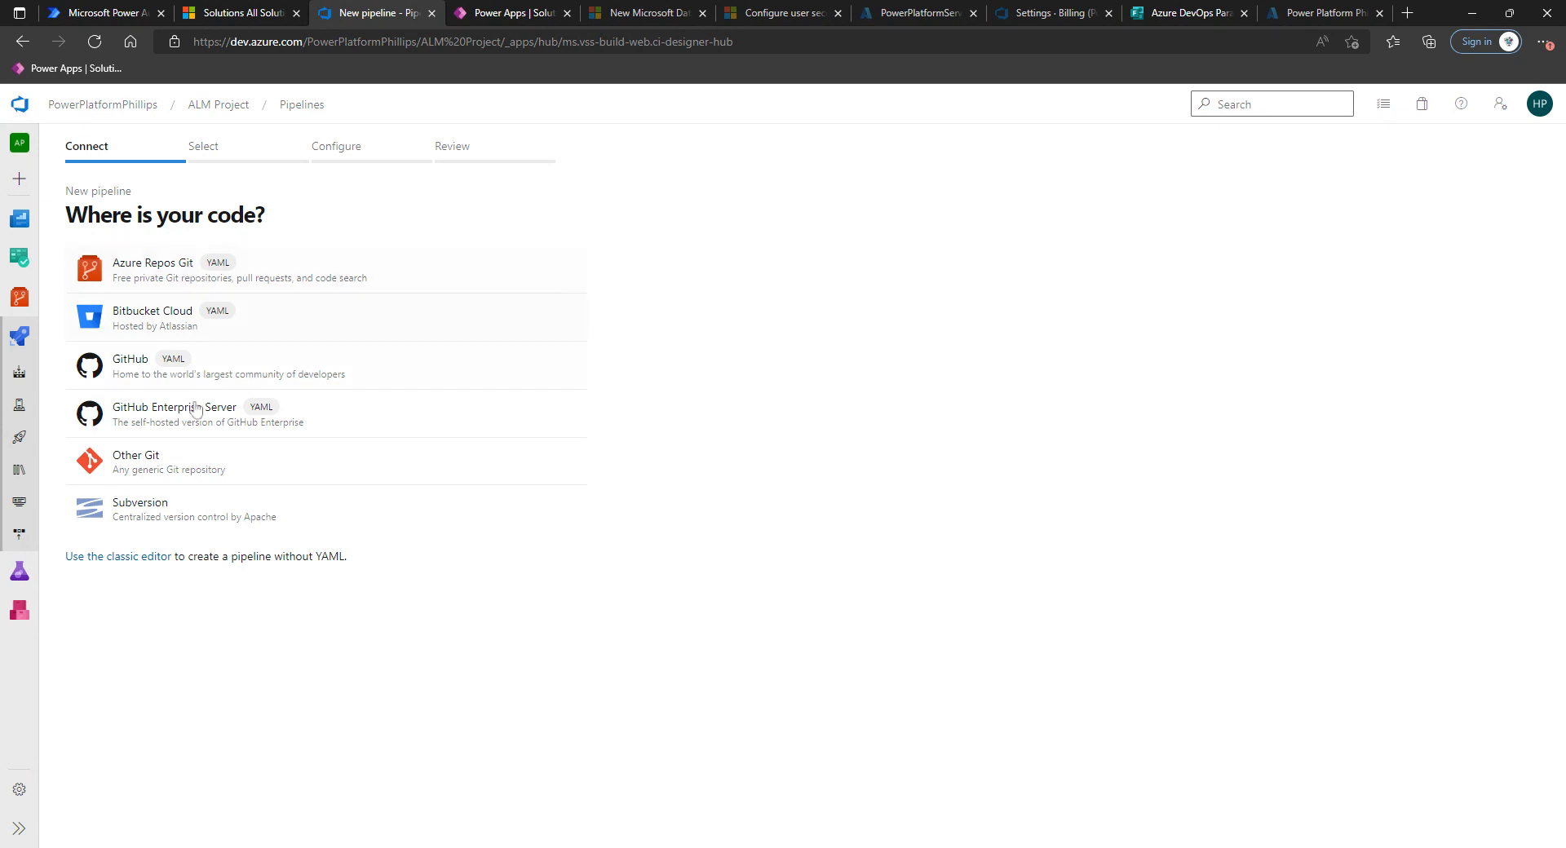
# Use the classic editor with the ALM Project Azure Repos Git repository on main, starting from an empty job.
pyautogui.click(127, 563)
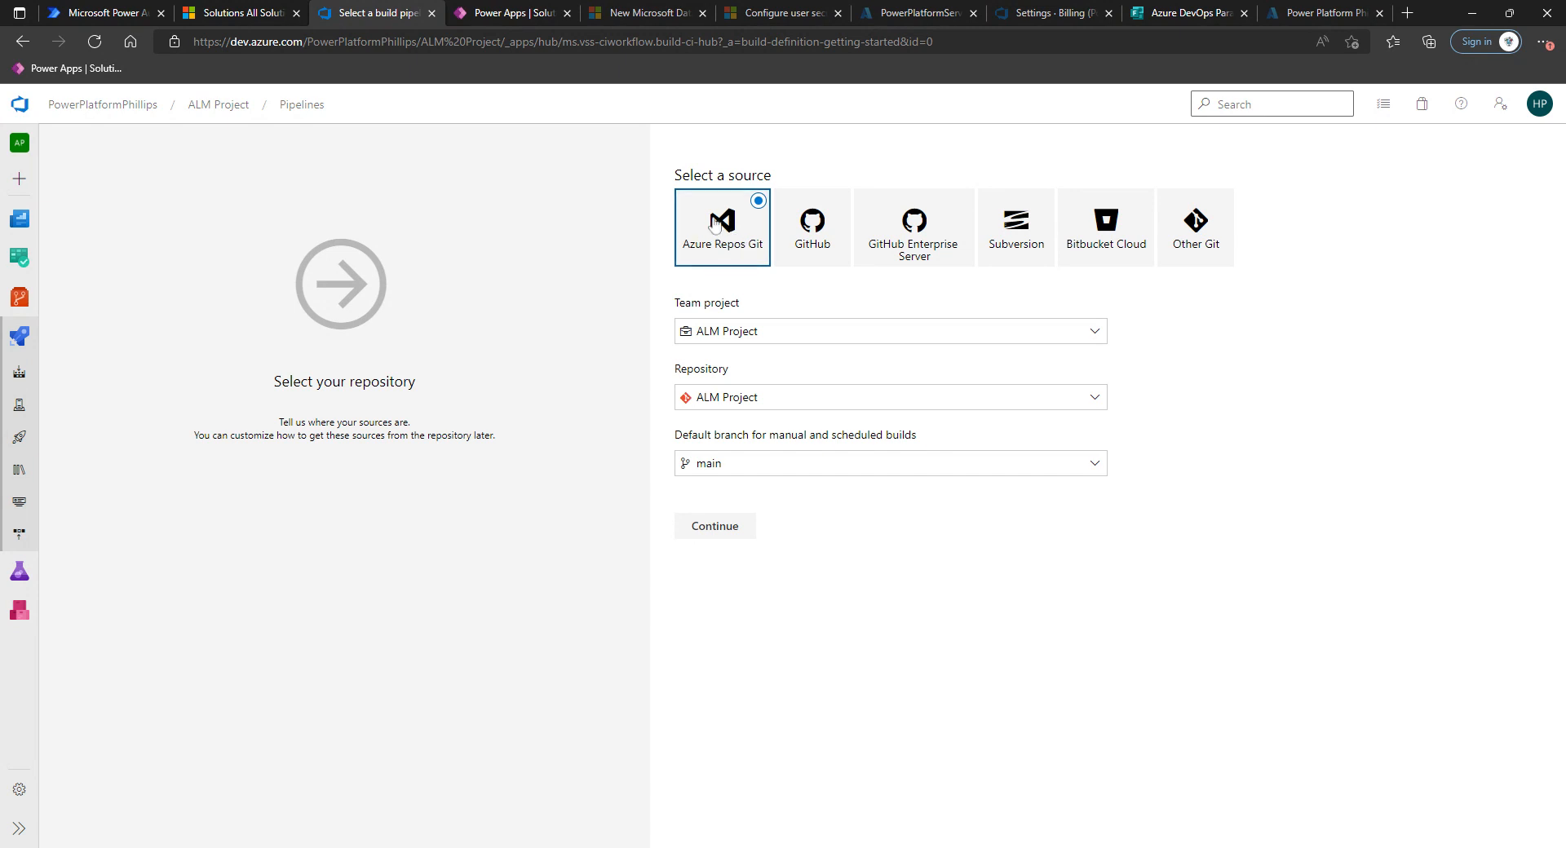
pyautogui.click(720, 467)
pyautogui.click(722, 555)
pyautogui.click(716, 529)
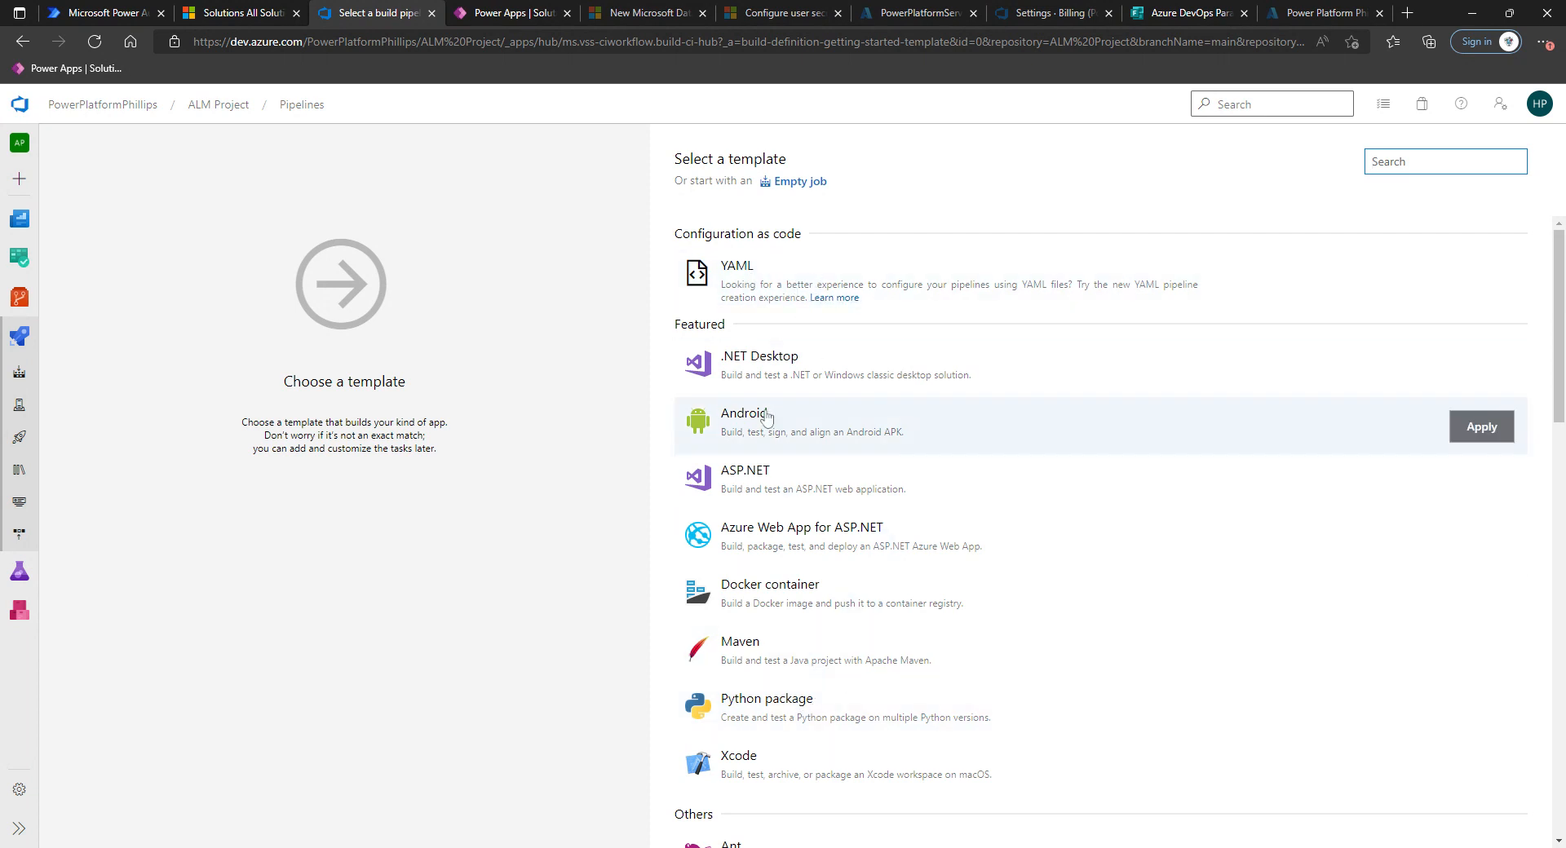
pyautogui.click(799, 182)
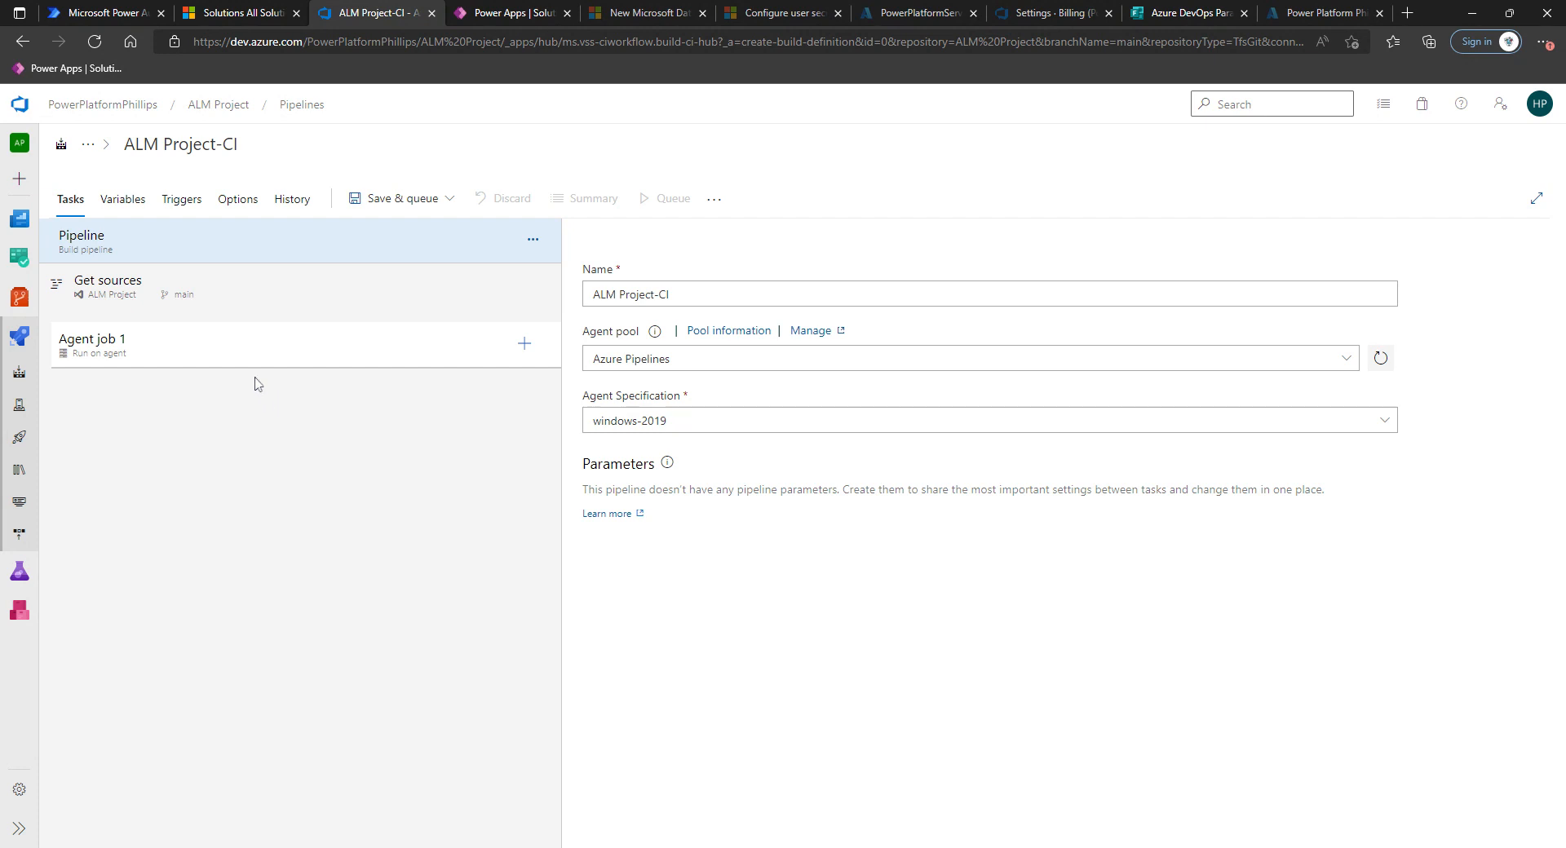
# Inspect the pipeline variables before returning to the tasks.
pyautogui.click(121, 208)
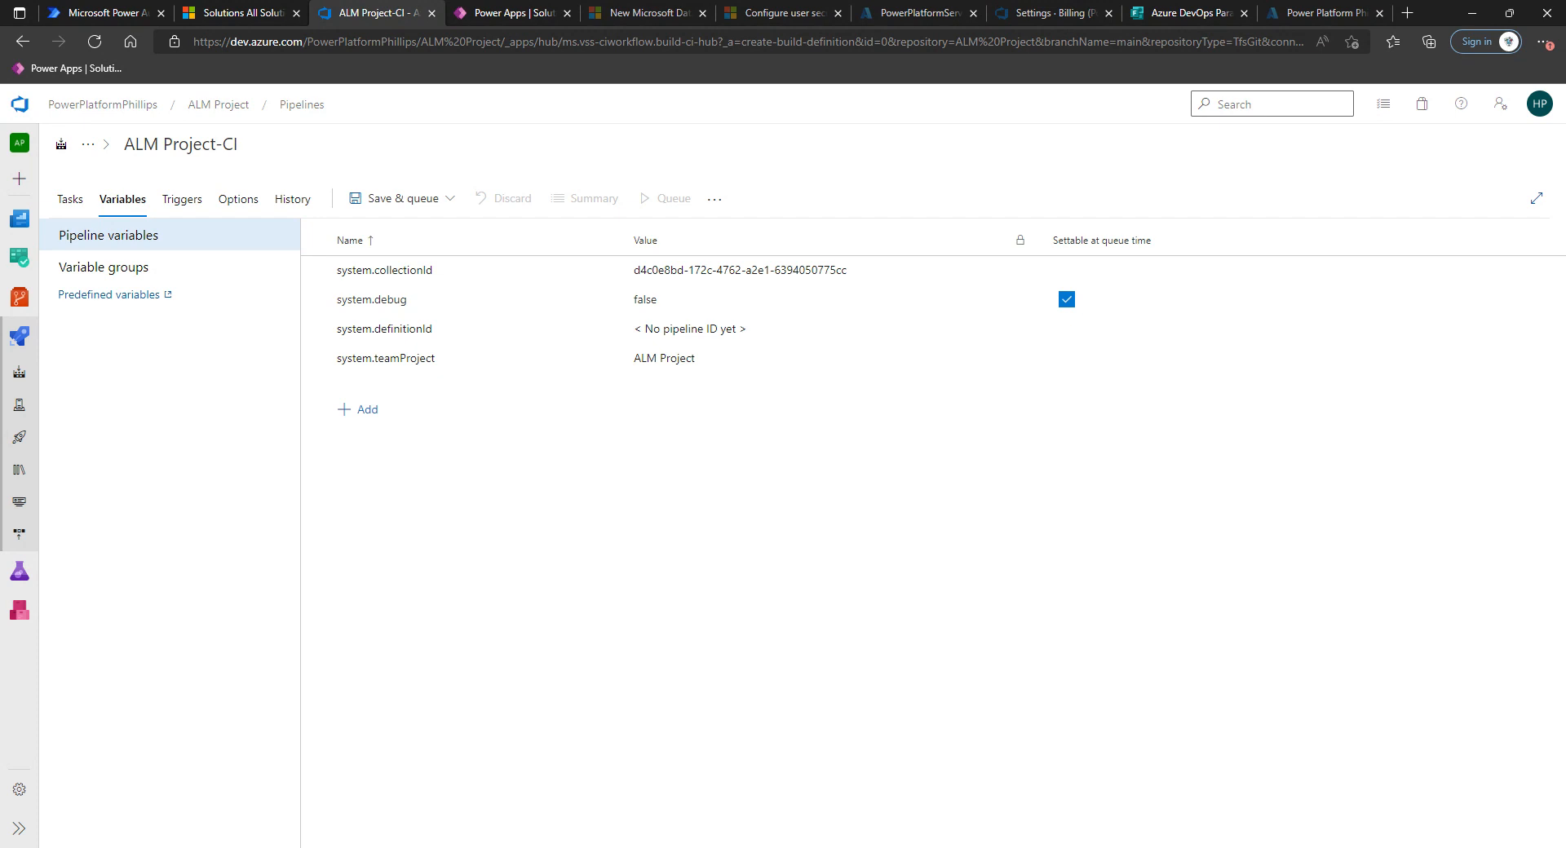
pyautogui.click(72, 200)
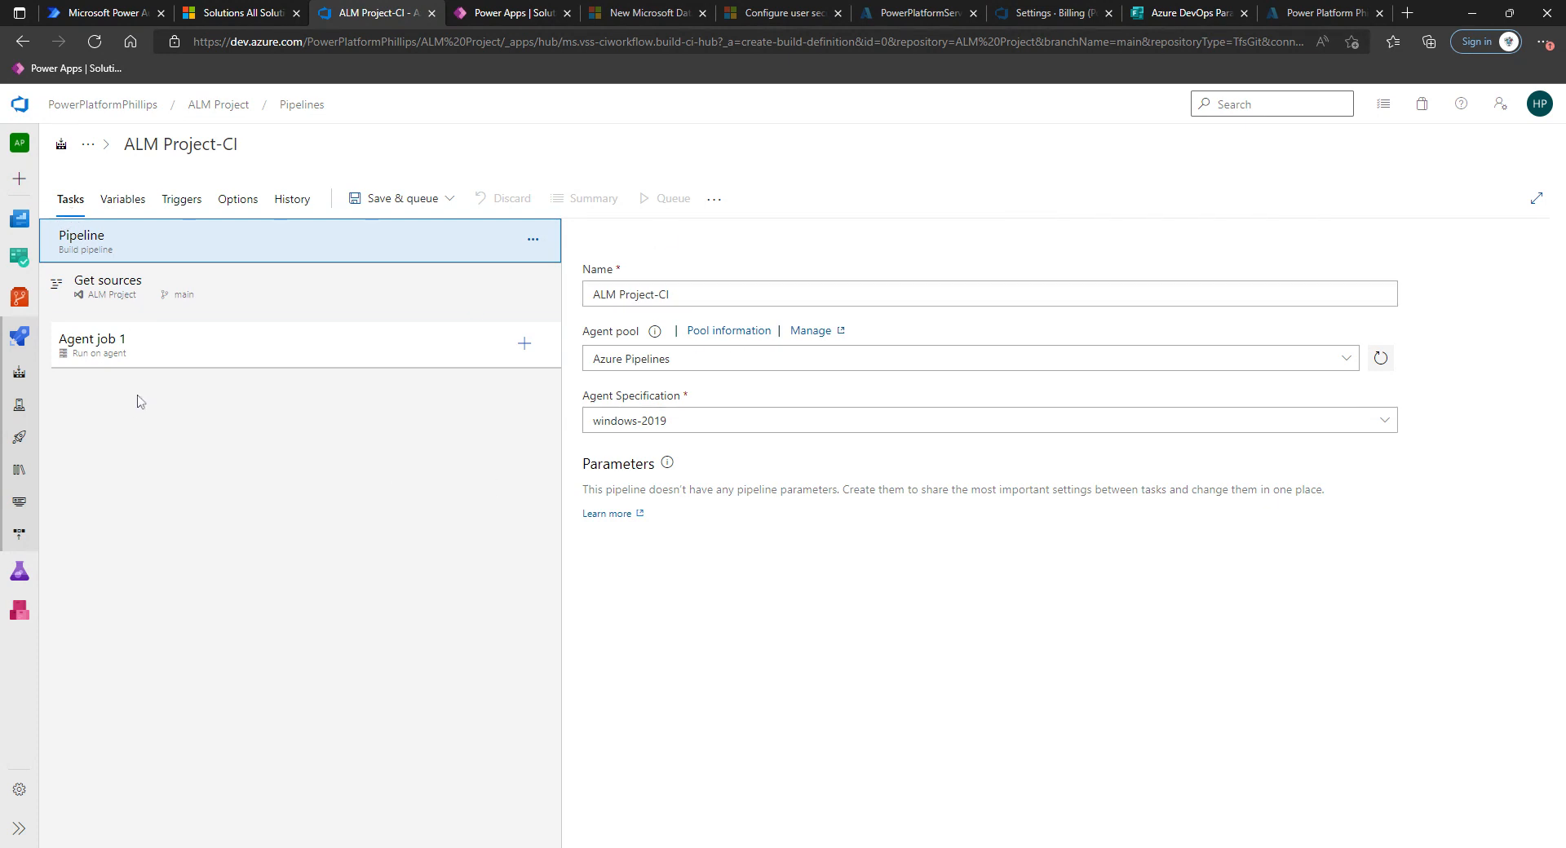
# Rename the pipeline to Export PowerPlatformStudio from Development.
pyautogui.click(268, 145)
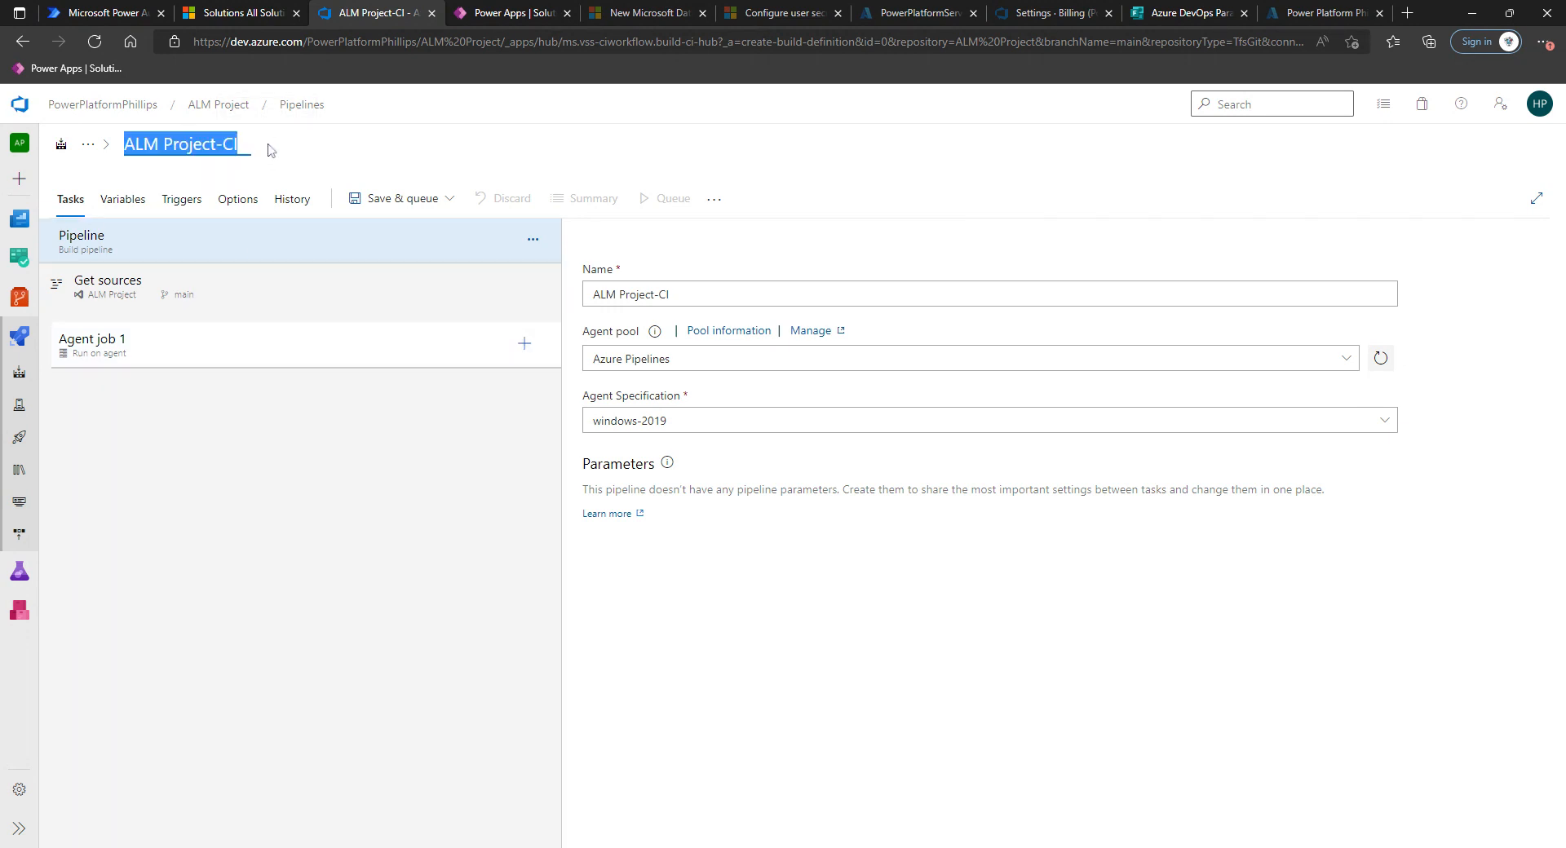
pyautogui.click(233, 144)
pyautogui.moveTo(233, 144); pyautogui.dragTo(72, 155)
pyautogui.write('Export')
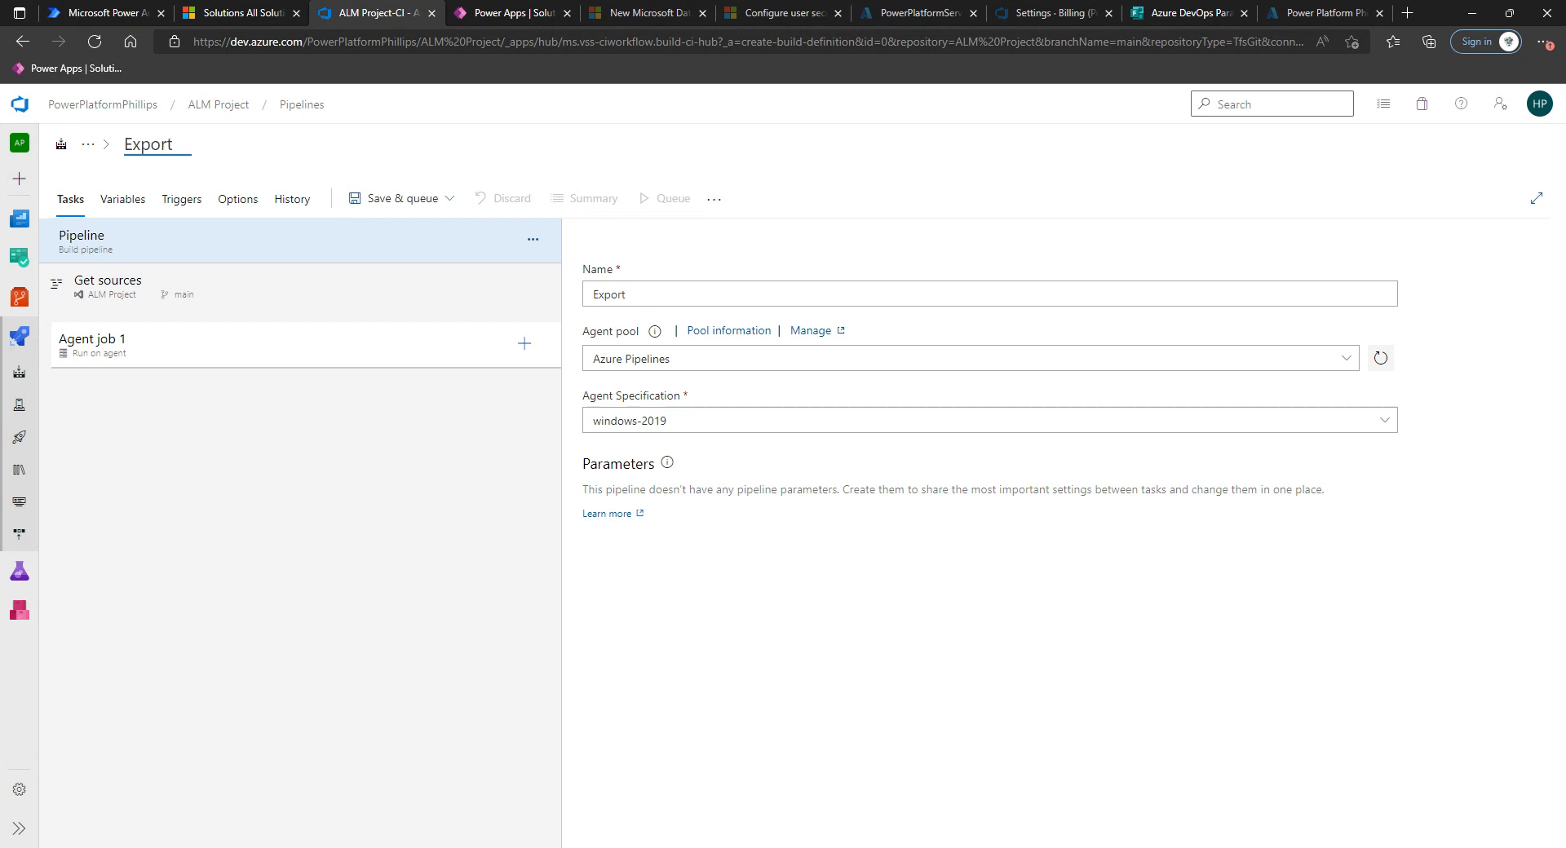
pyautogui.write(' from Deve')
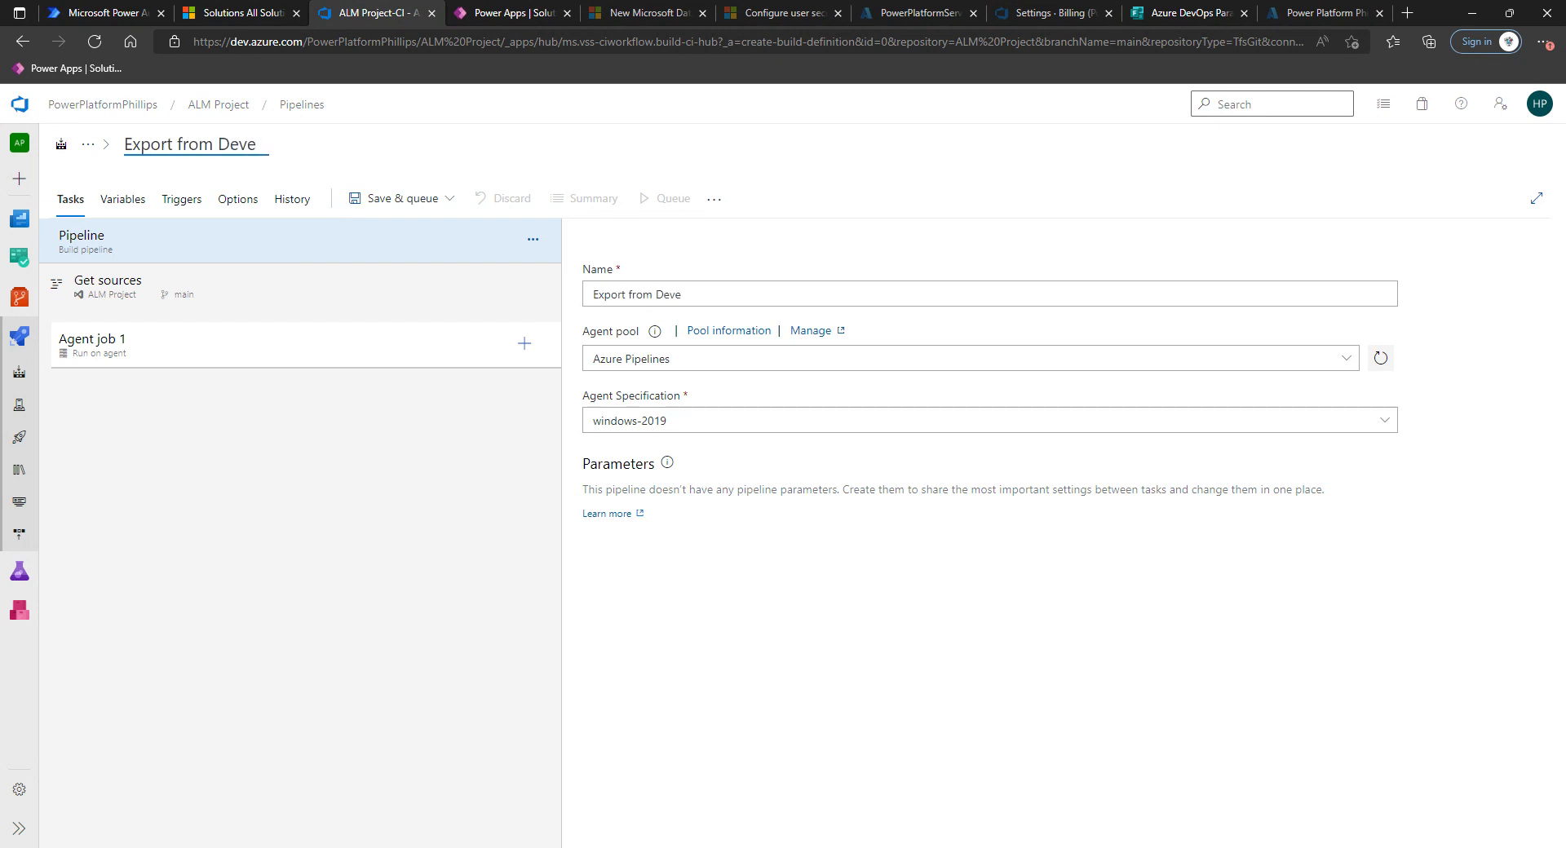
pyautogui.write('lopement')
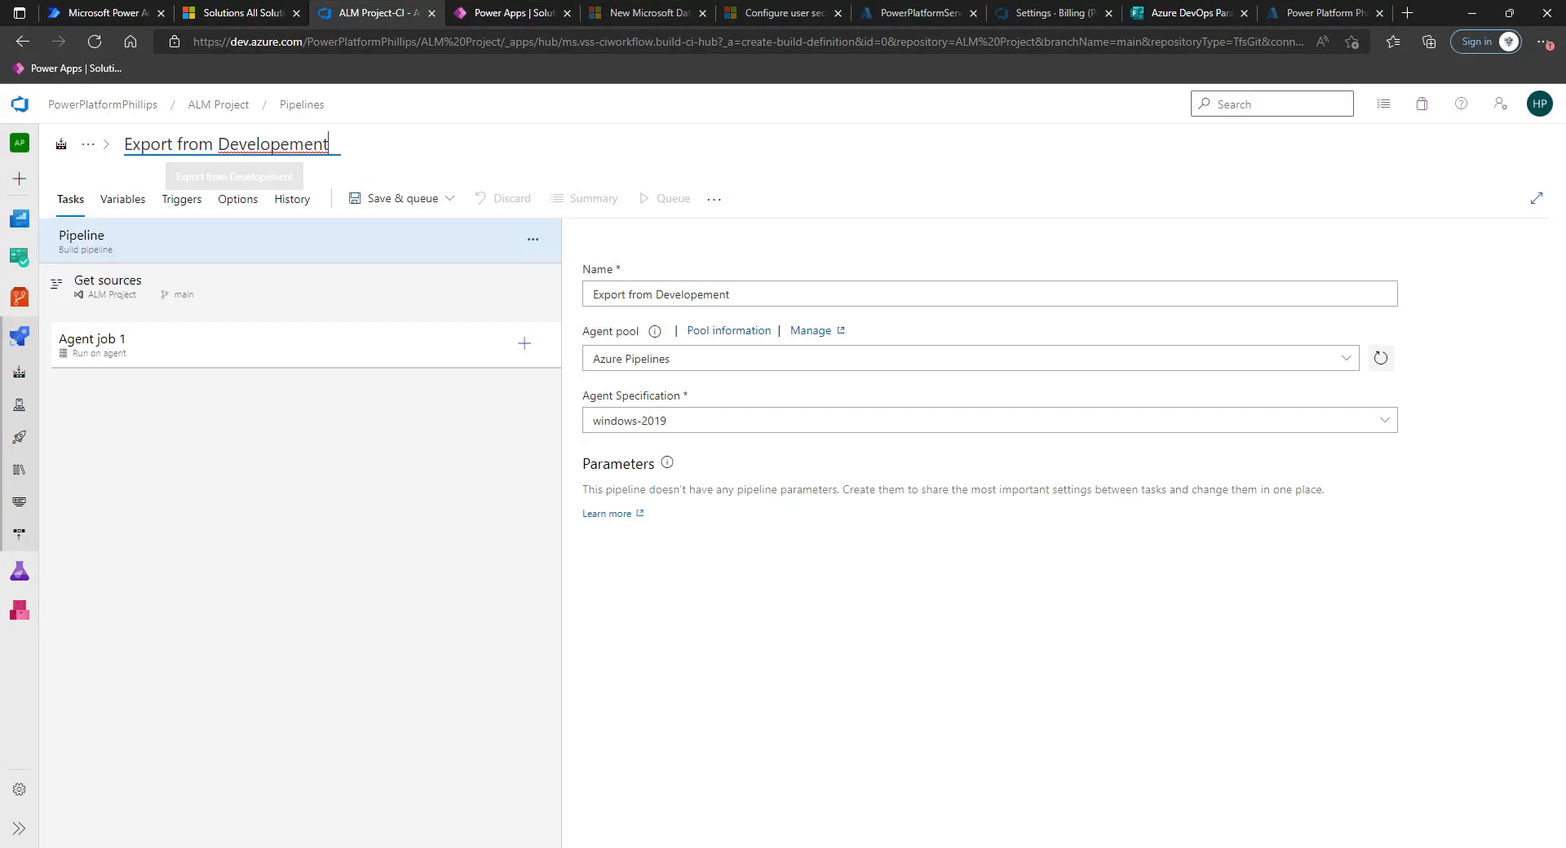
pyautogui.click(173, 144)
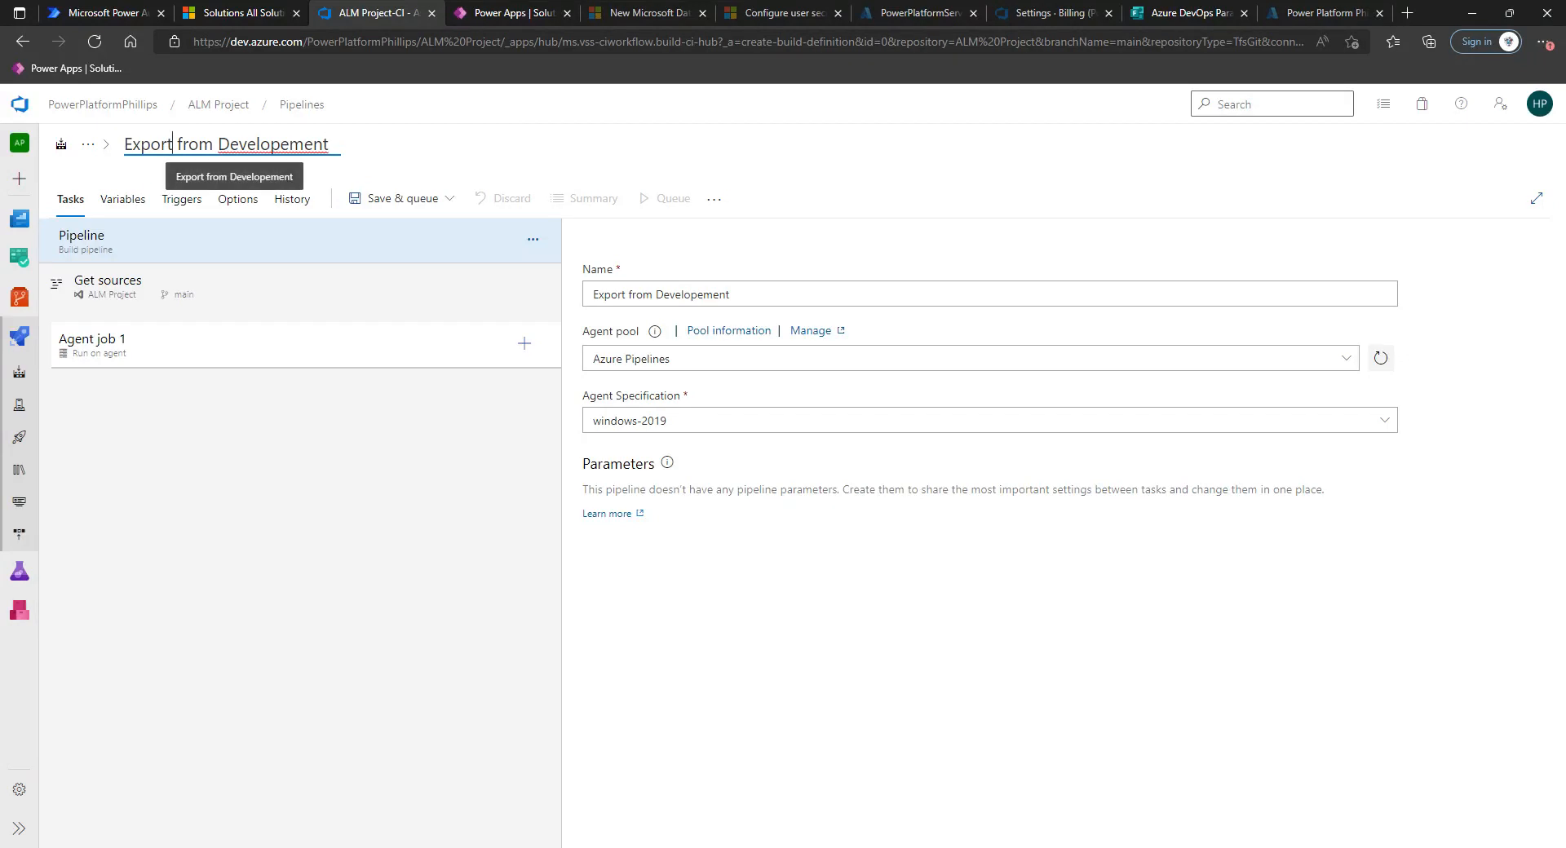
pyautogui.click(289, 144)
pyautogui.press('BackSpace')
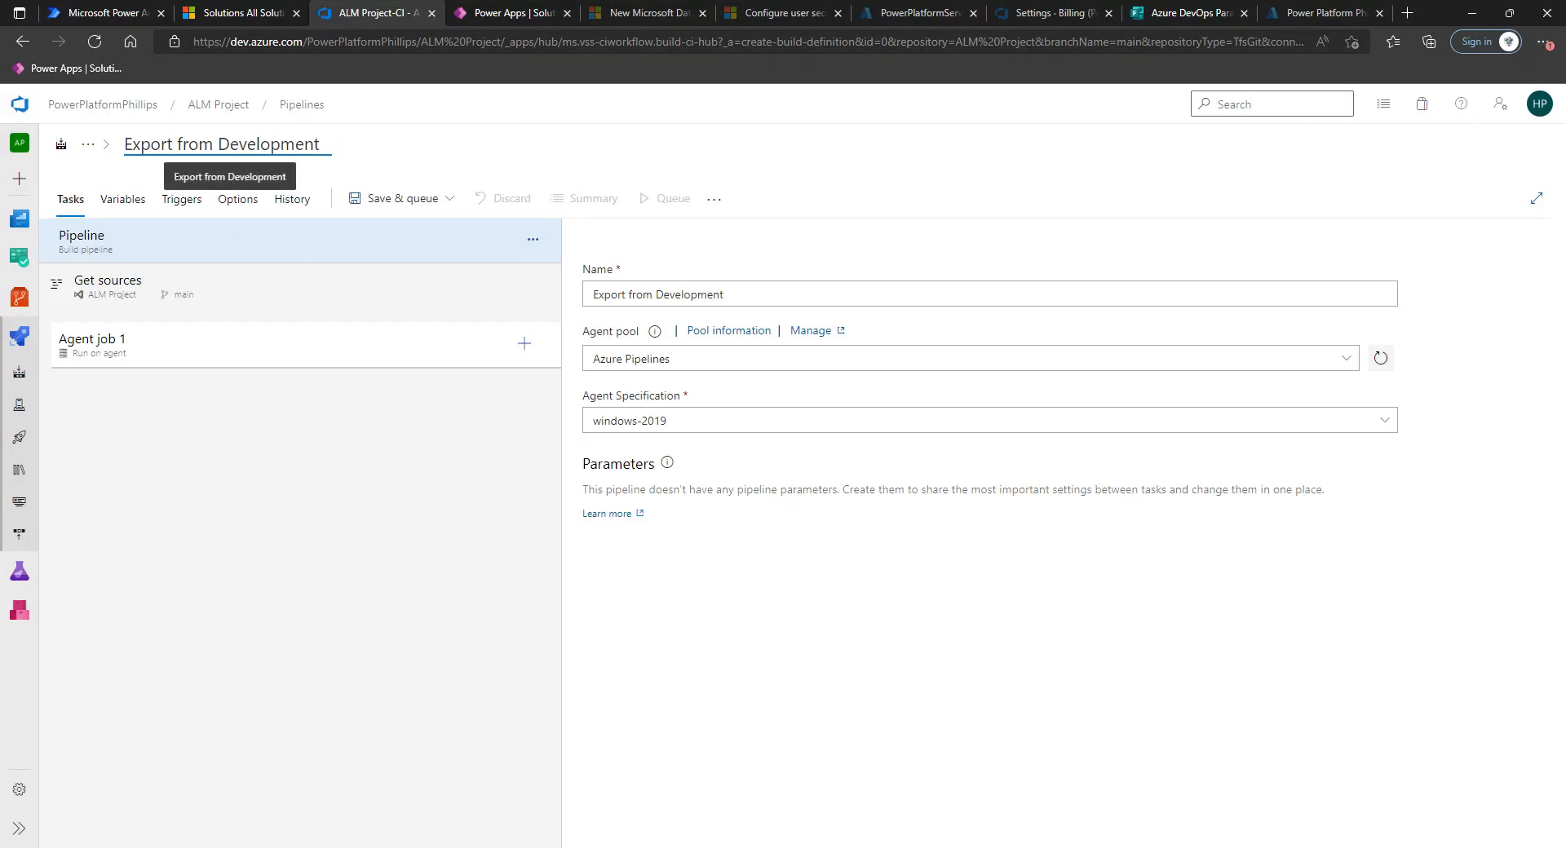
pyautogui.click(173, 144)
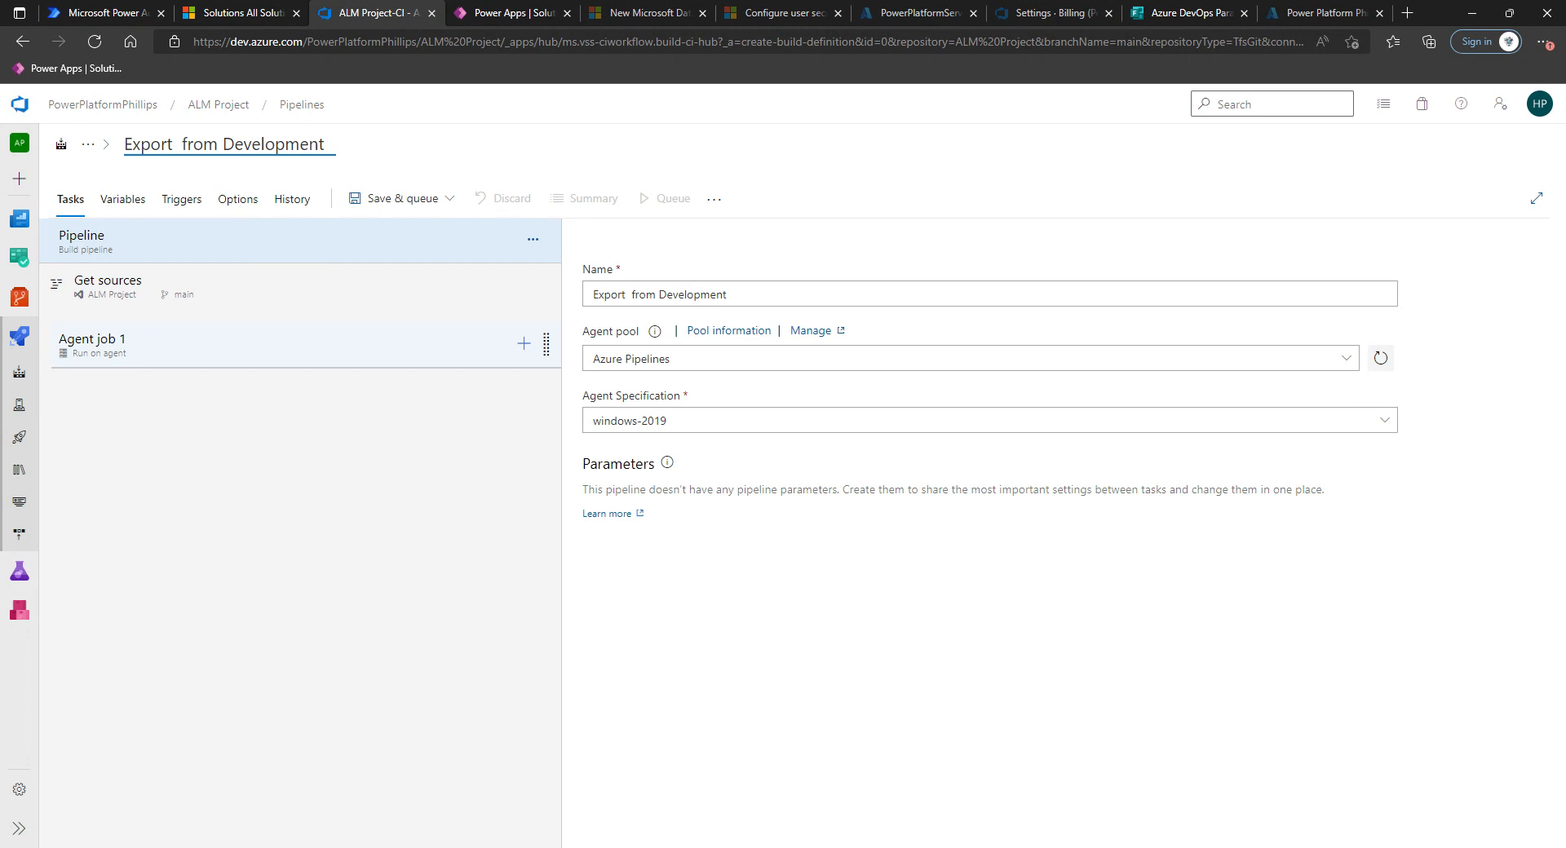
pyautogui.write('PowerPlatform')
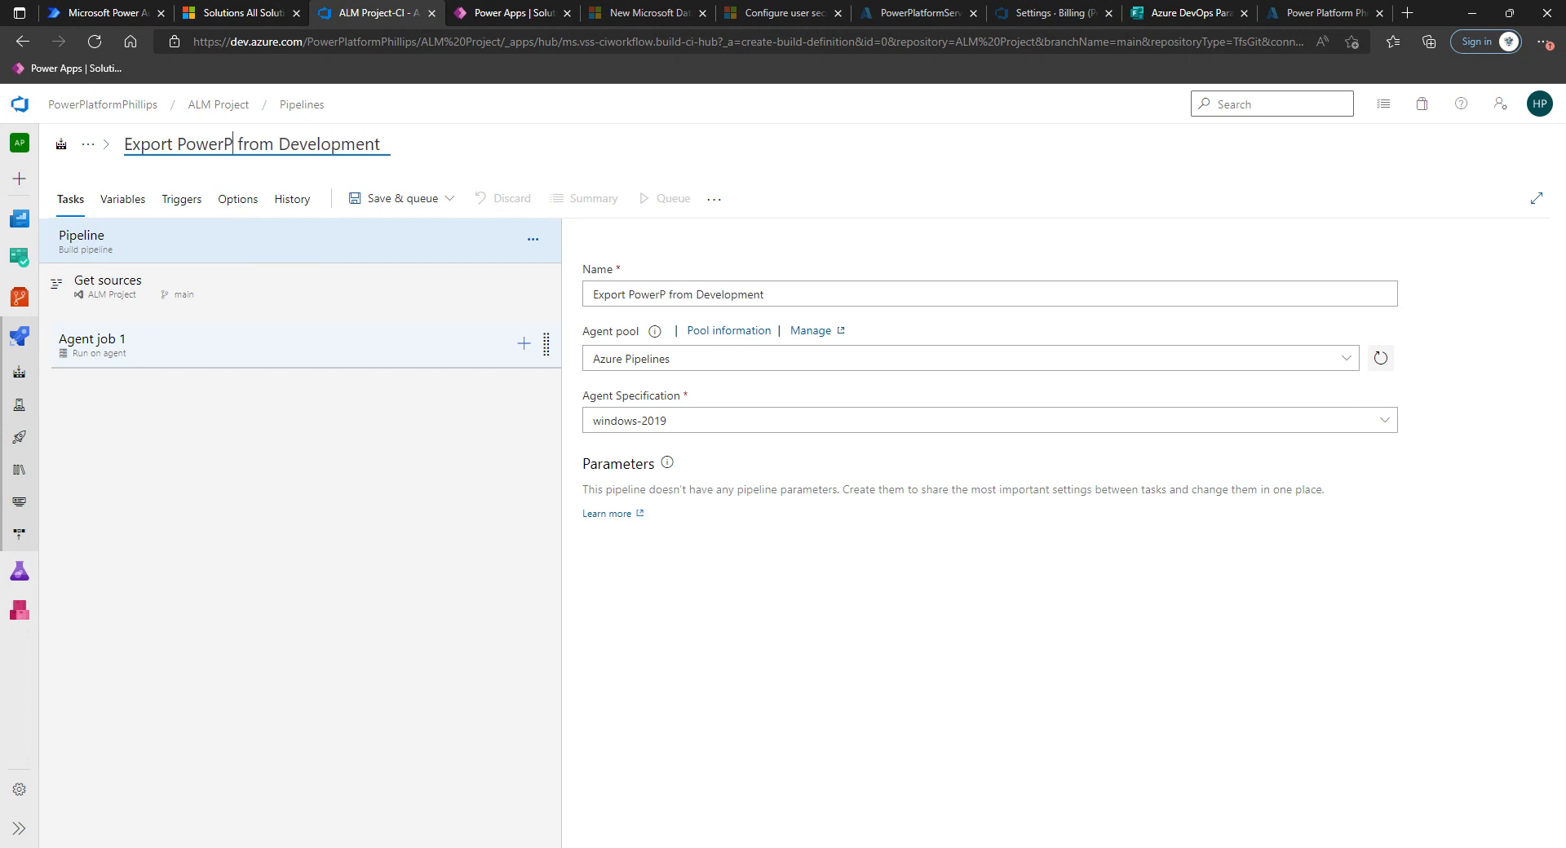
pyautogui.write('Stu')
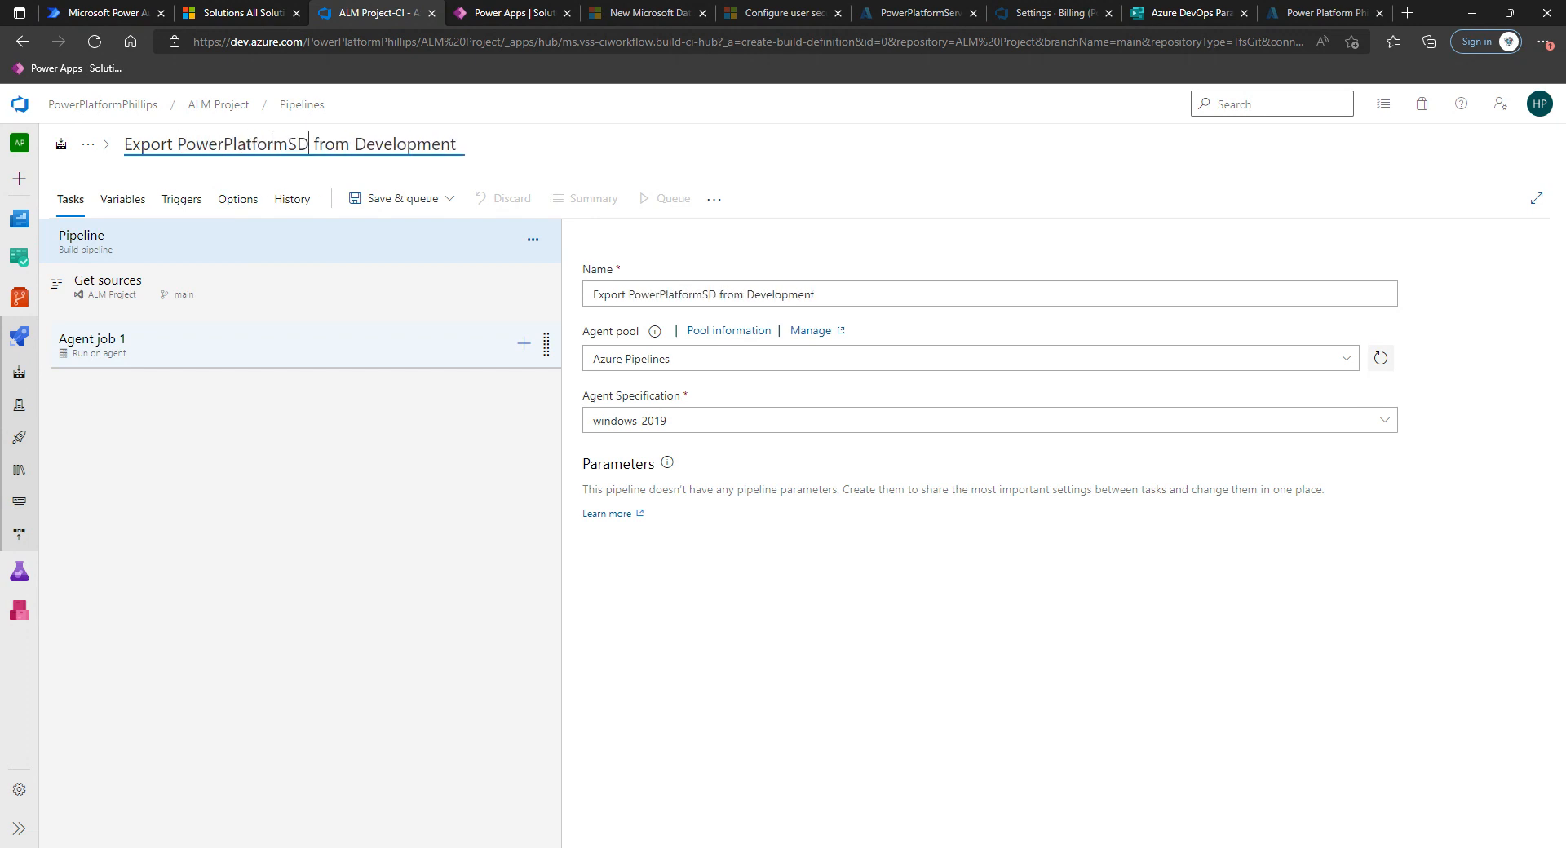
pyautogui.write('dio')
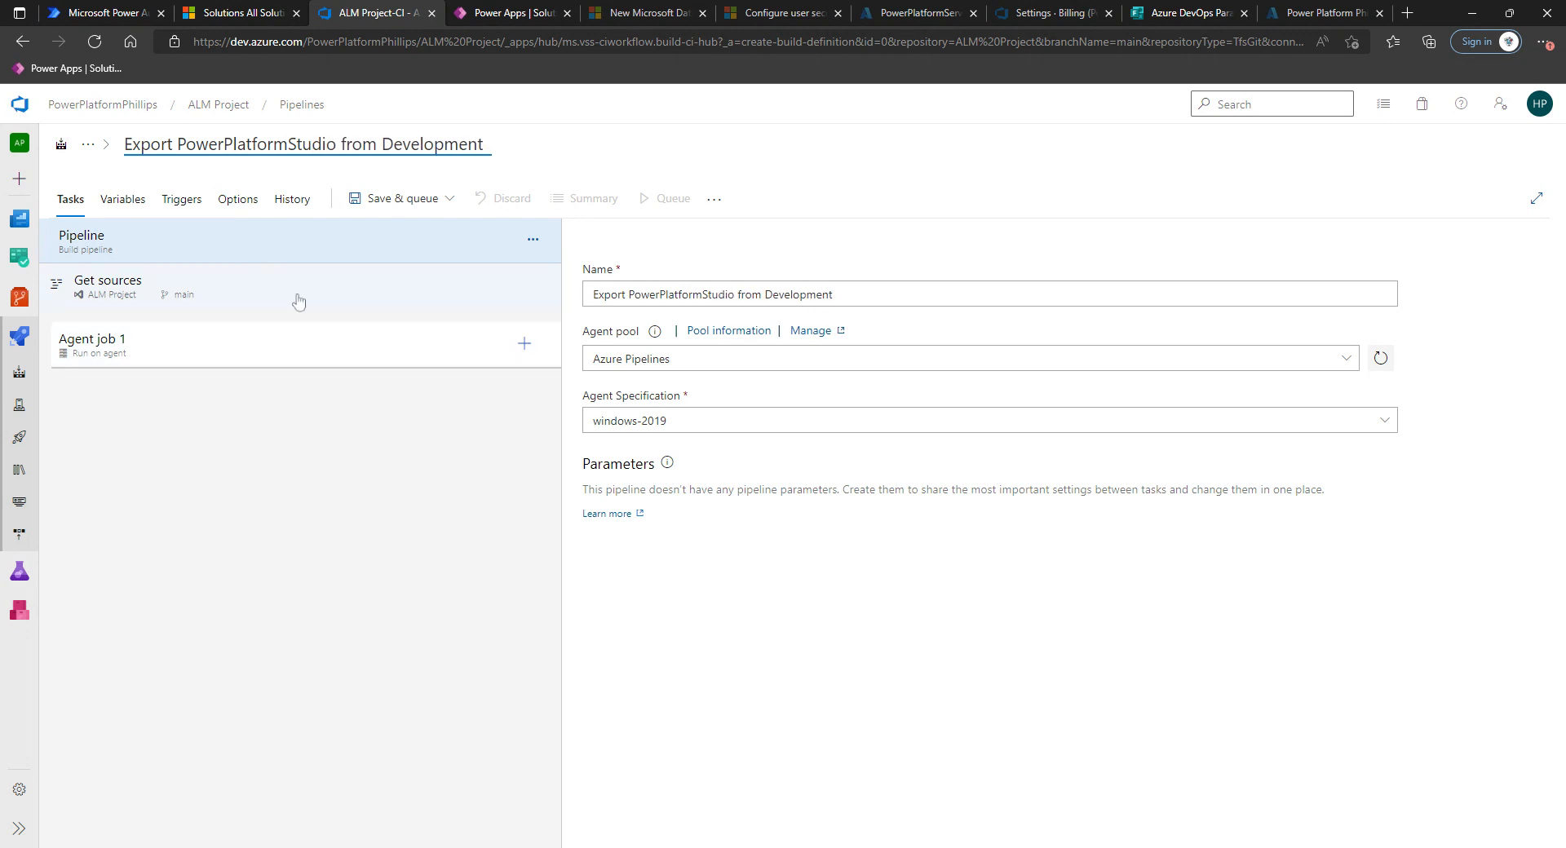
pyautogui.click(506, 158)
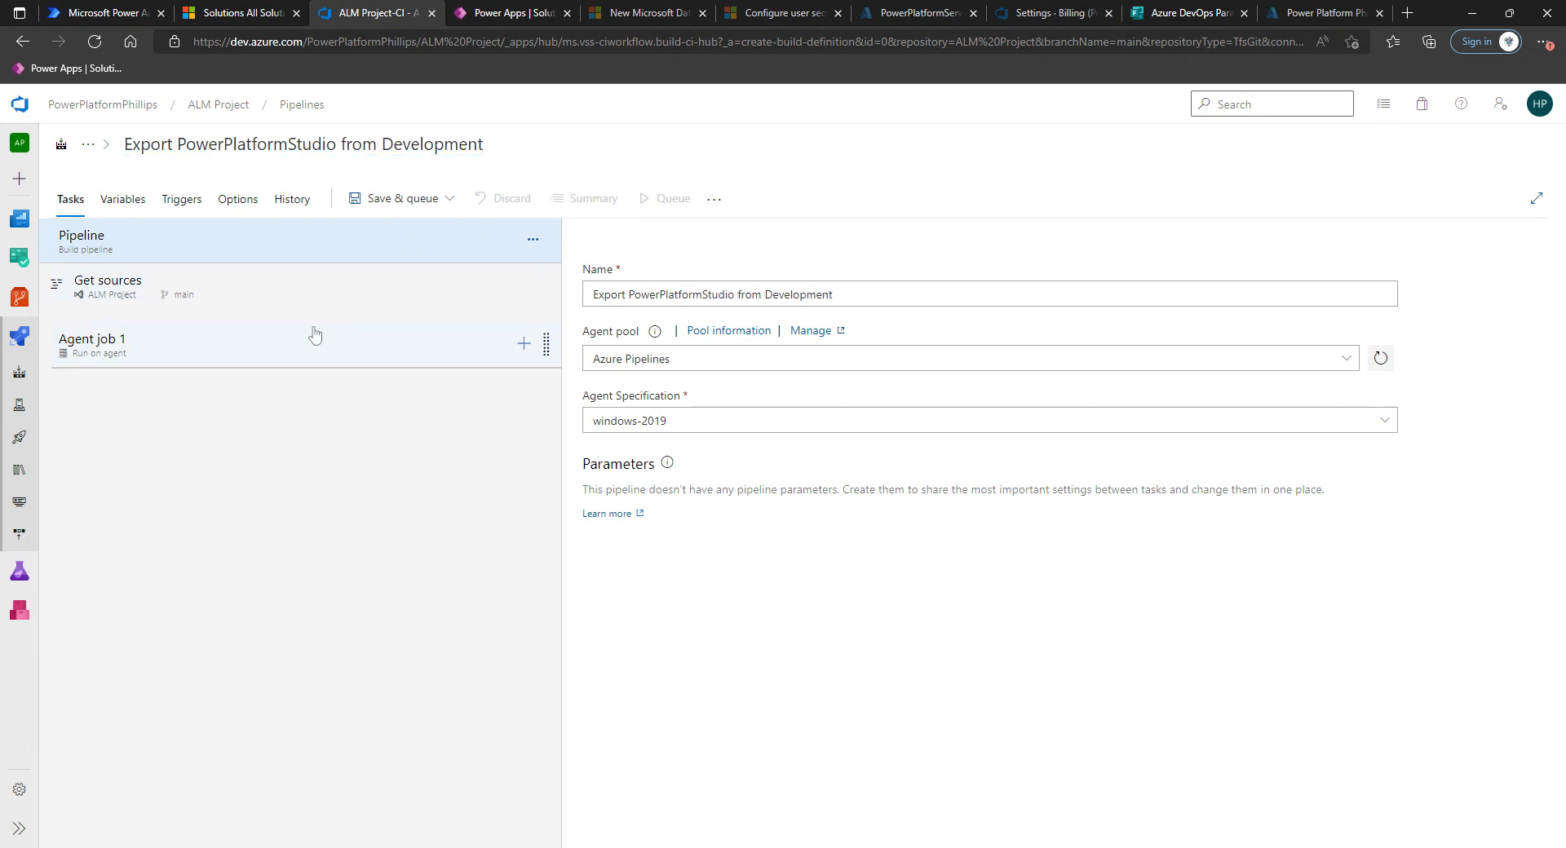
# Add the Power Platform Tool Installer task to Agent job 1.
pyautogui.click(0, 313)
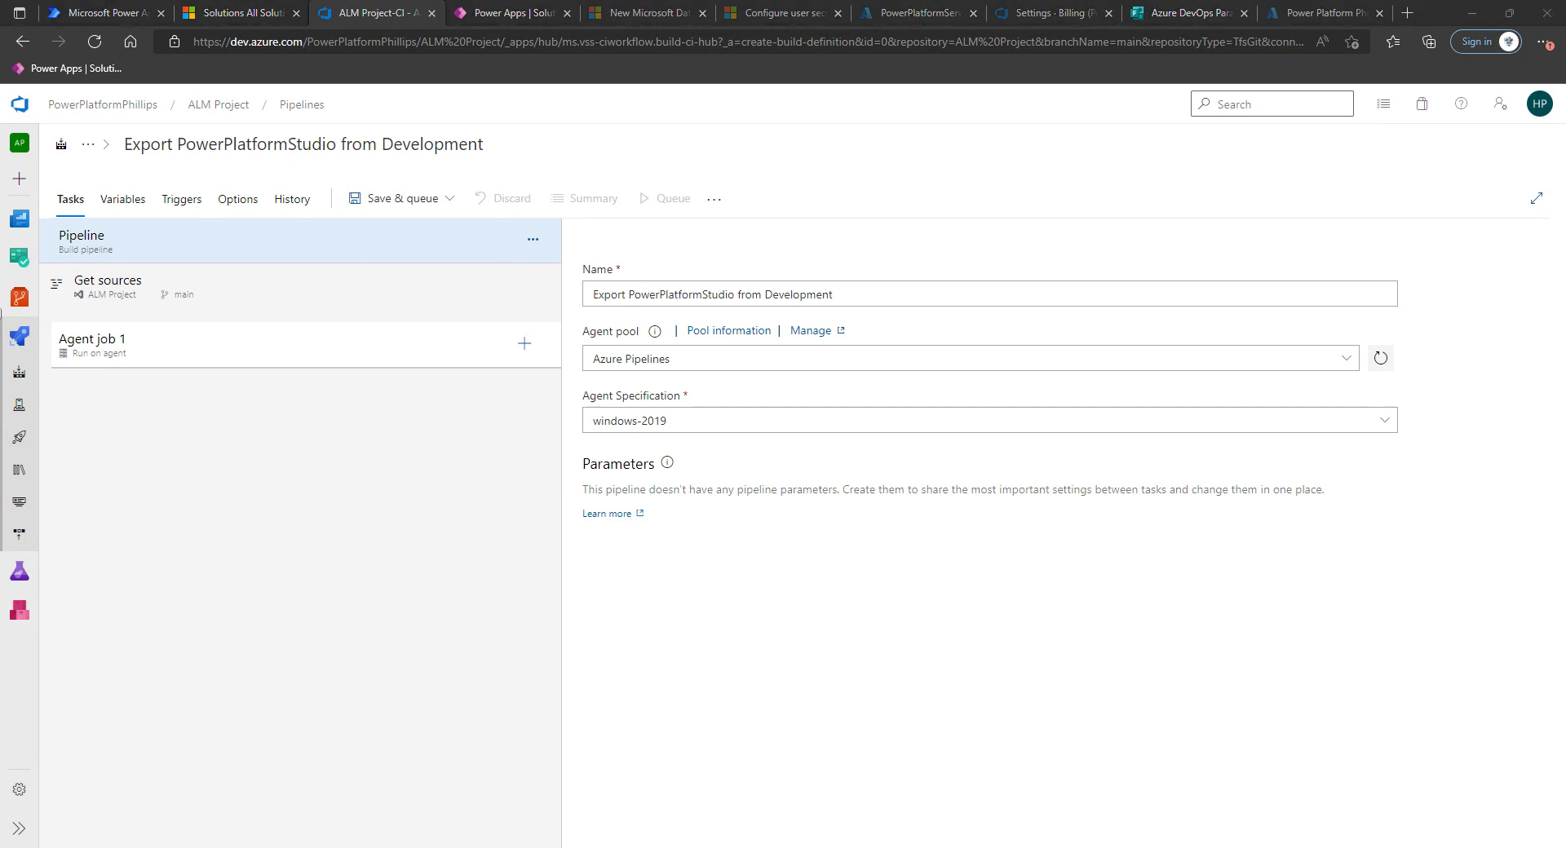
pyautogui.click(527, 347)
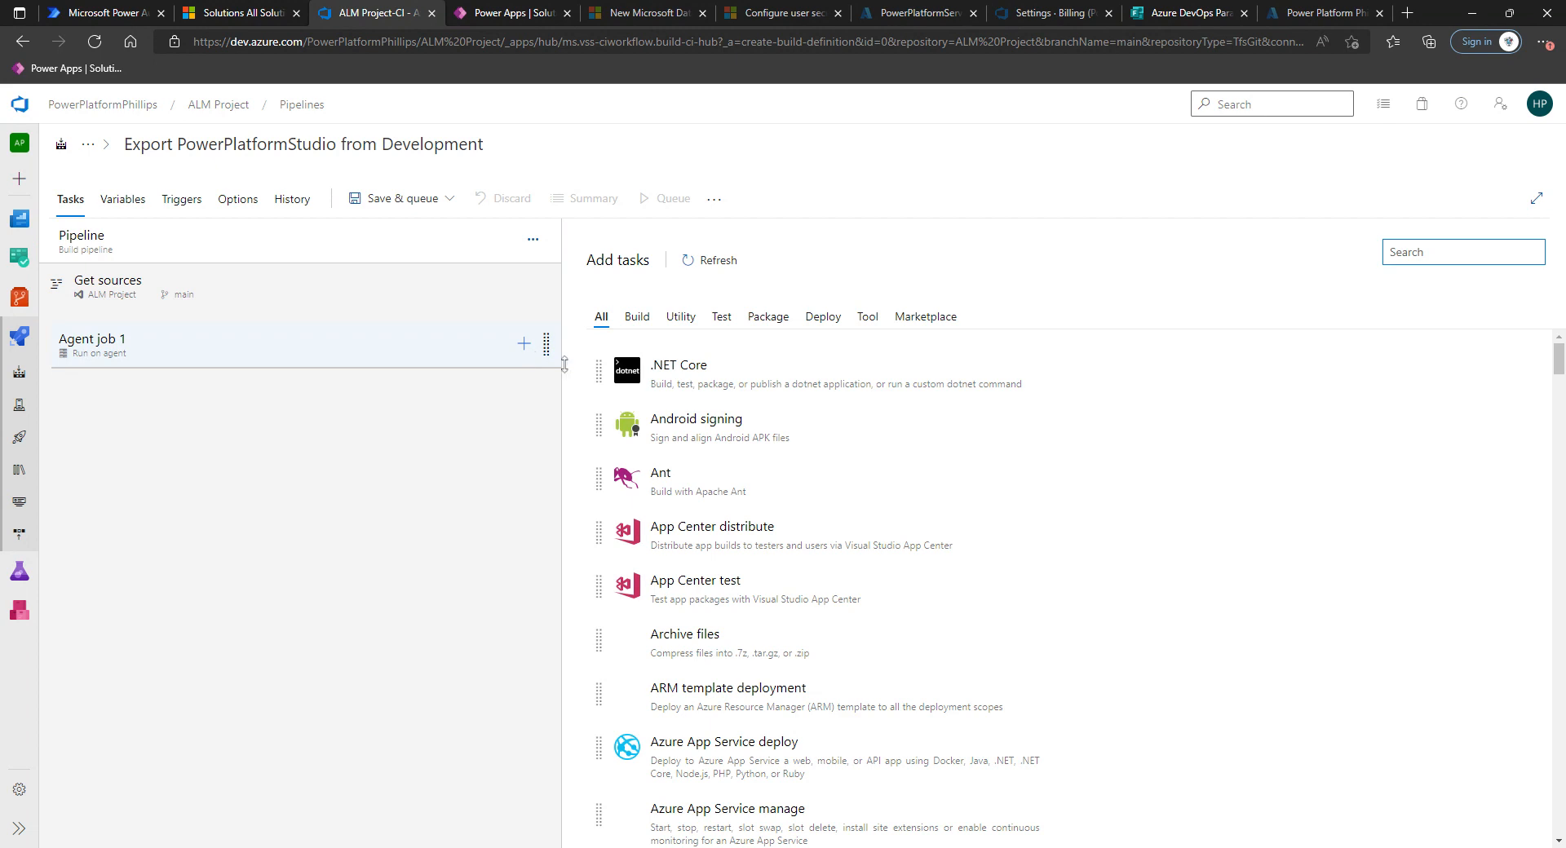
pyautogui.write('power plat')
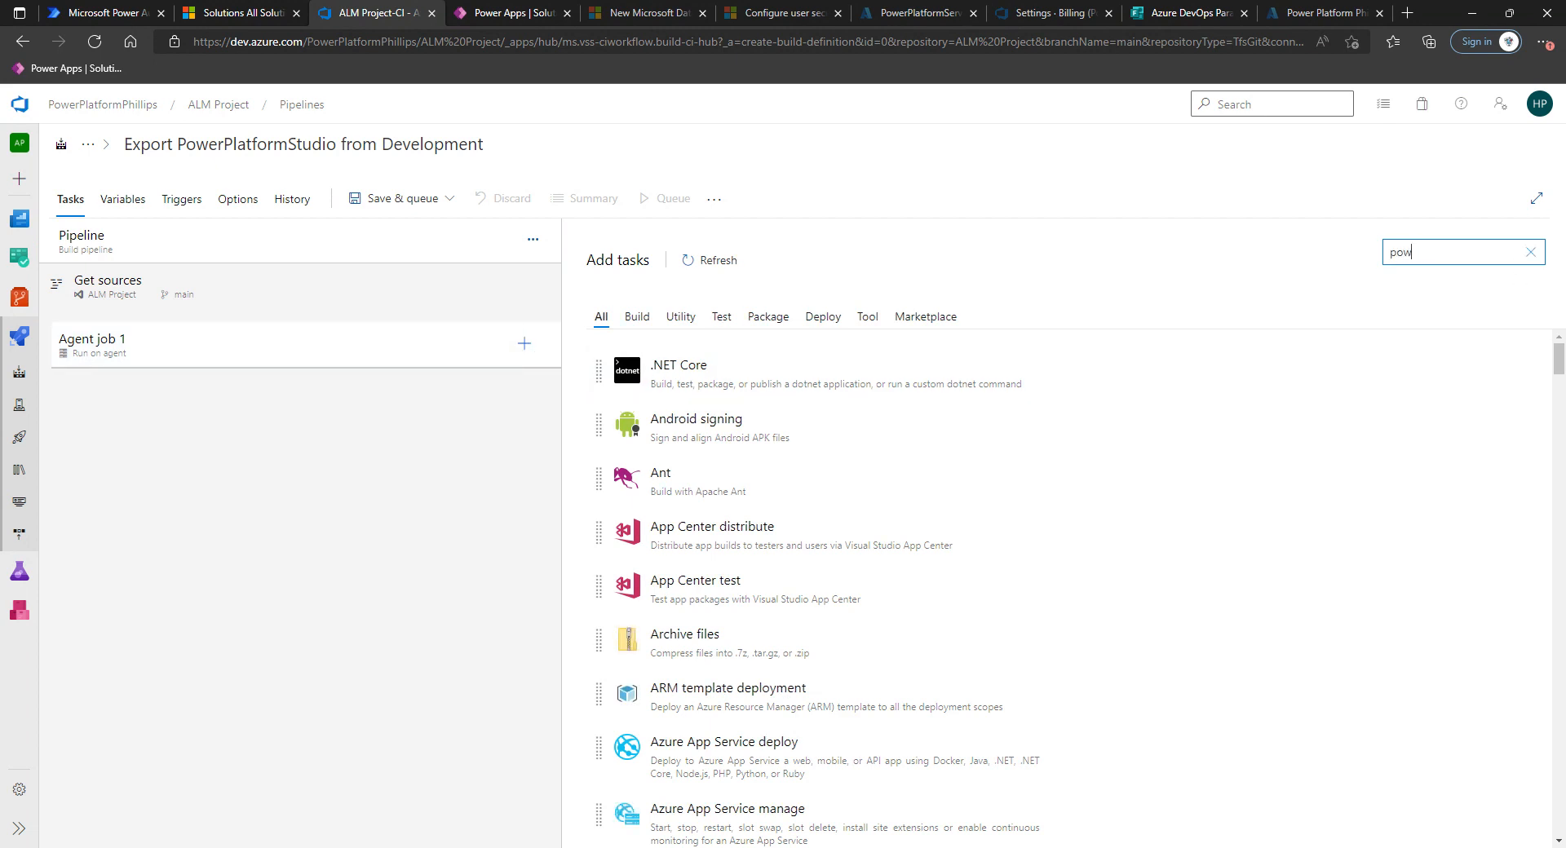
pyautogui.moveTo(1049, 384)
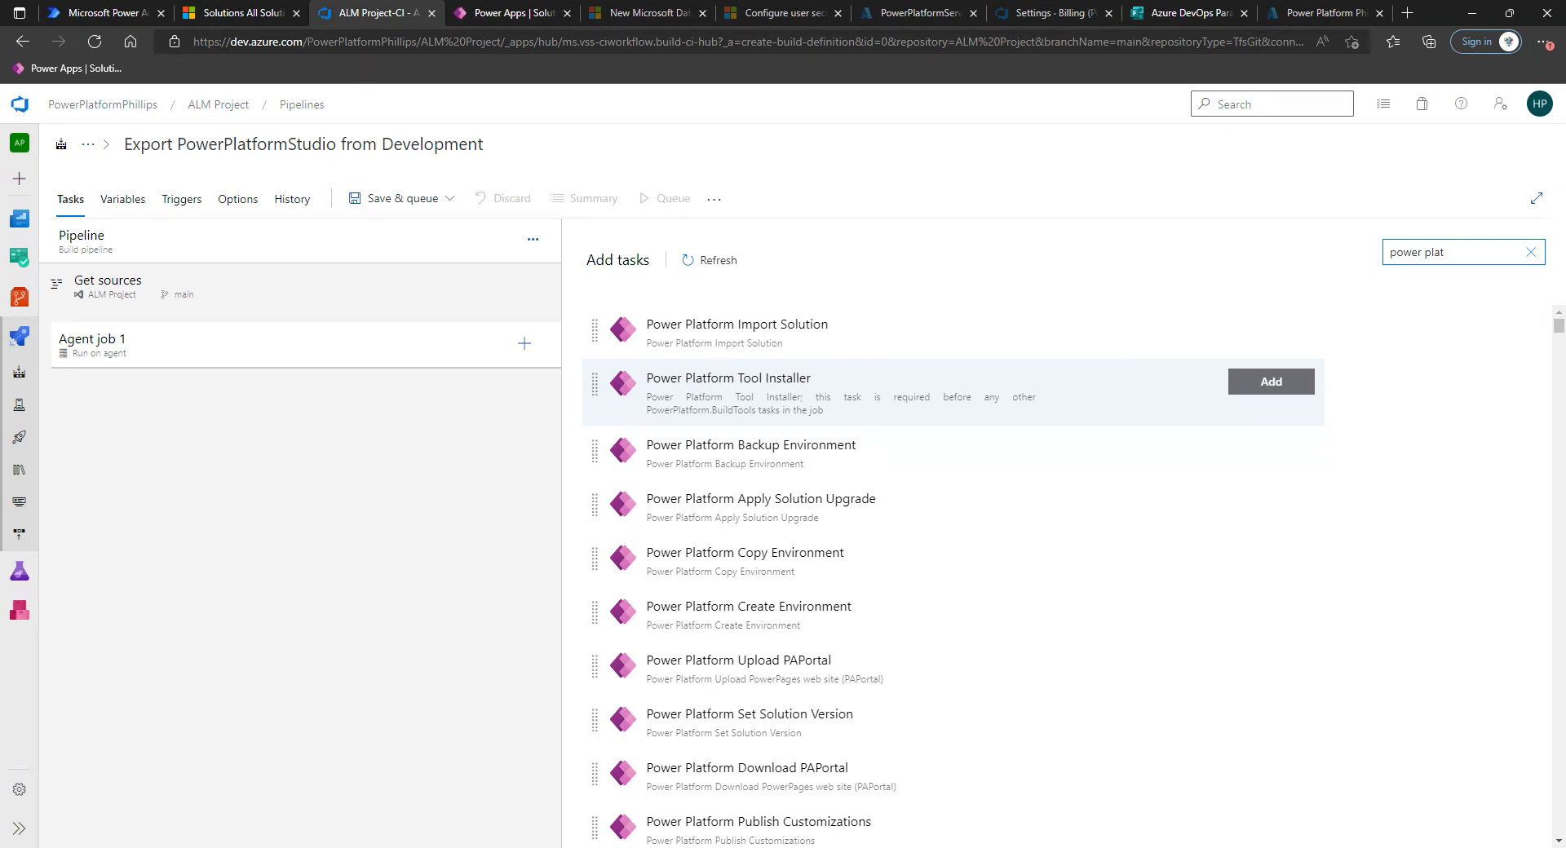
pyautogui.click(852, 406)
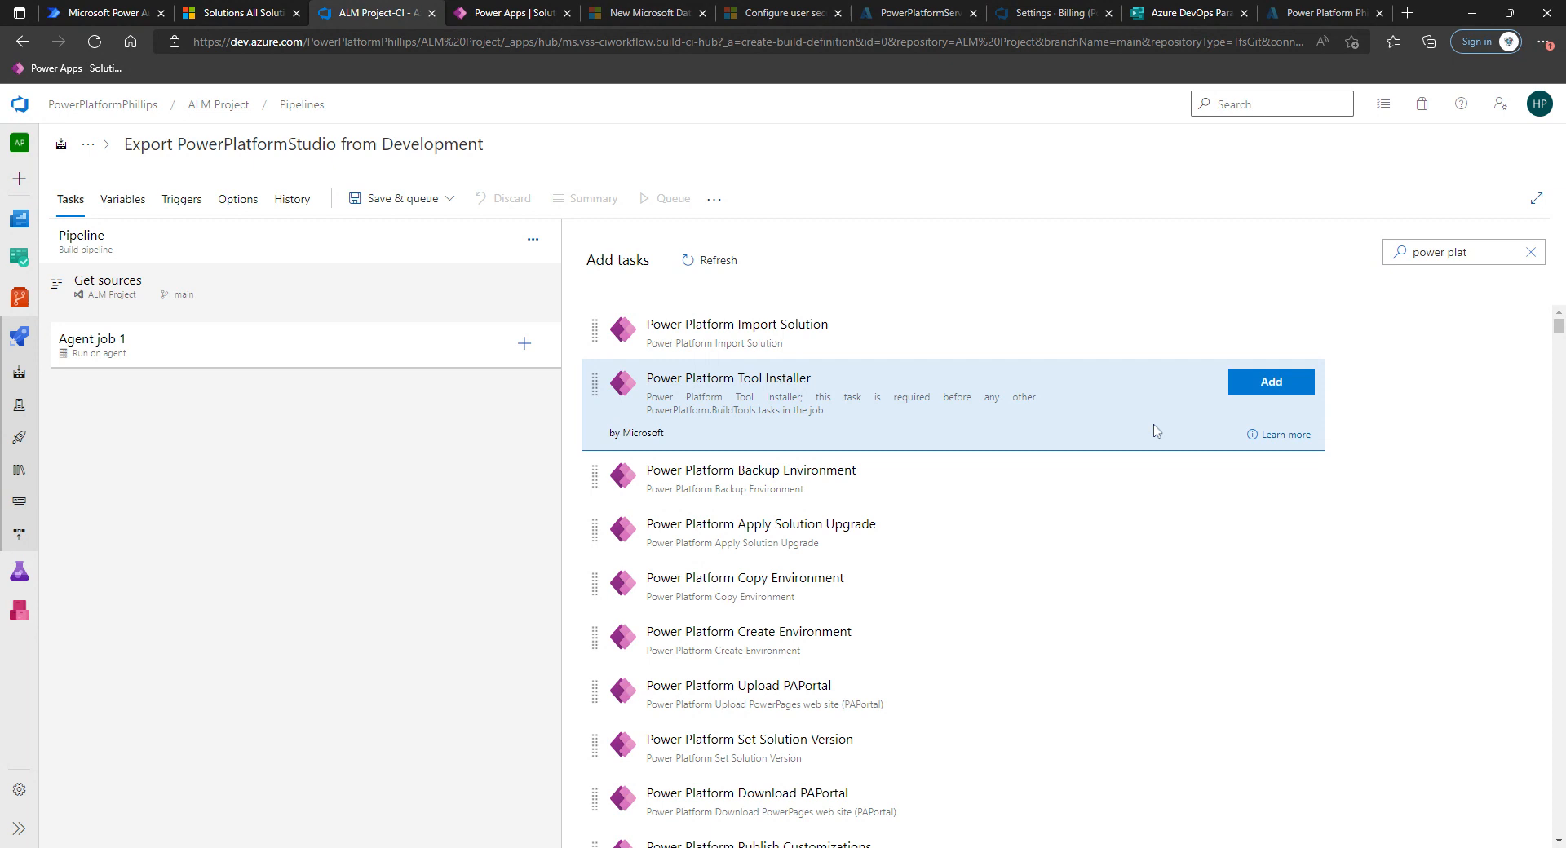
pyautogui.click(1275, 390)
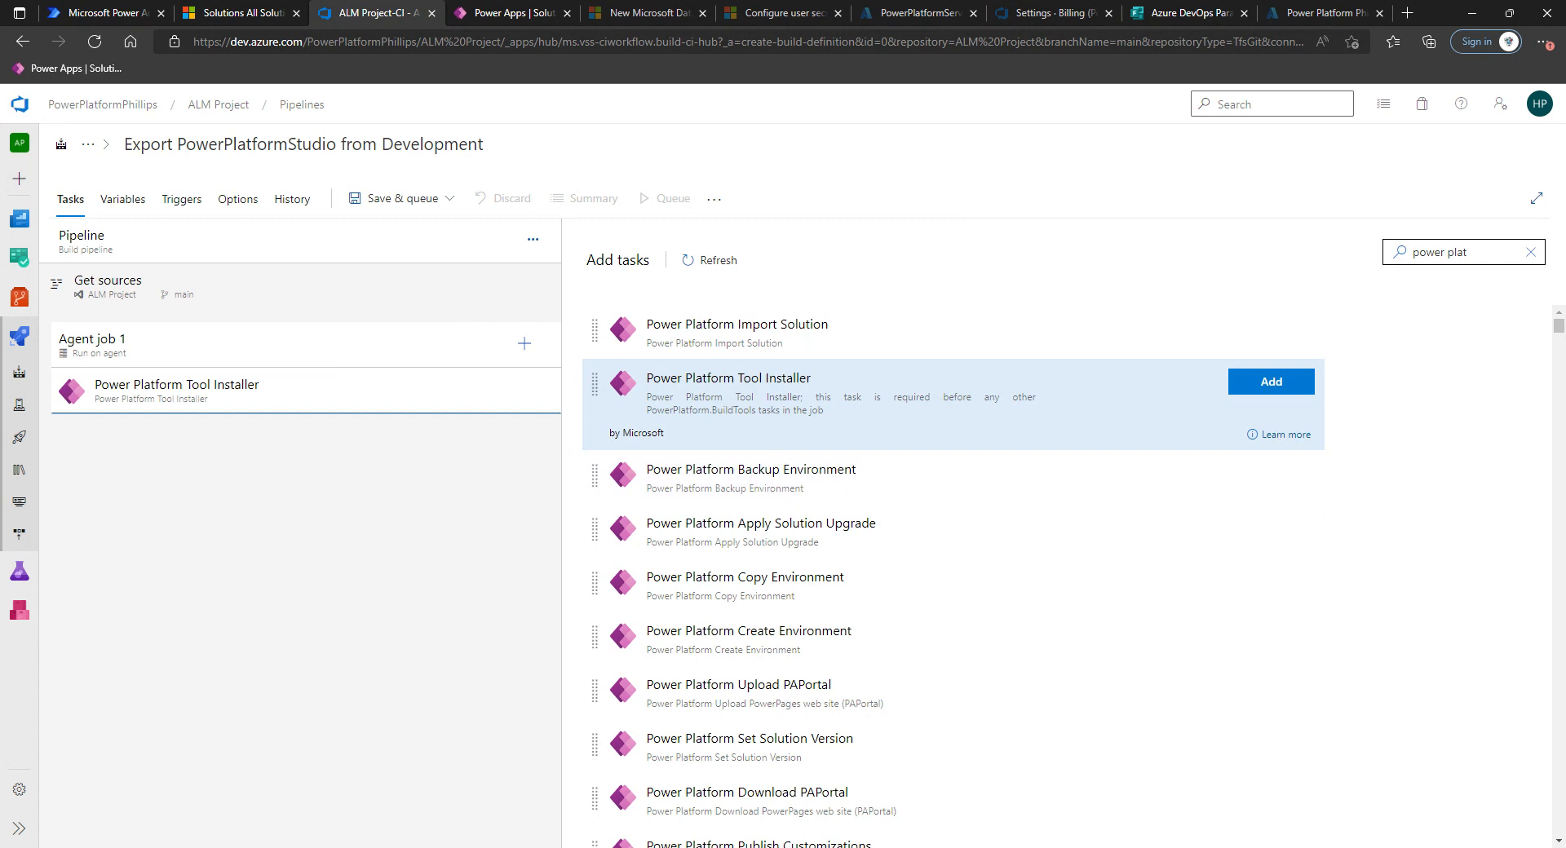
# Search for and add the Power Platform Export Solution task.
pyautogui.click(1476, 255)
pyautogui.write('orm e')
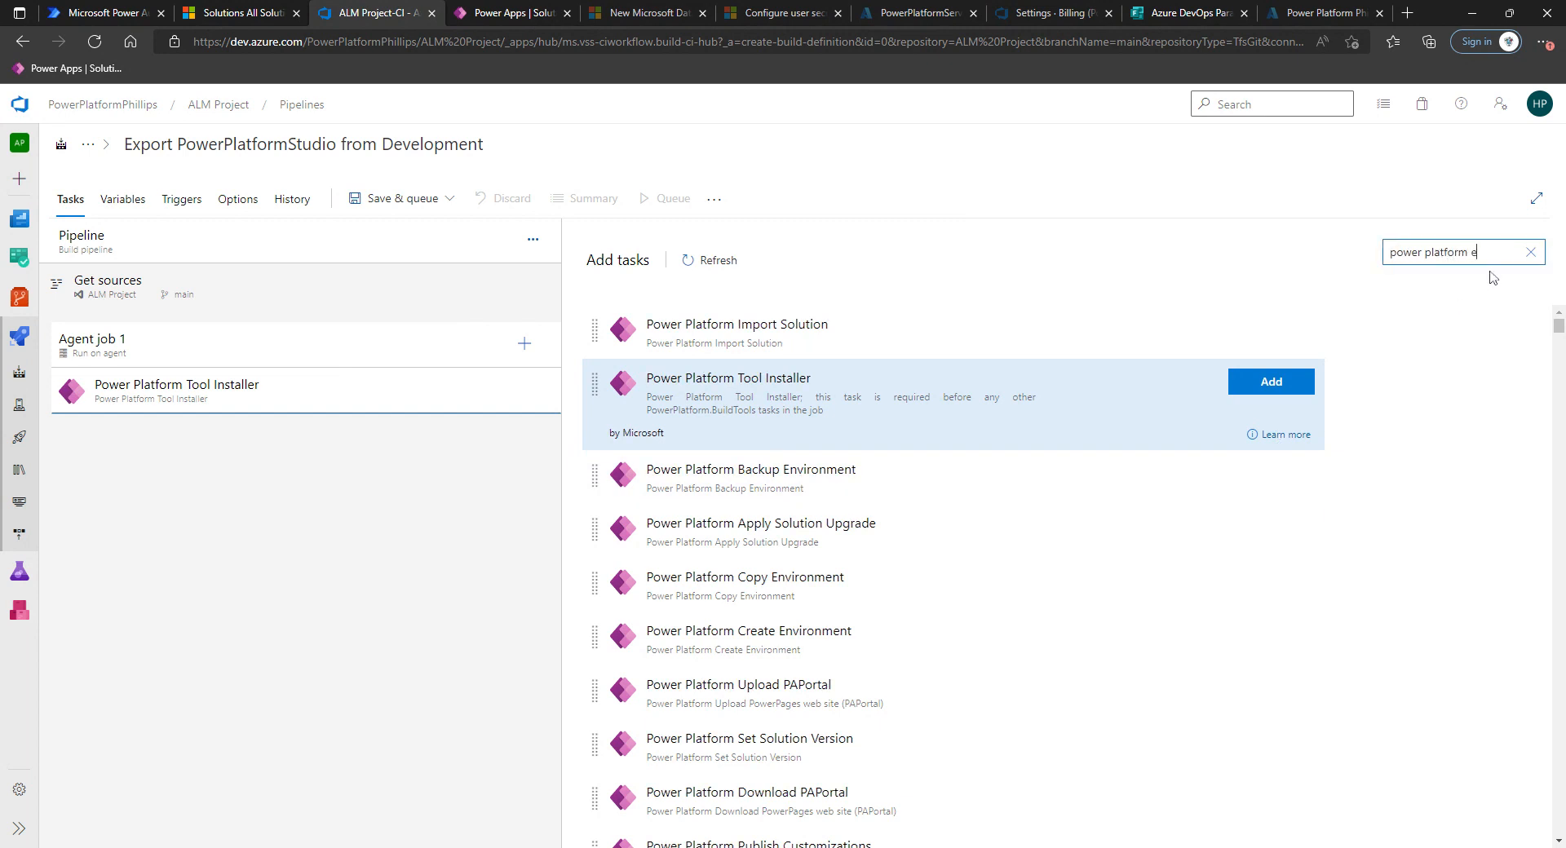
pyautogui.write('xport')
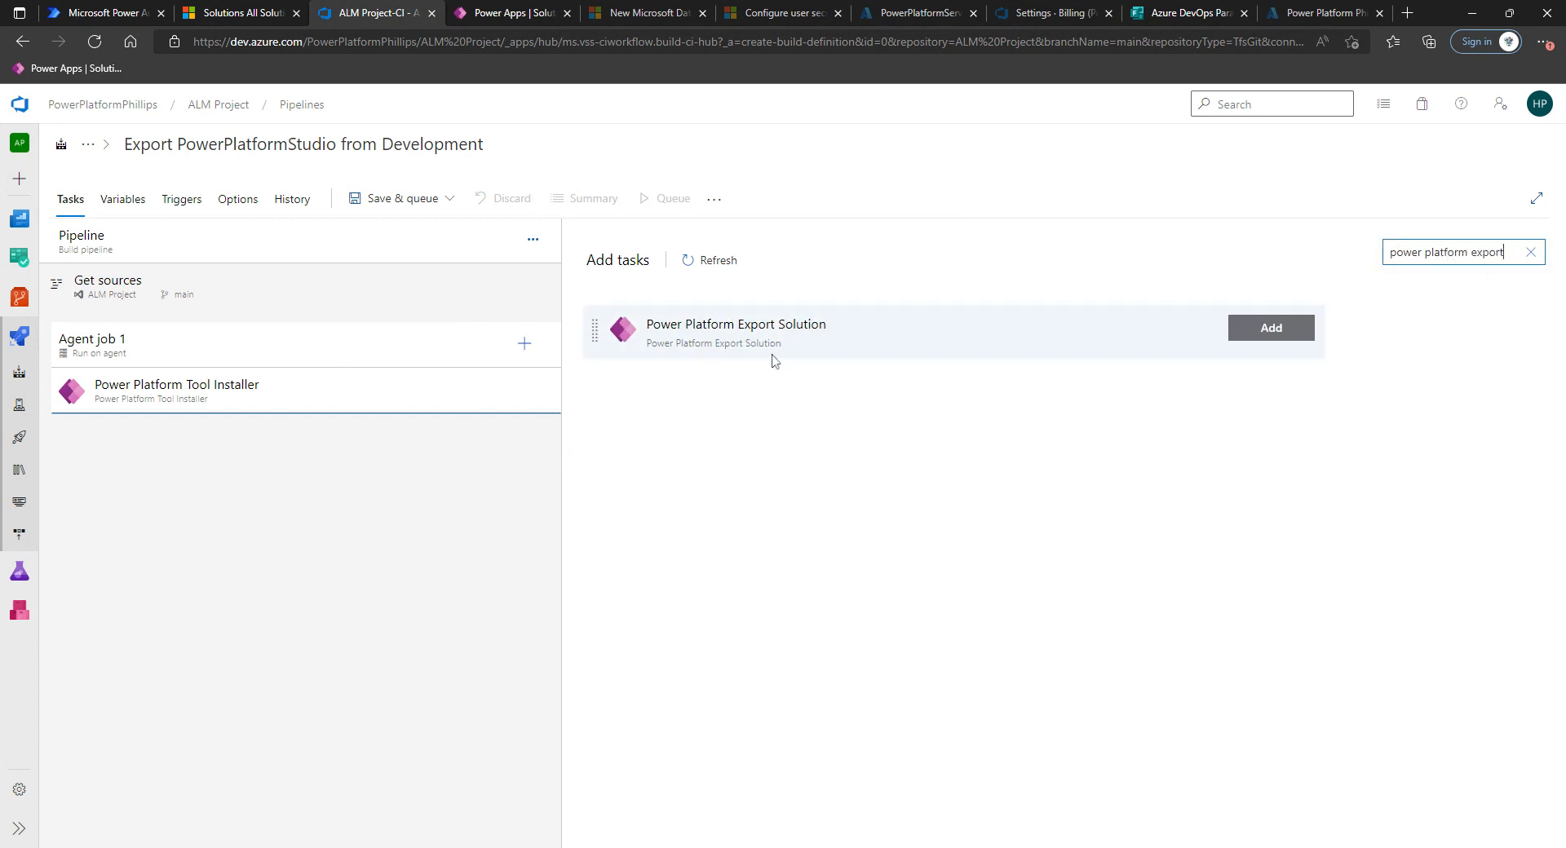
pyautogui.click(777, 360)
pyautogui.click(1296, 330)
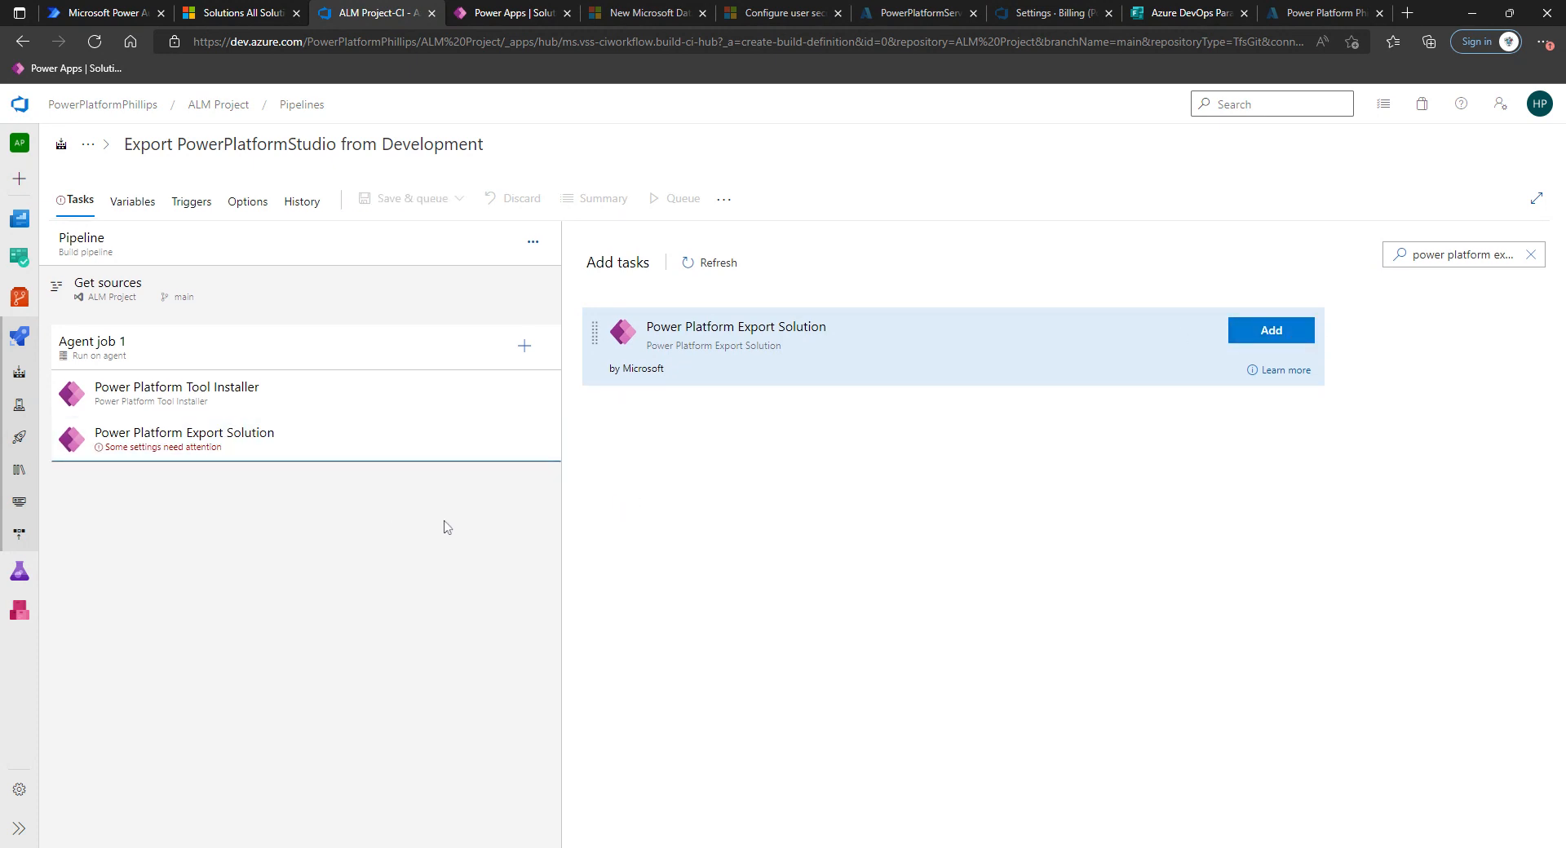
# Search for and add the Power Platform Unpack Solution task.
pyautogui.click(1506, 260)
pyautogui.doubleClick(1518, 260)
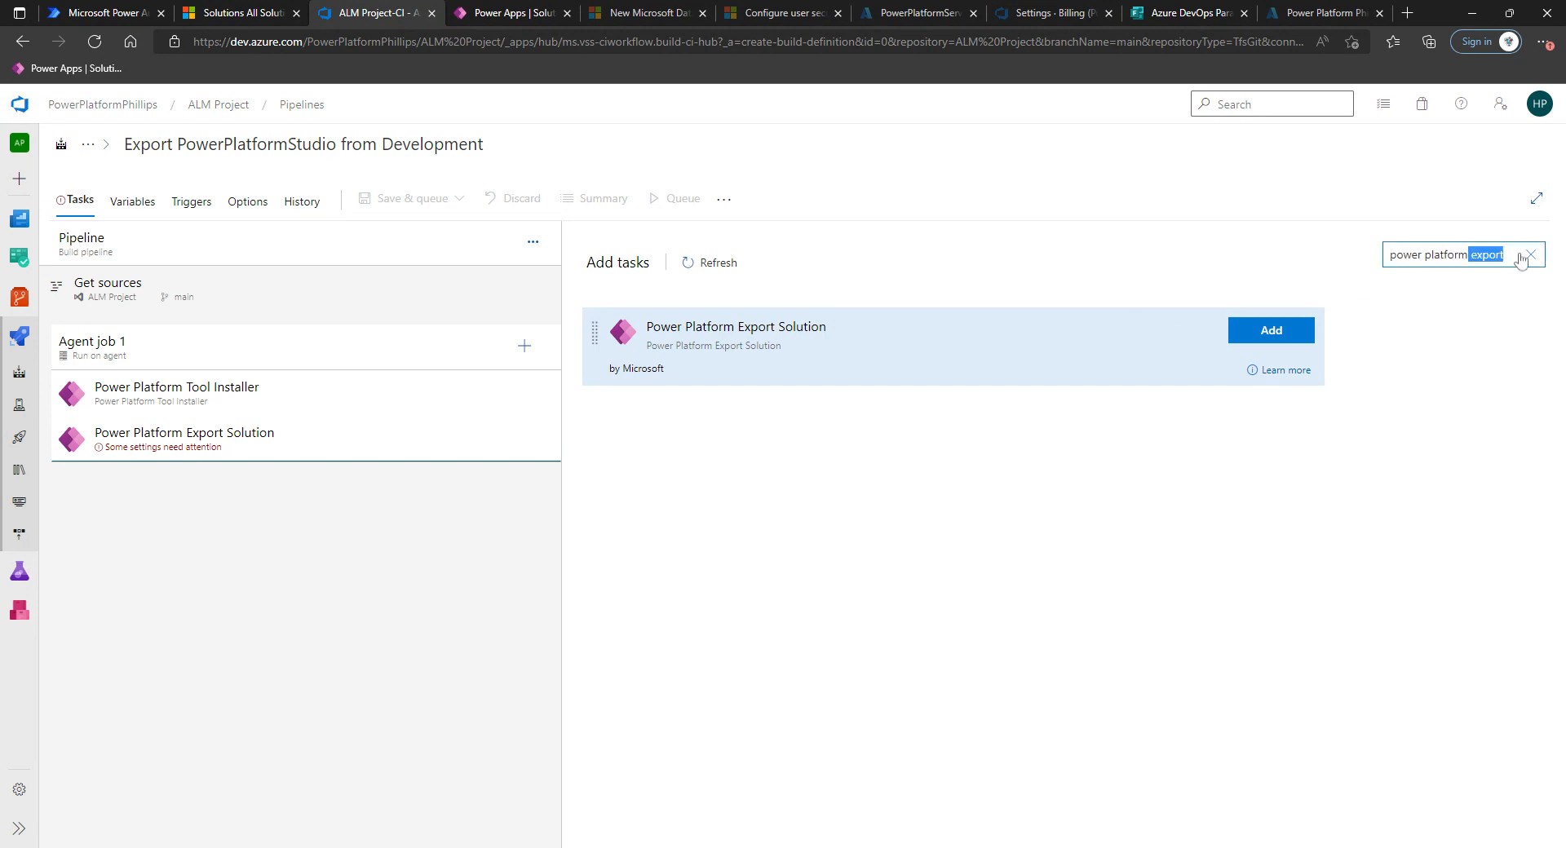
pyautogui.press('BackSpace')
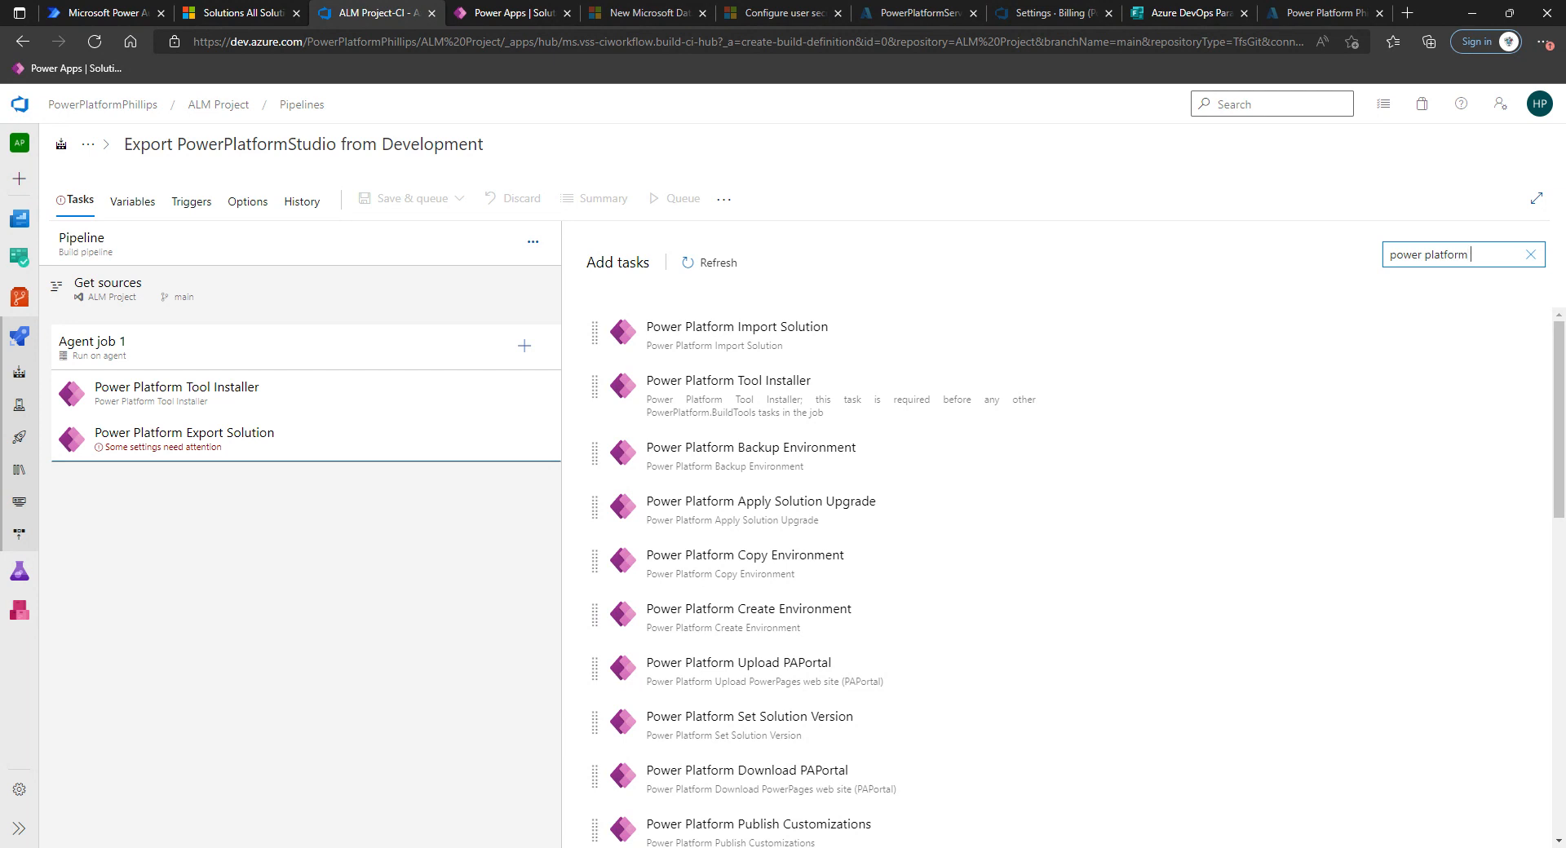
pyautogui.write('npacl')
pyautogui.press('BackSpace')
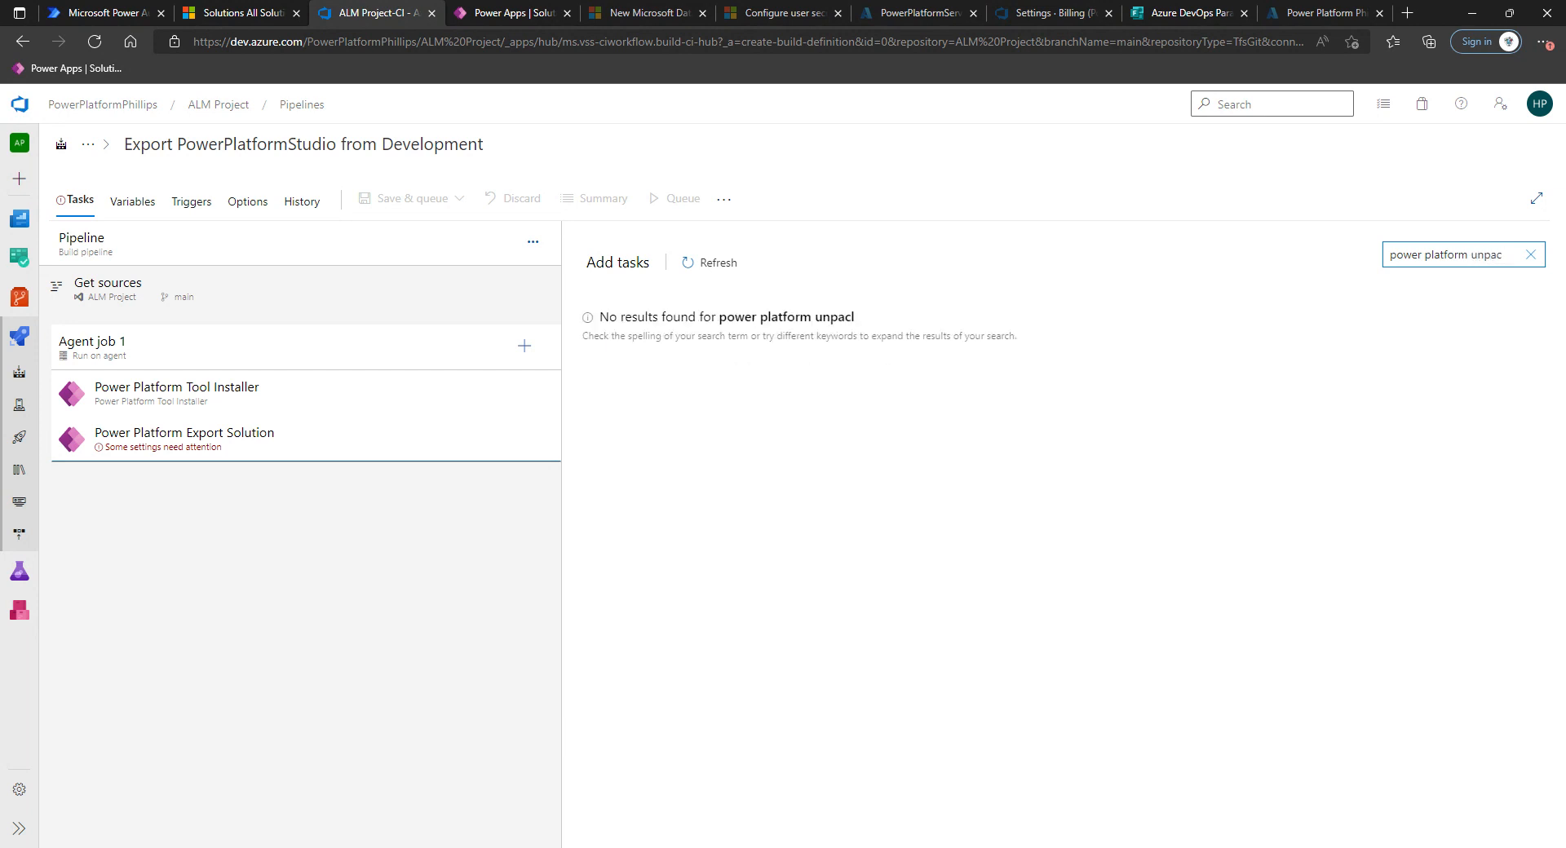
pyautogui.write('k')
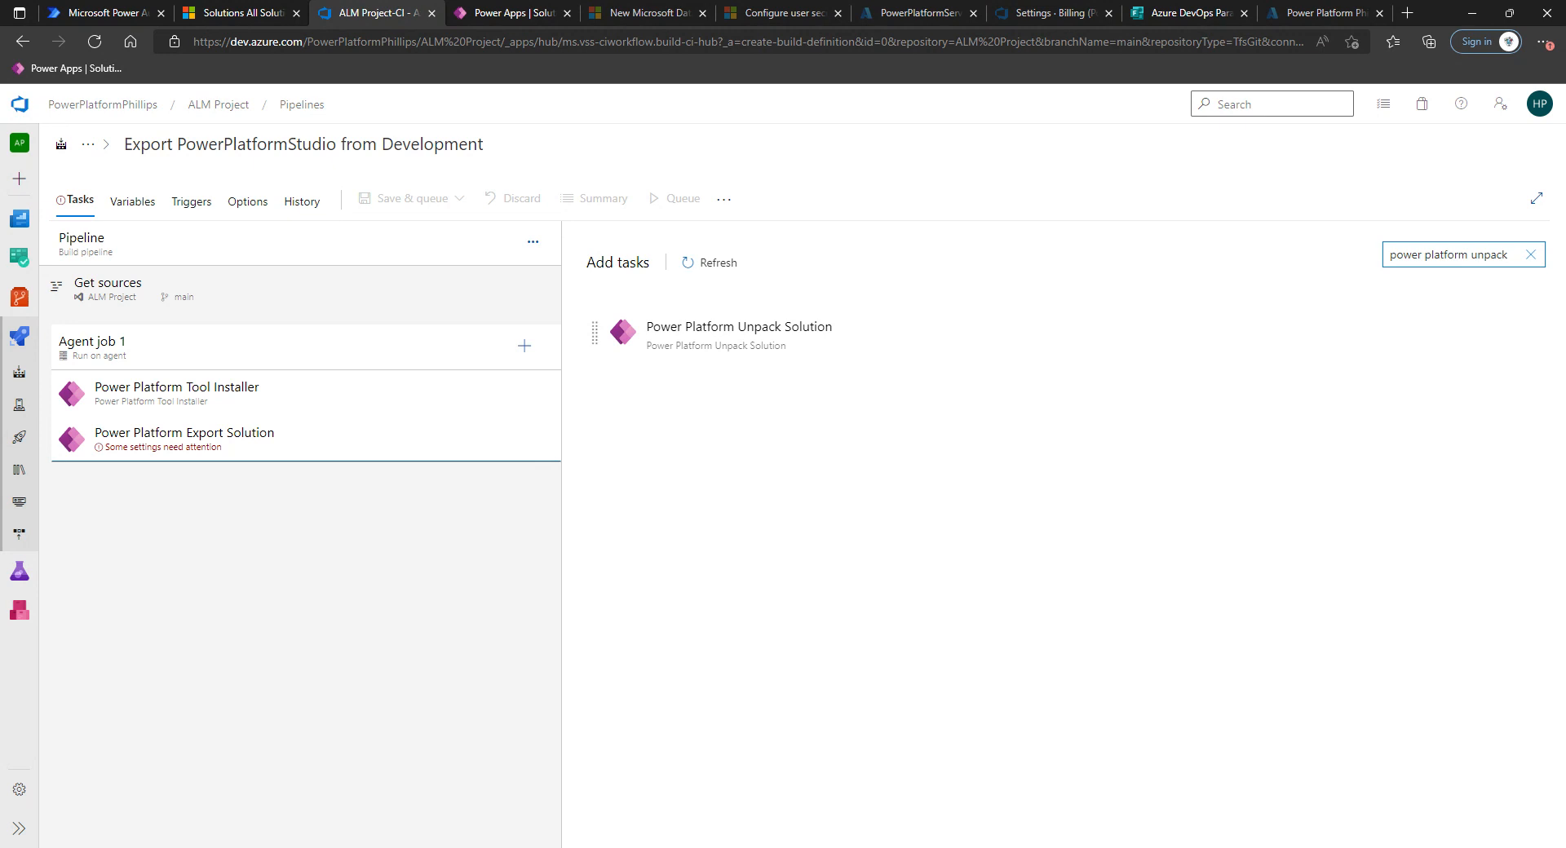
pyautogui.click(822, 355)
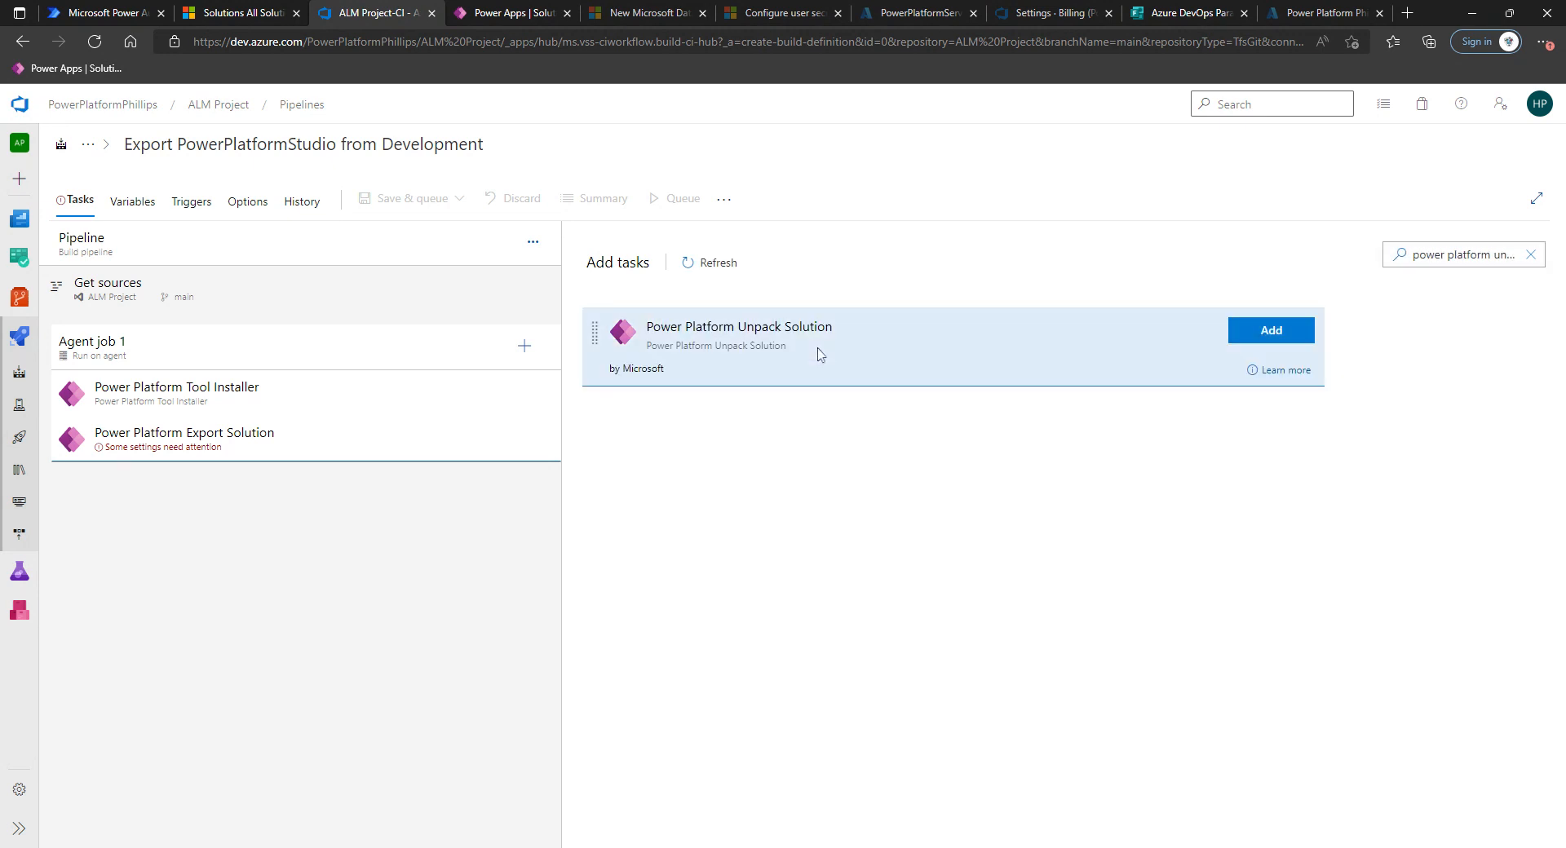
pyautogui.click(1277, 331)
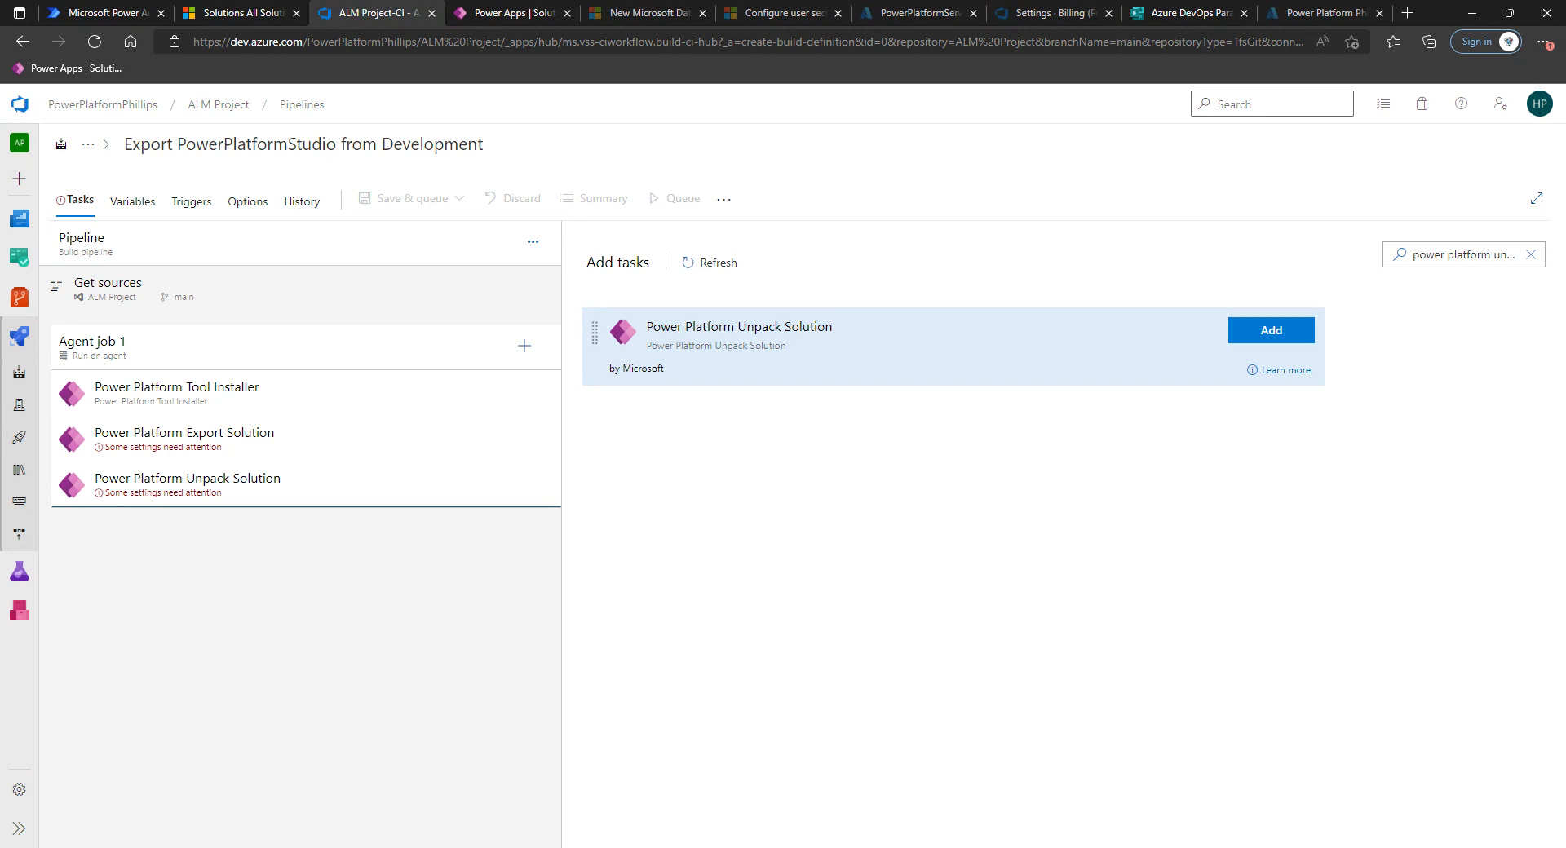
# Search for and add a PowerShell script task to the job.
pyautogui.click(1469, 255)
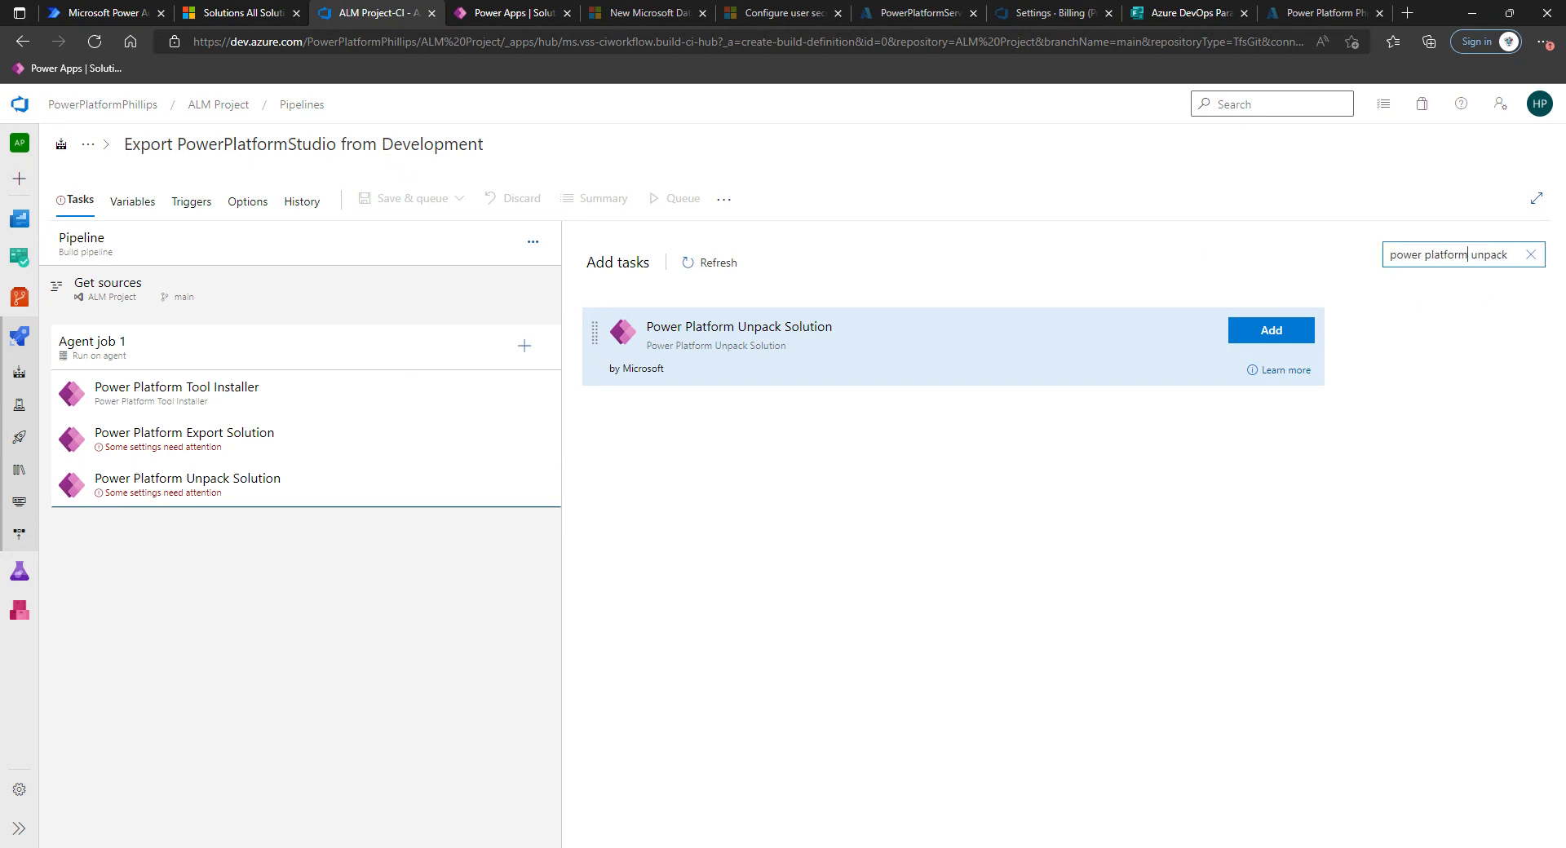
pyautogui.hotkey('ctrl', 'a')
pyautogui.press('BackSpace')
pyautogui.write('powersh')
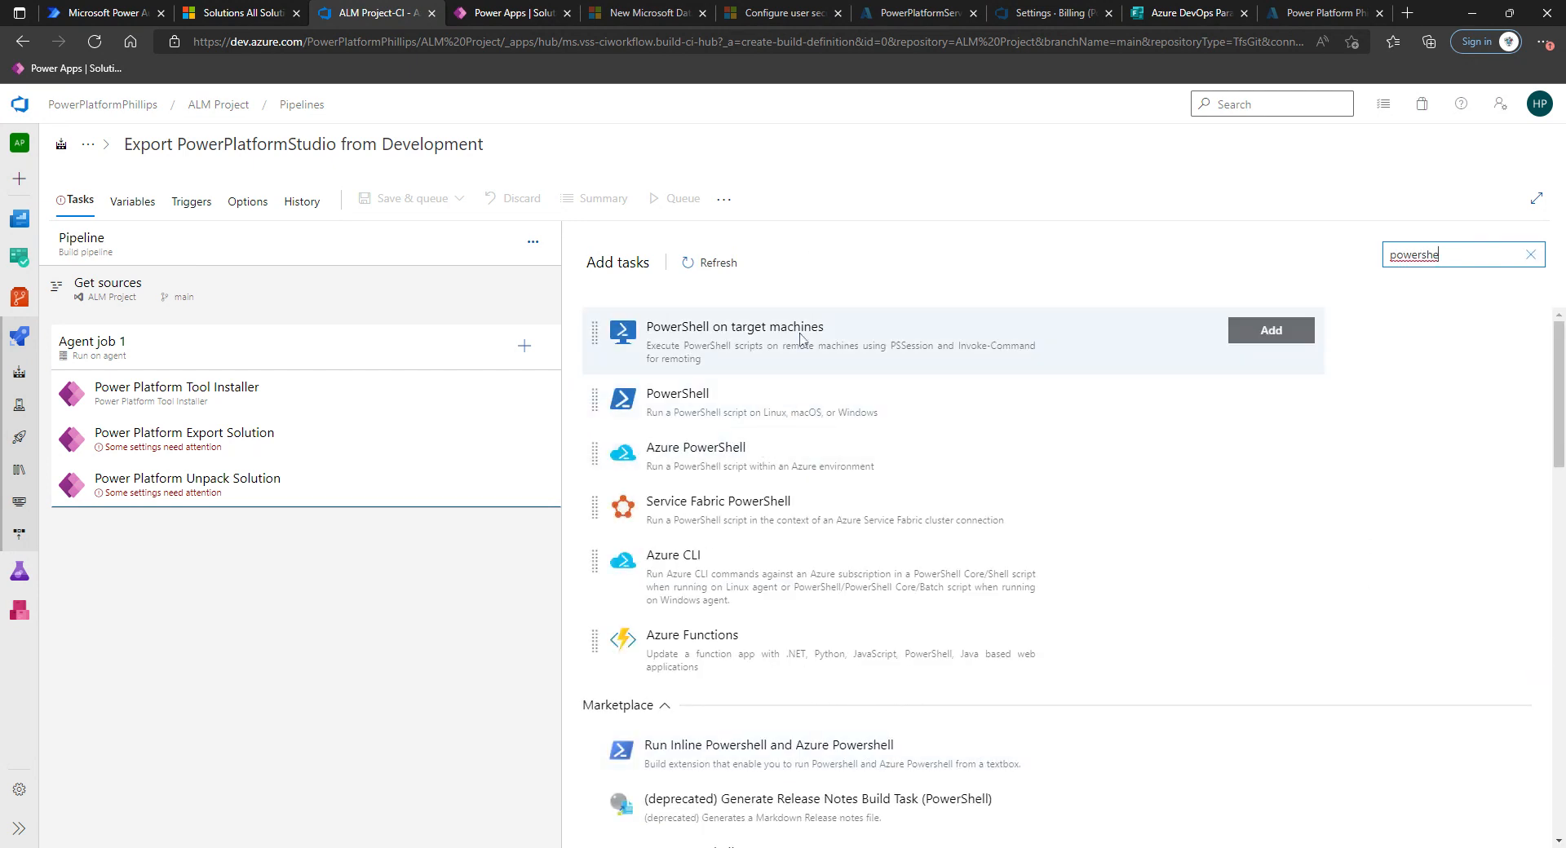
pyautogui.click(807, 403)
pyautogui.click(1272, 397)
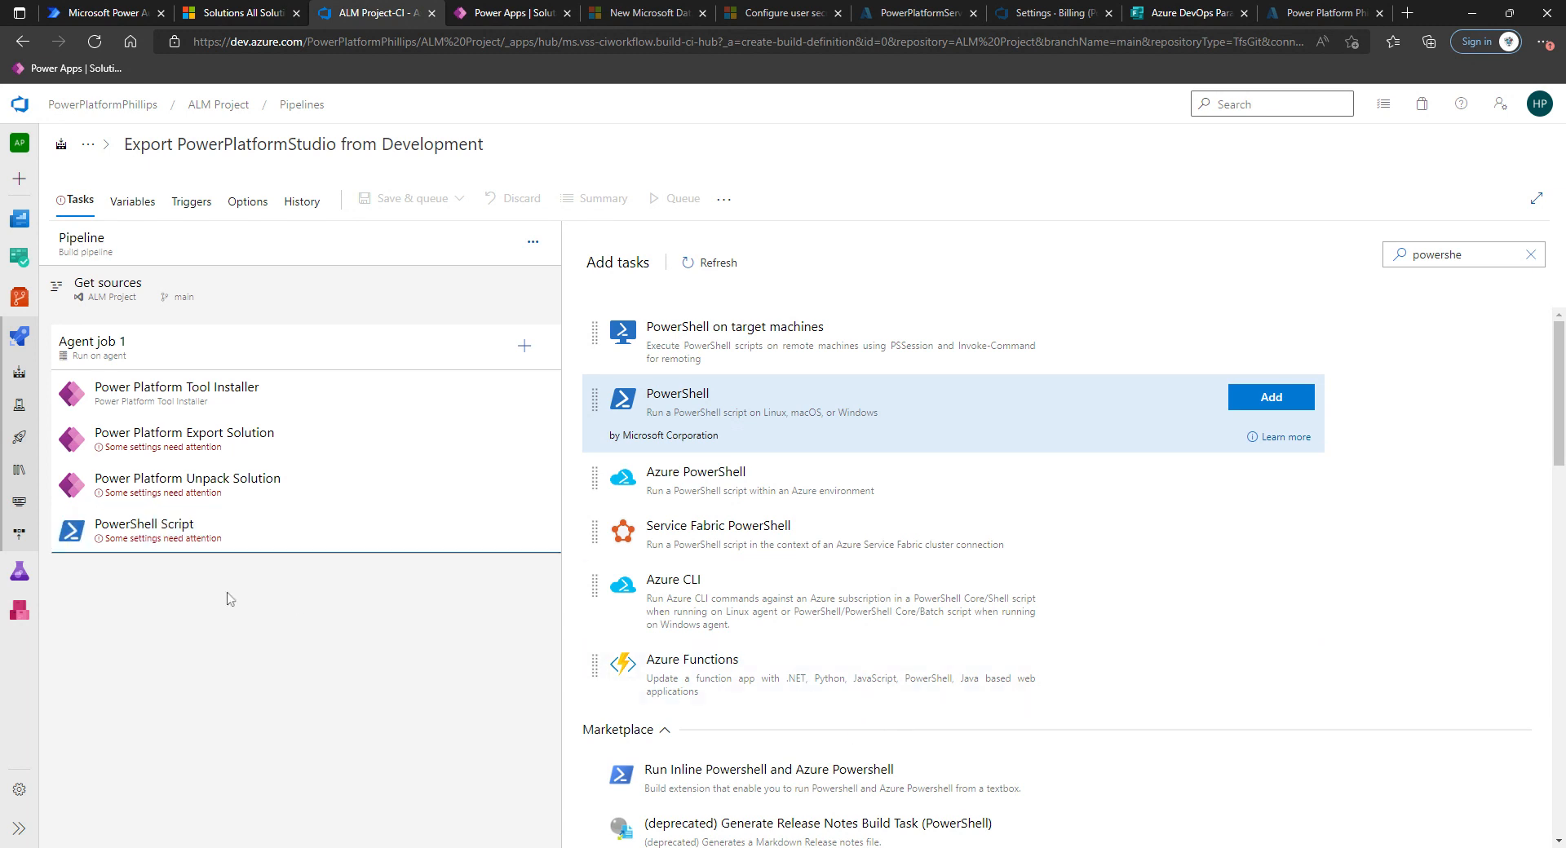
# In the Export Solution task, switch to Service Principal authentication and choose the PowerPlatformService connection.
pyautogui.click(424, 540)
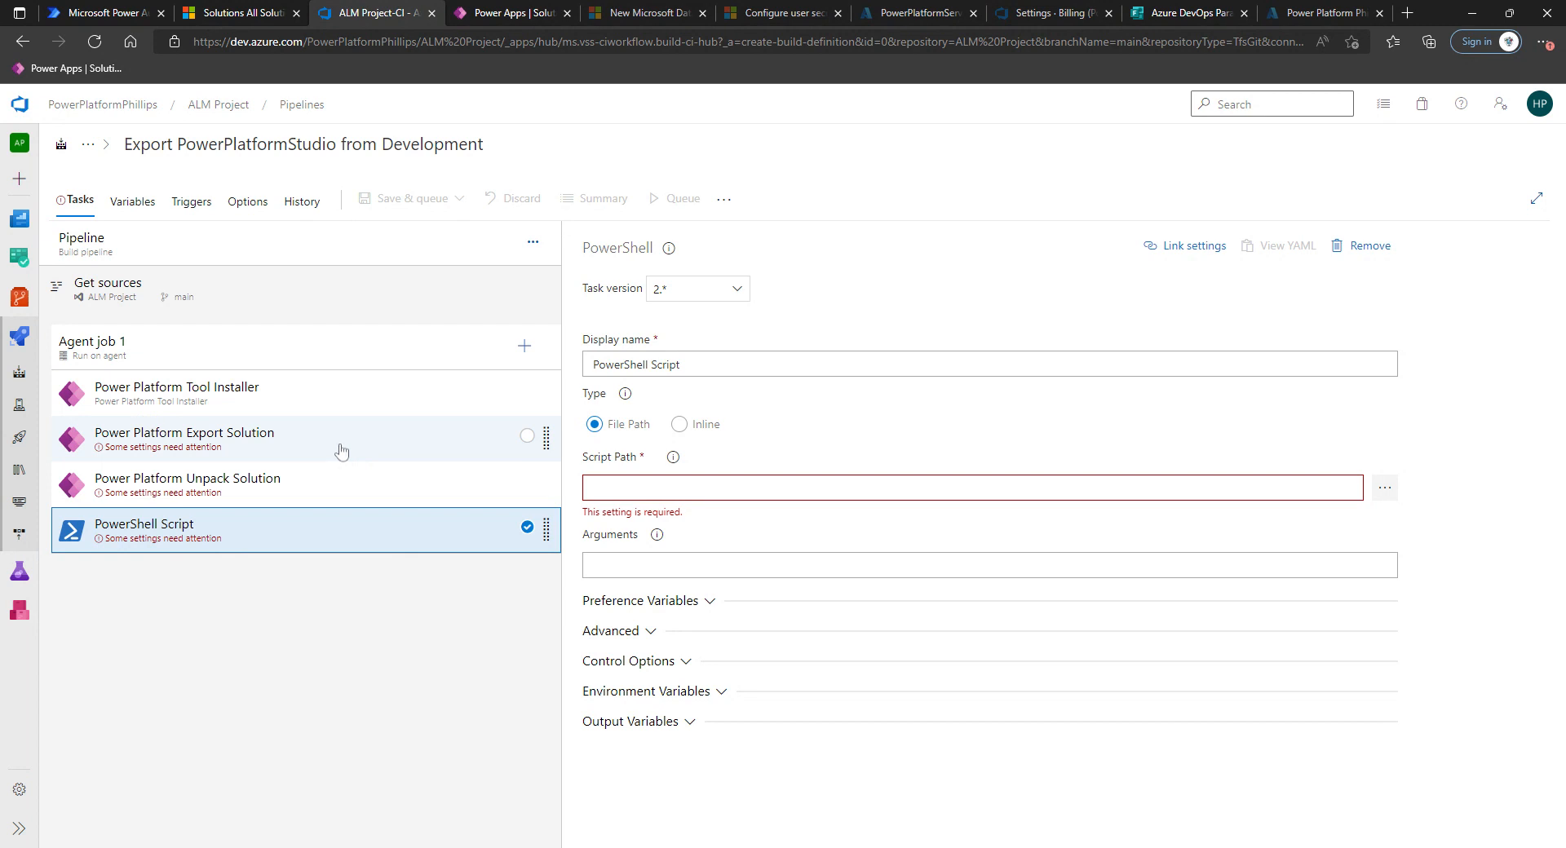
pyautogui.click(312, 455)
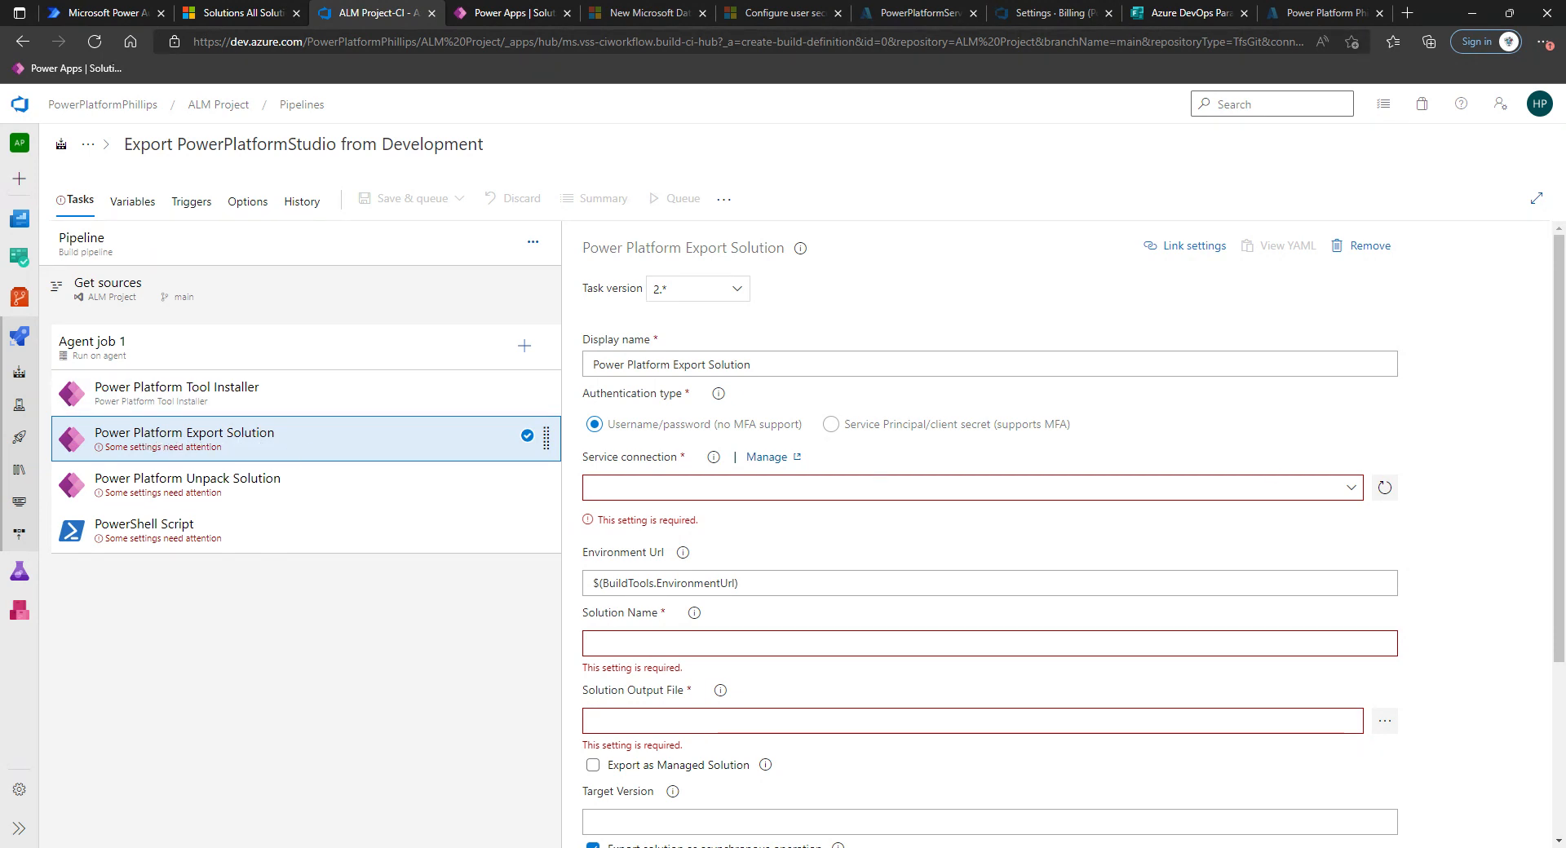
pyautogui.click(1354, 494)
pyautogui.click(1430, 504)
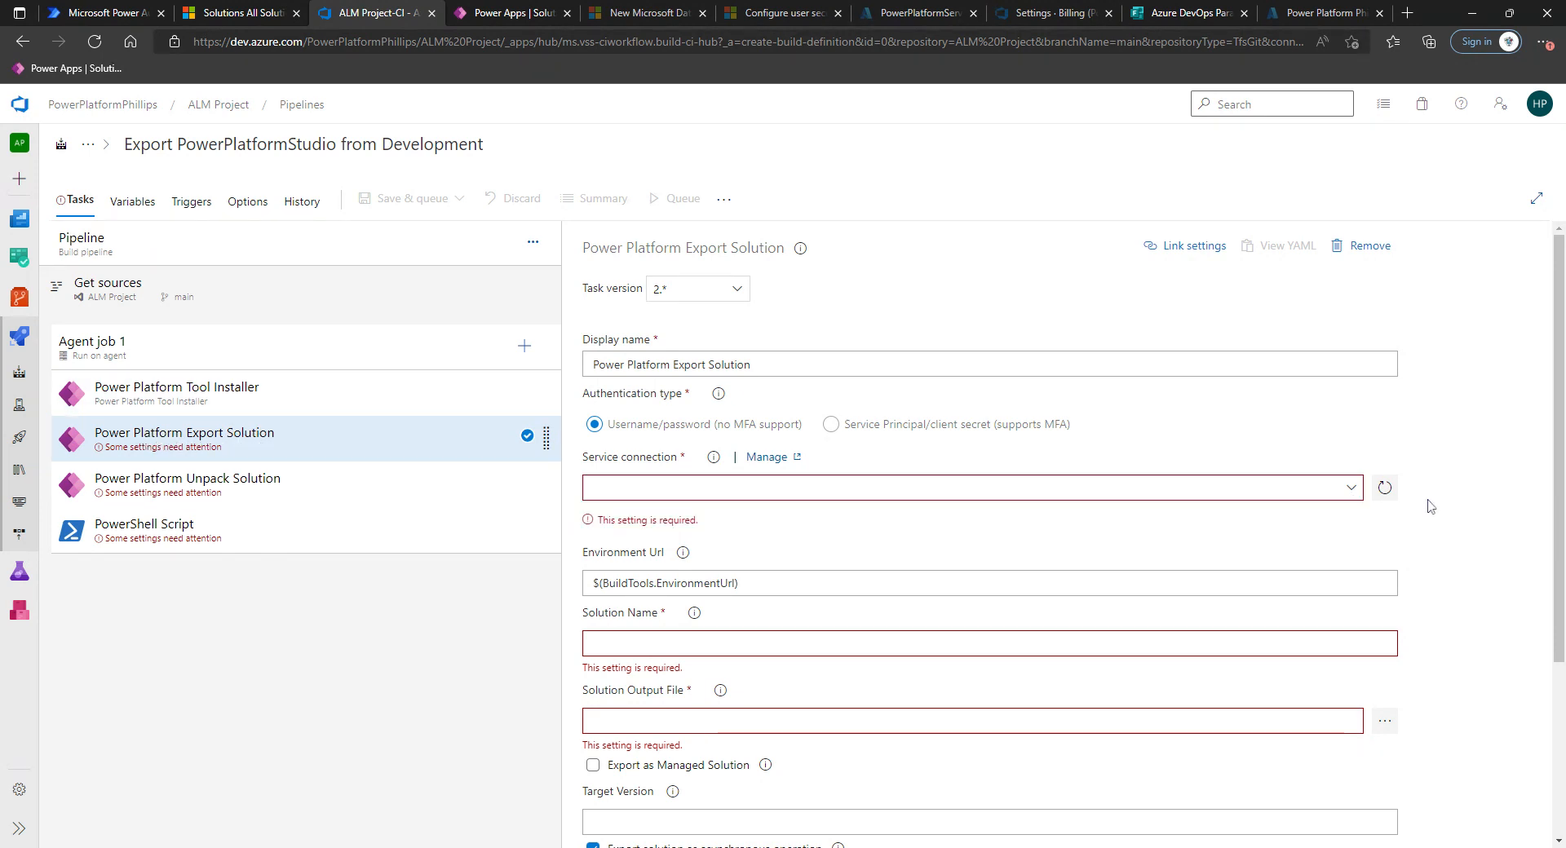
pyautogui.click(1356, 494)
pyautogui.click(1338, 483)
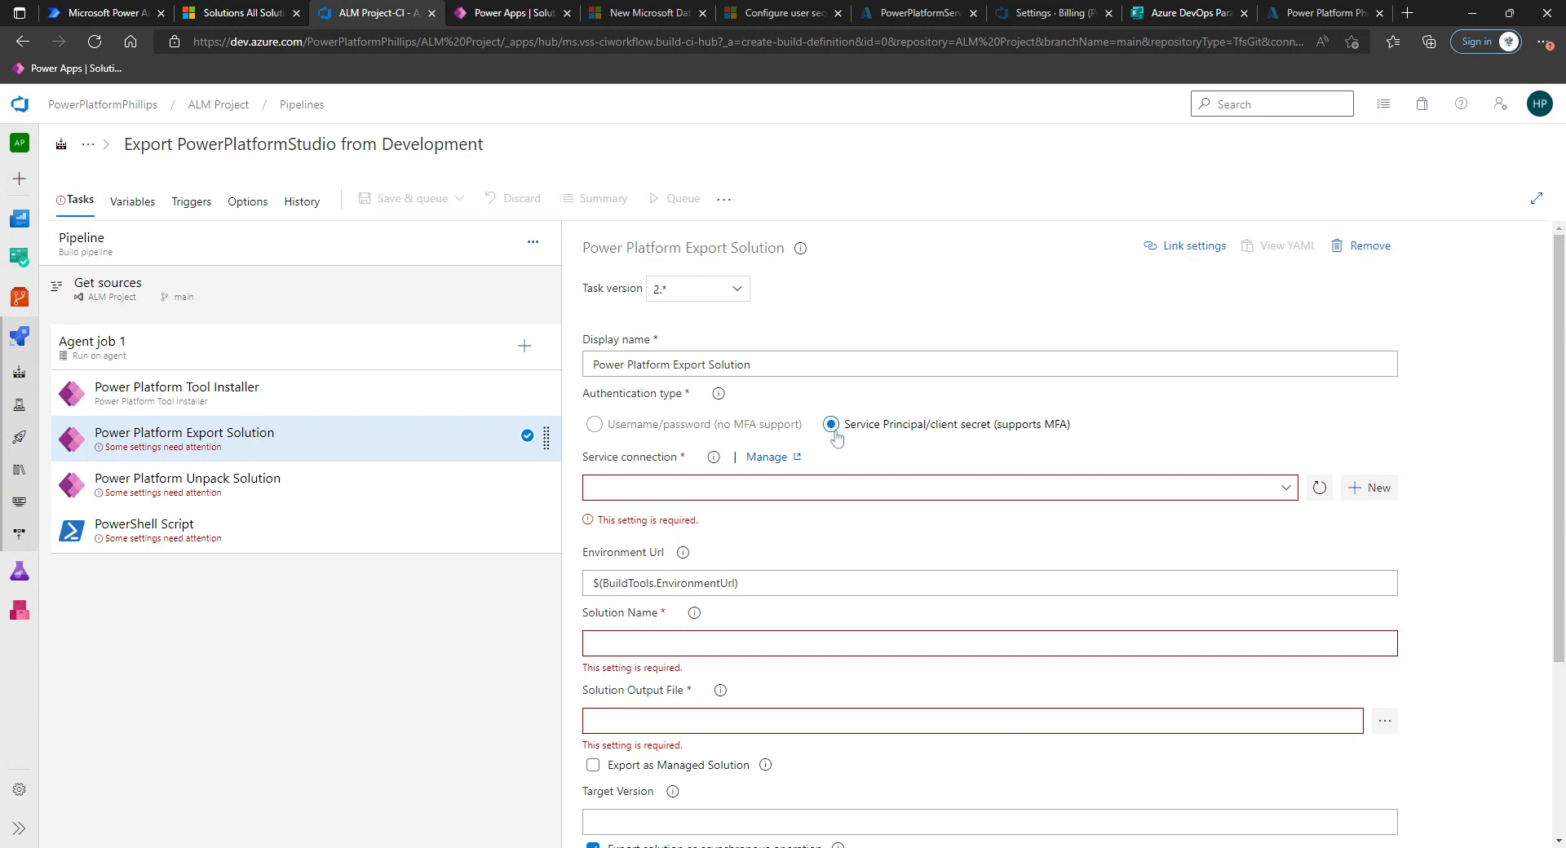
pyautogui.click(1280, 490)
pyautogui.click(665, 514)
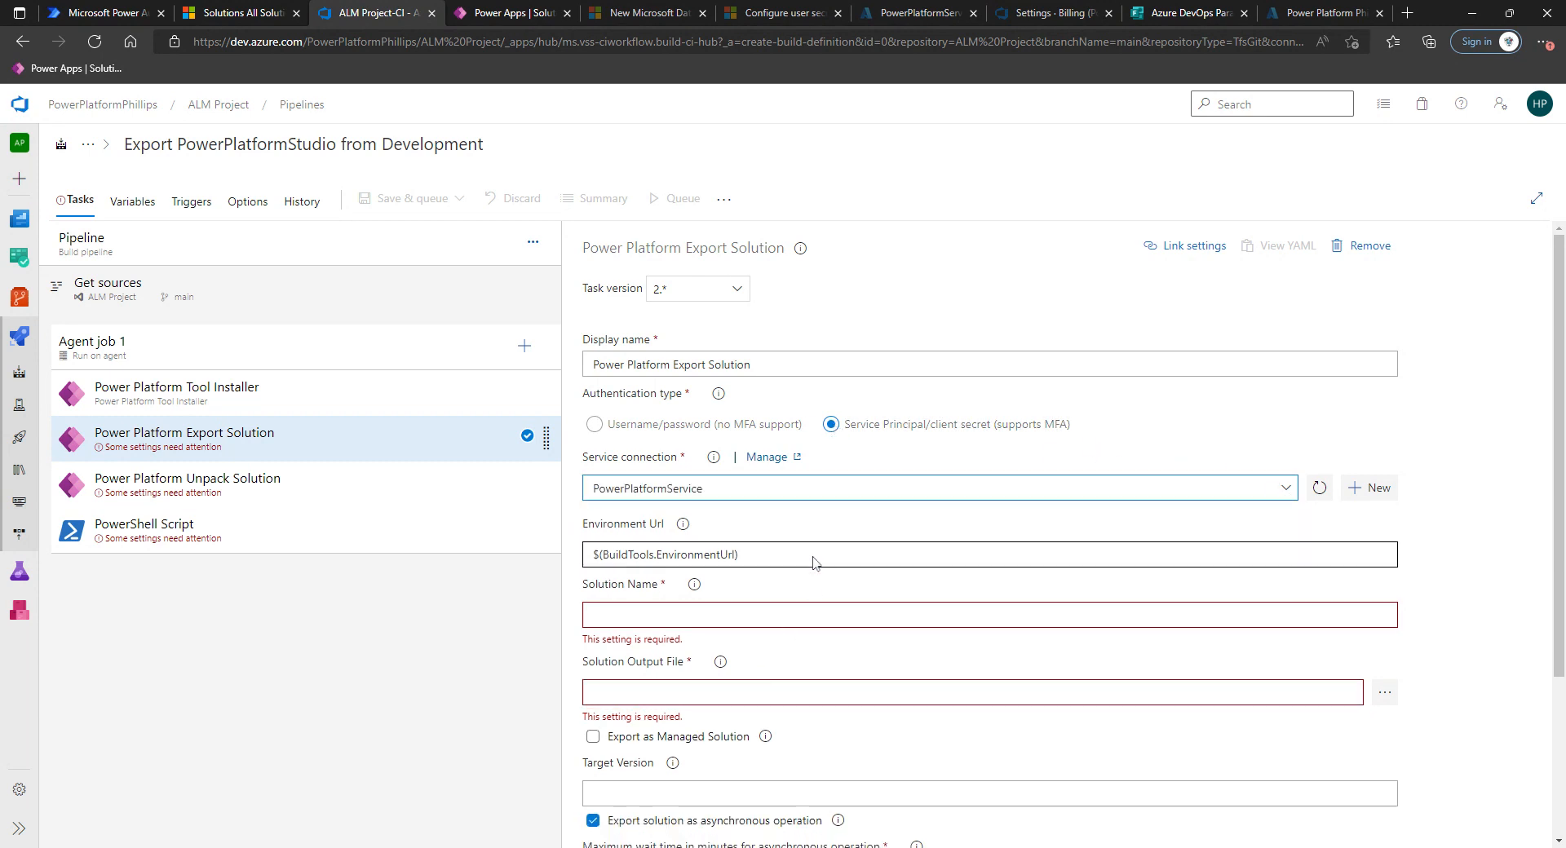
# Set the Solution Name to $(SolutionName) and the Solution Output File to $(Build.ArtifactStagingDirectory)\$(SolutionName).zip.
pyautogui.scroll(-2, 795, 555)
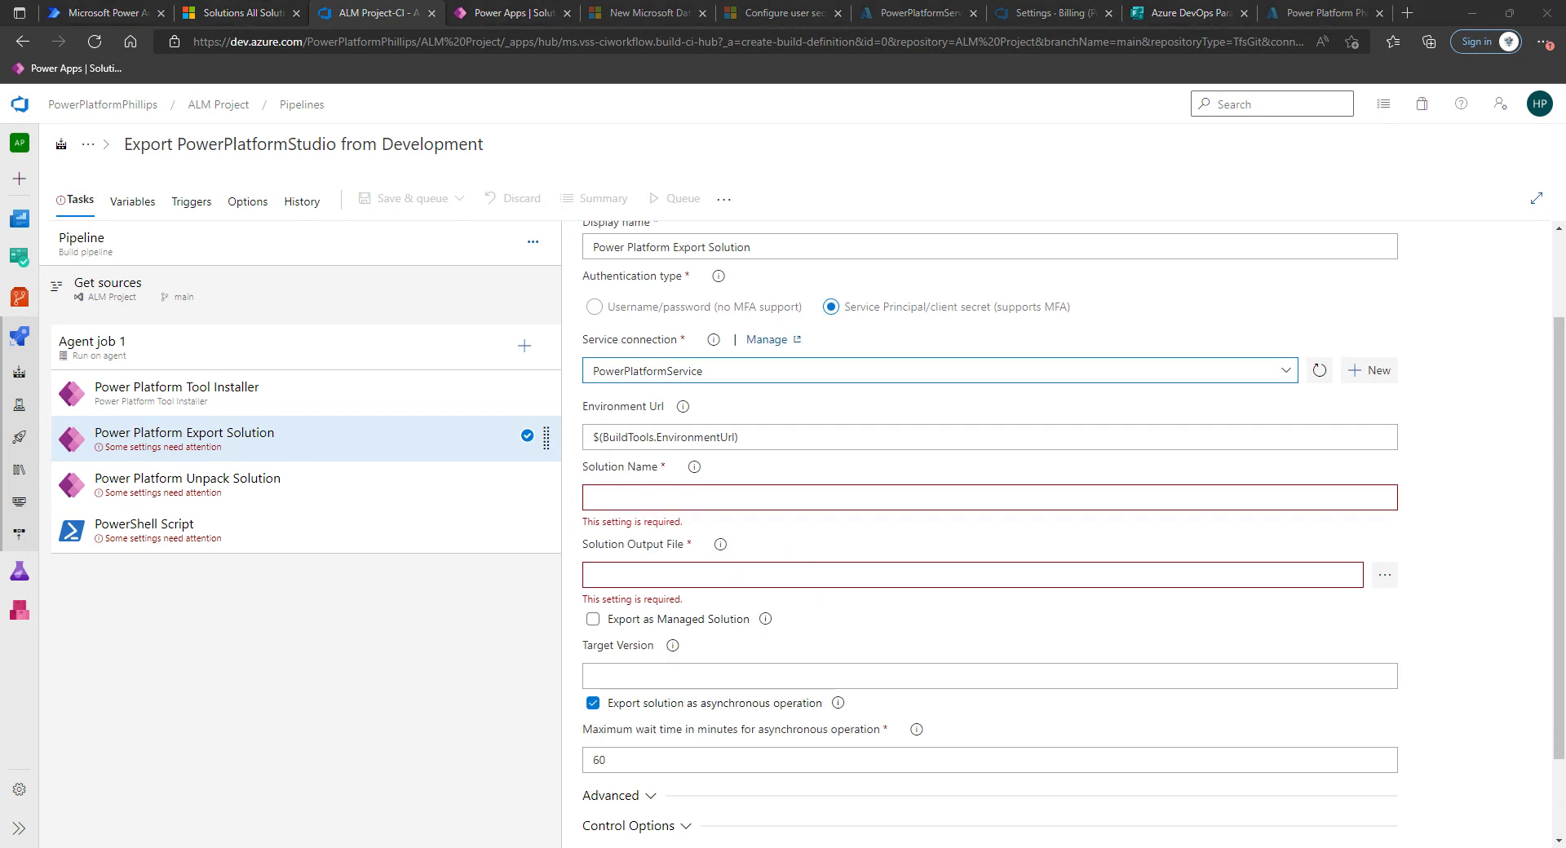
pyautogui.click(693, 498)
pyautogui.write('$(SolutionName)')
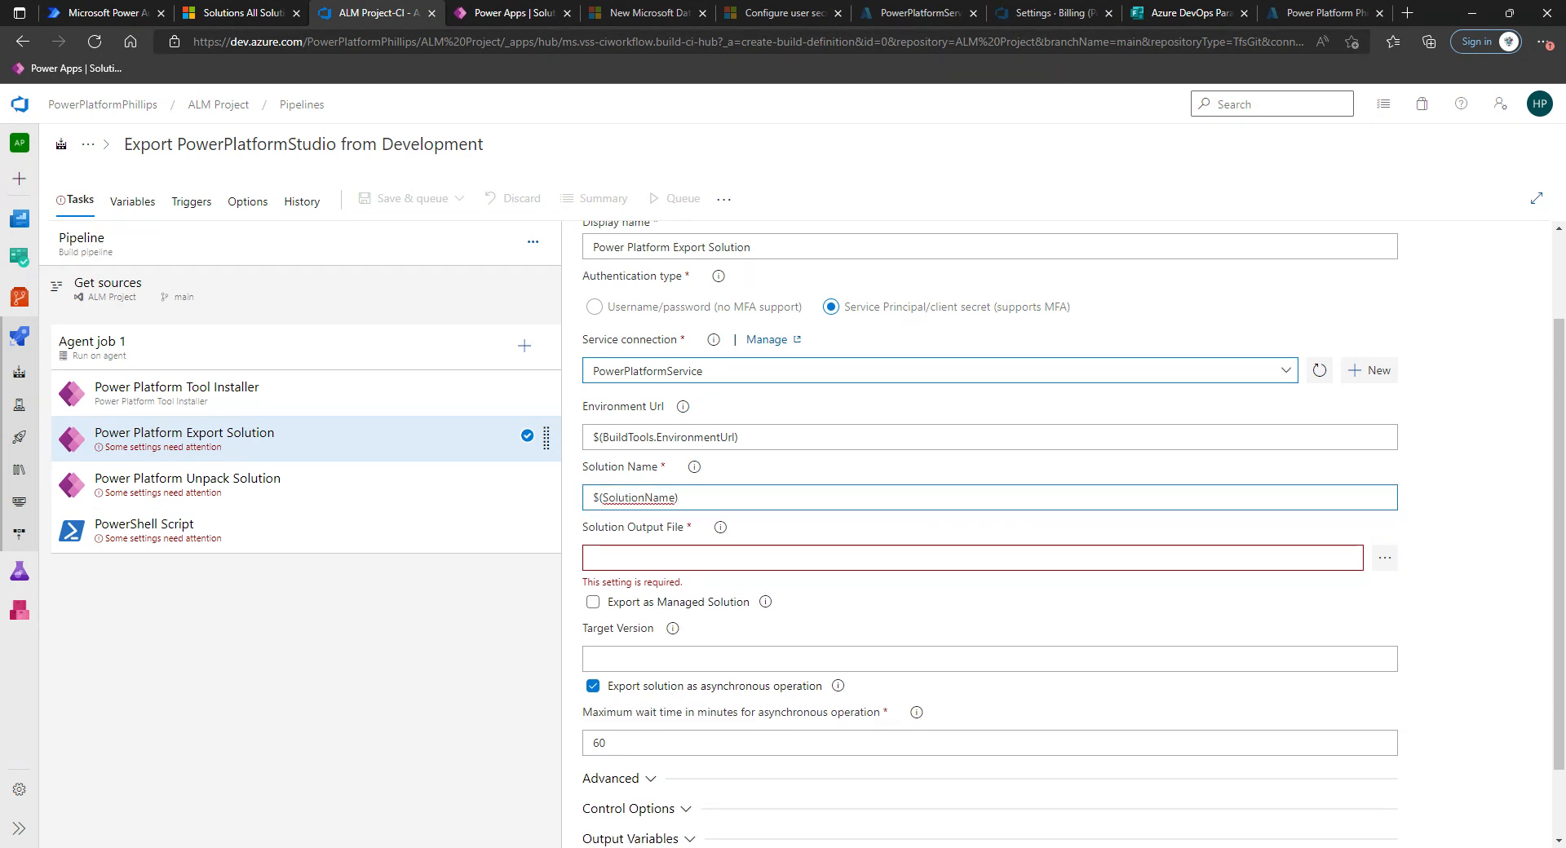
pyautogui.click(690, 556)
pyautogui.write('$(Build.ArtifactStagingDirectory)\\$(SolutionName).zip')
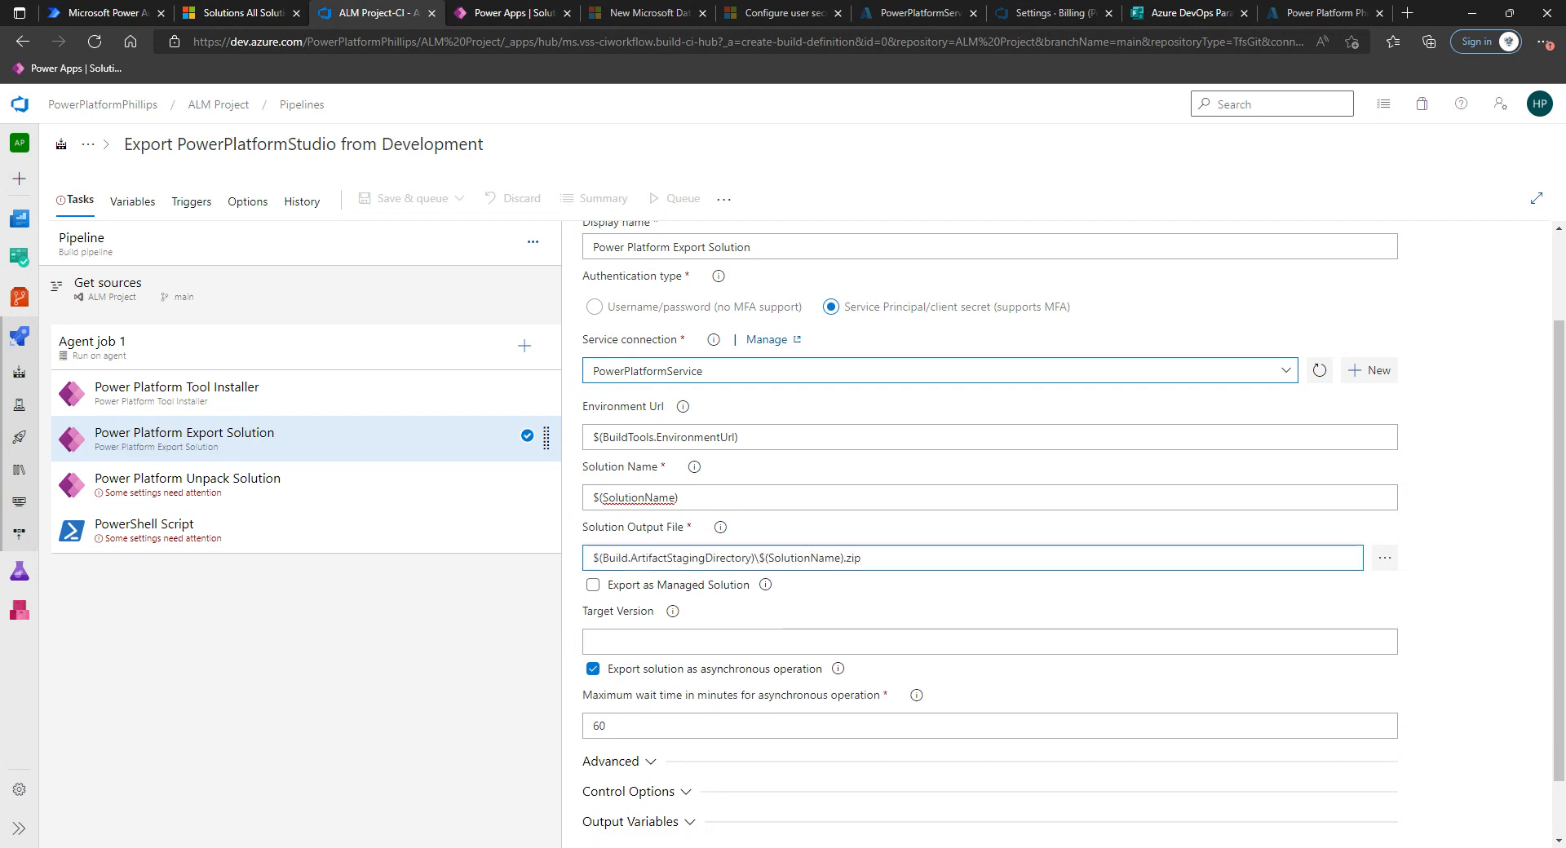
# Examine the output file path variables and the Export task's Advanced and Control Options sections.
pyautogui.moveTo(755, 559); pyautogui.dragTo(566, 561)
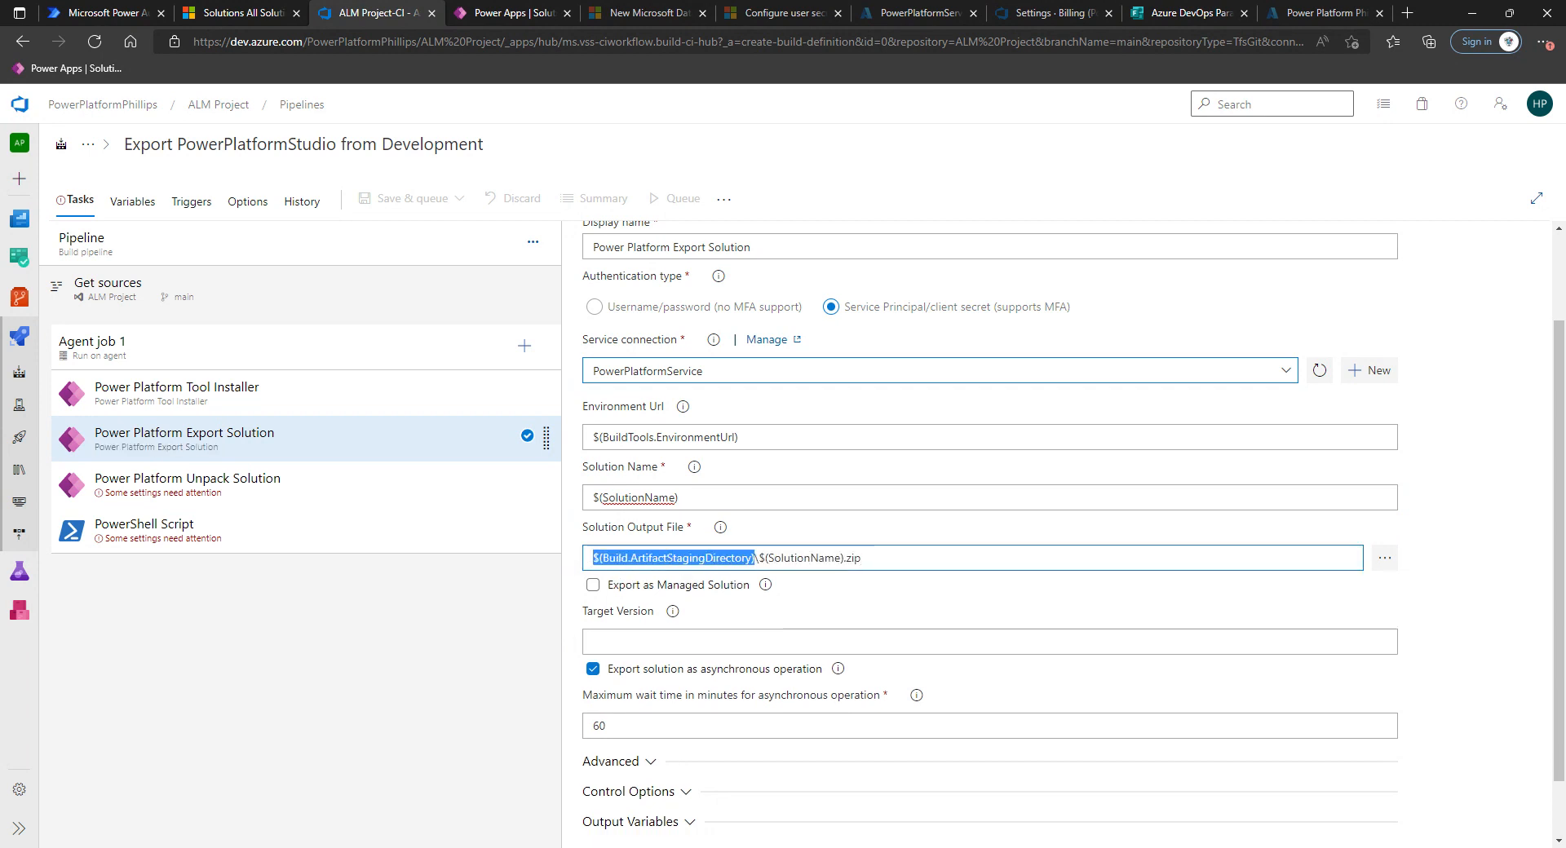
pyautogui.click(798, 576)
pyautogui.click(789, 558)
pyautogui.moveTo(758, 558); pyautogui.dragTo(844, 558)
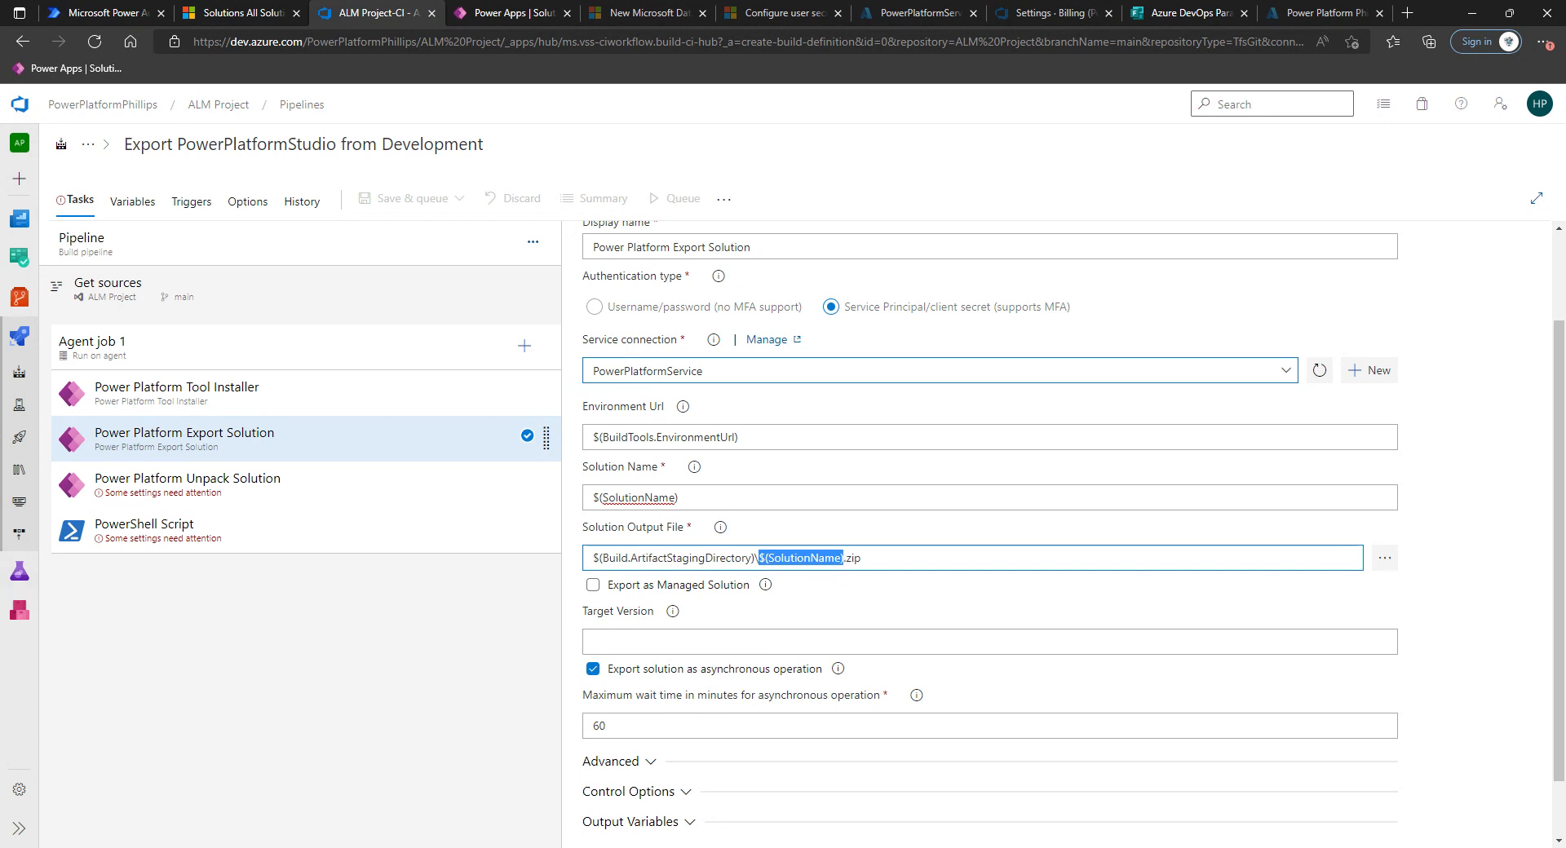
pyautogui.click(963, 614)
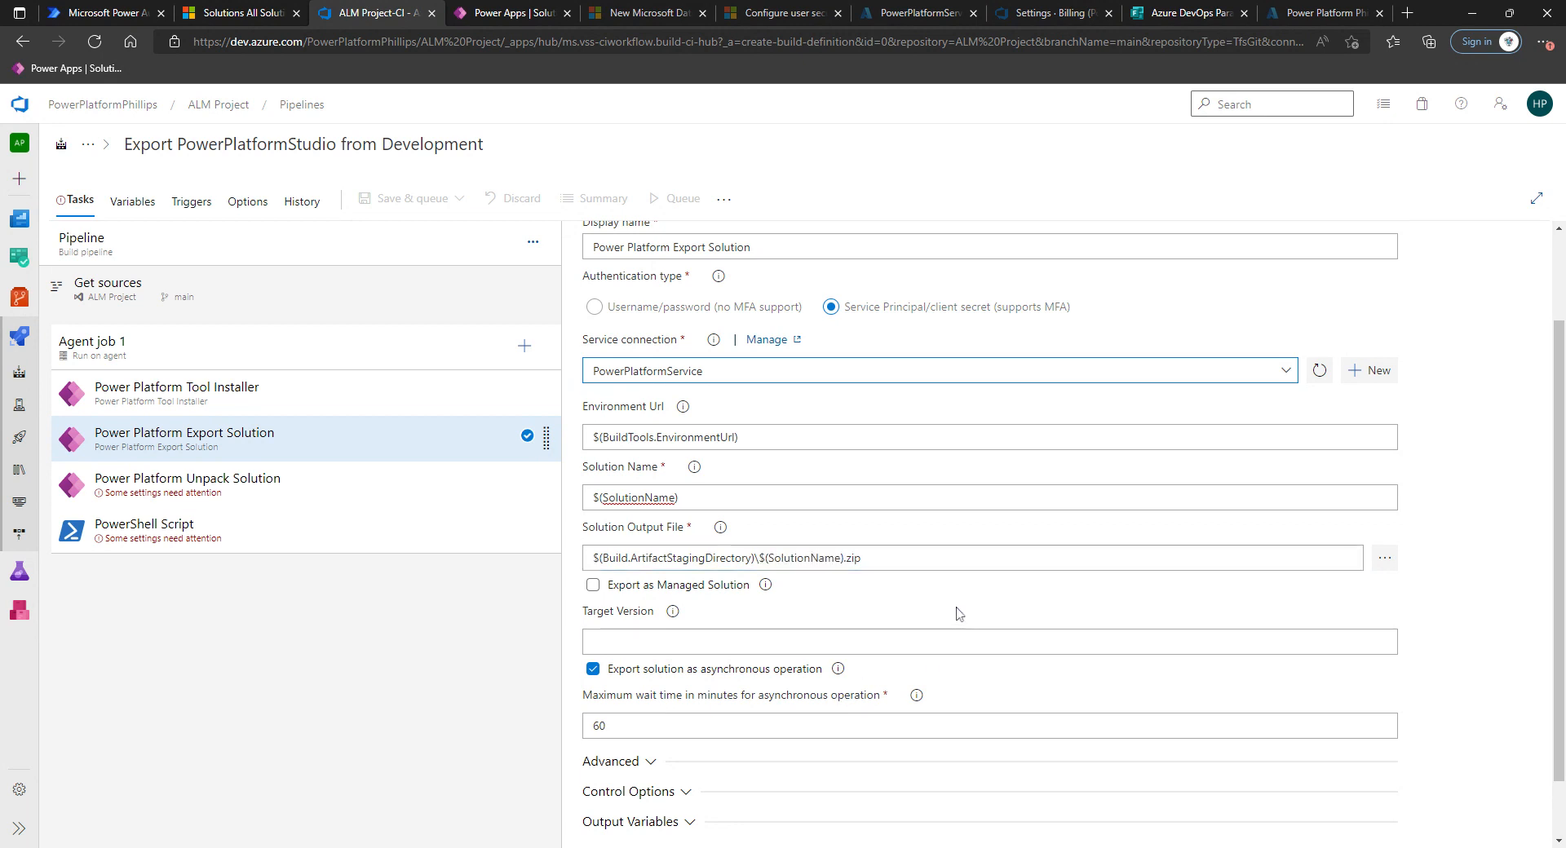
pyautogui.scroll(-1, 962, 620)
pyautogui.click(640, 690)
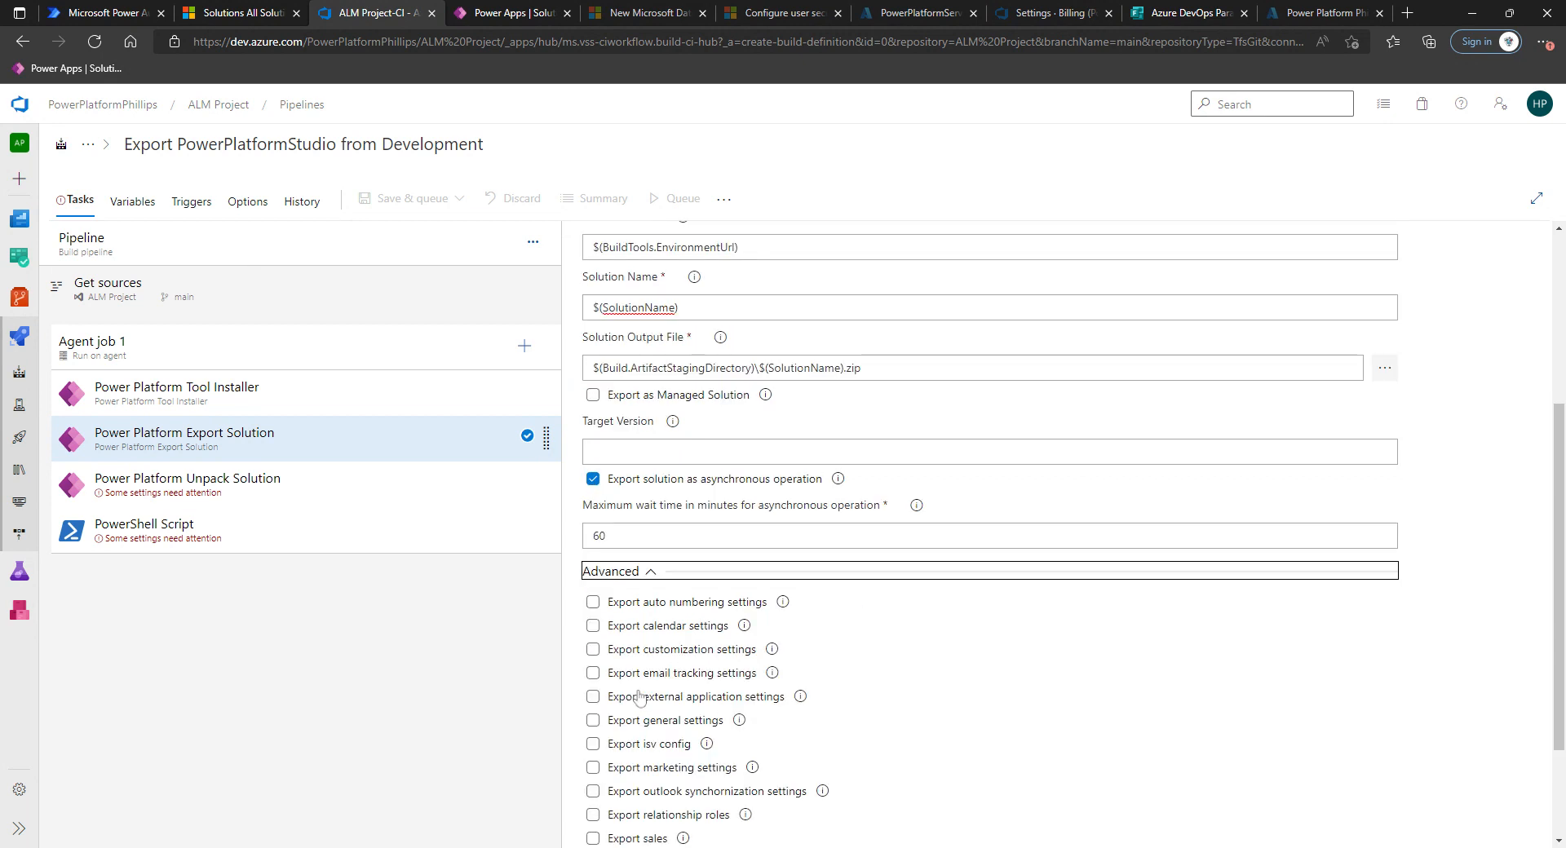
pyautogui.click(637, 571)
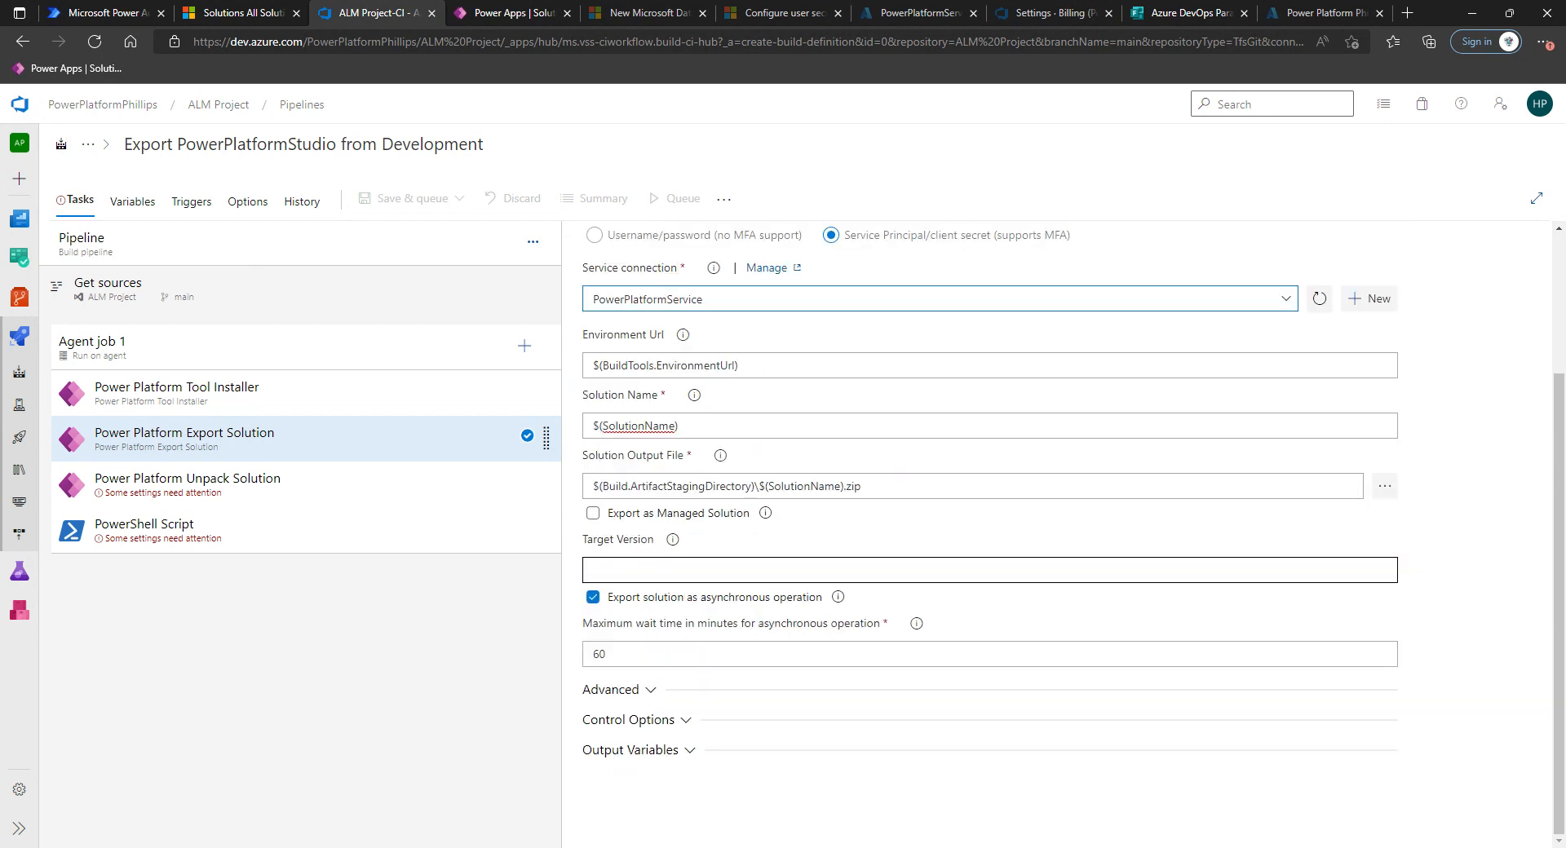
pyautogui.click(648, 725)
pyautogui.click(637, 576)
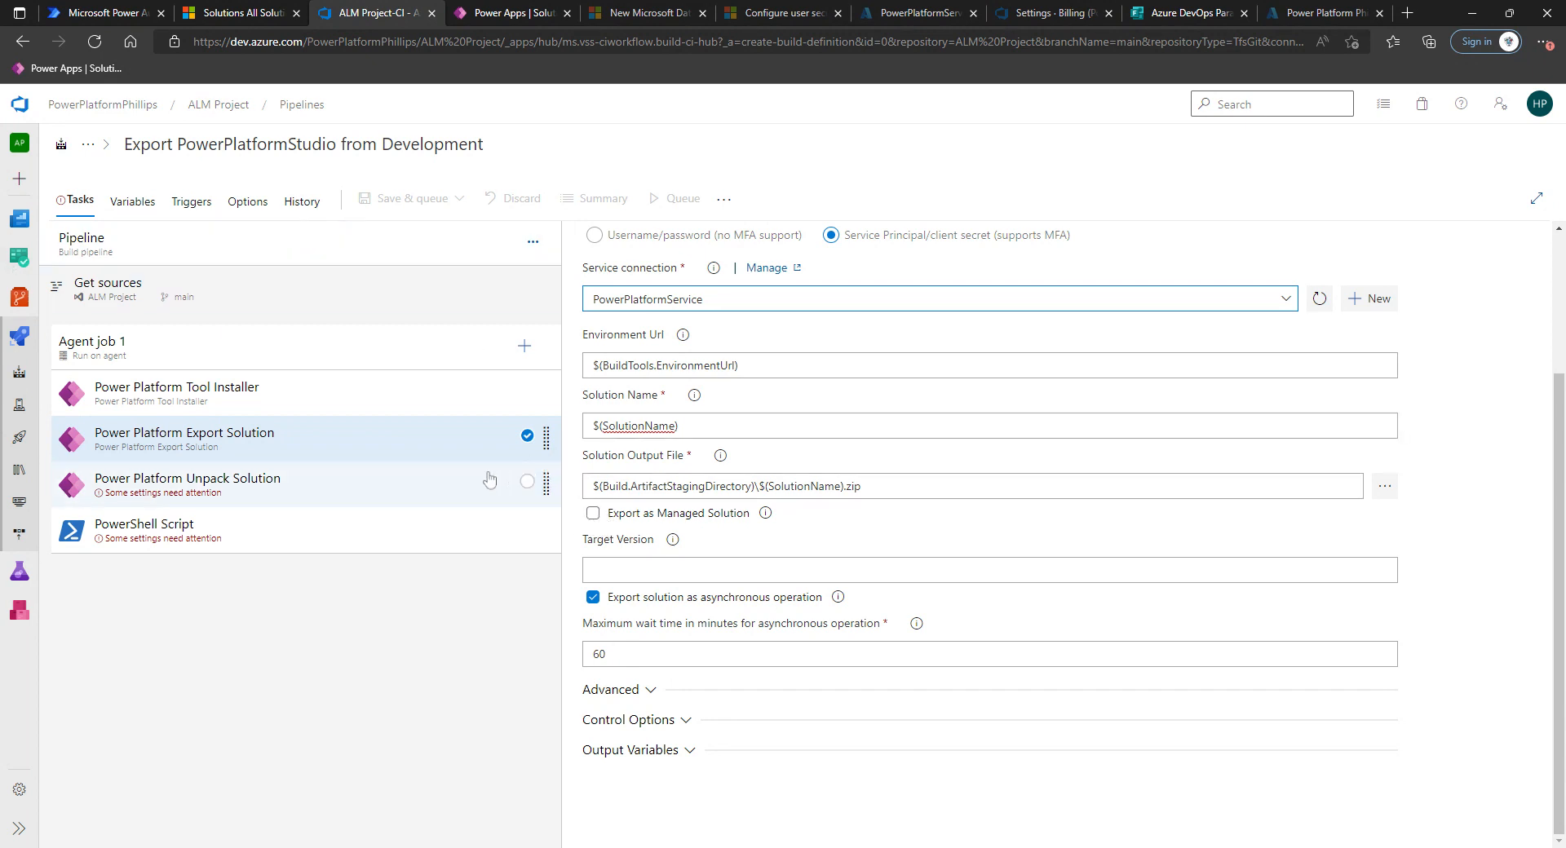
# Open the Unpack Solution task and set its Solution Input File to $(Build.ArtifactStagingDirectory)\$(SolutionName).zip.
pyautogui.scroll(2, 754, 444)
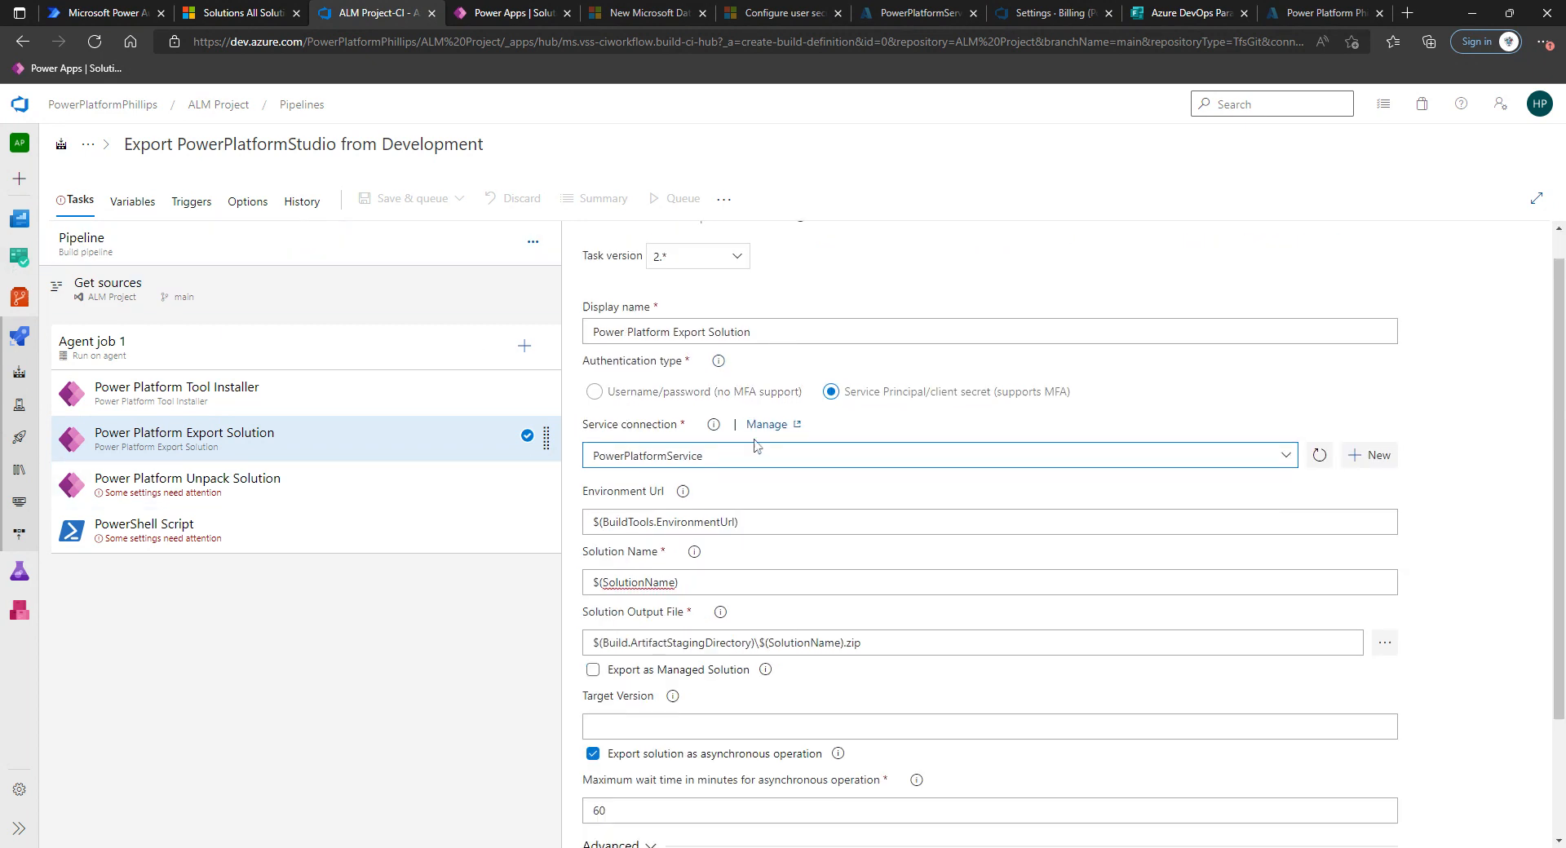
pyautogui.scroll(-2, 754, 445)
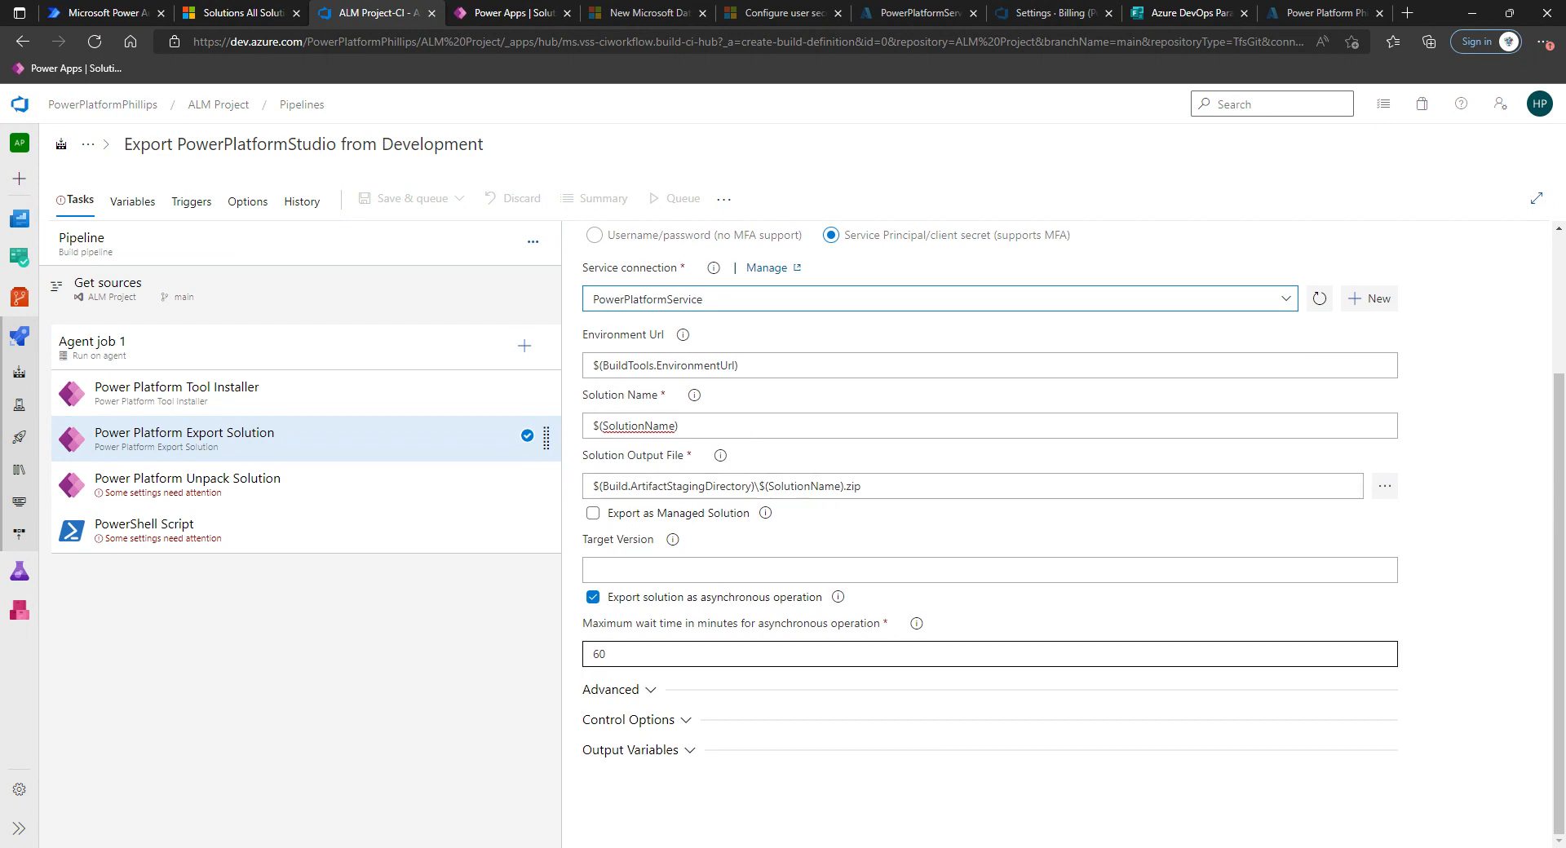
pyautogui.click(292, 488)
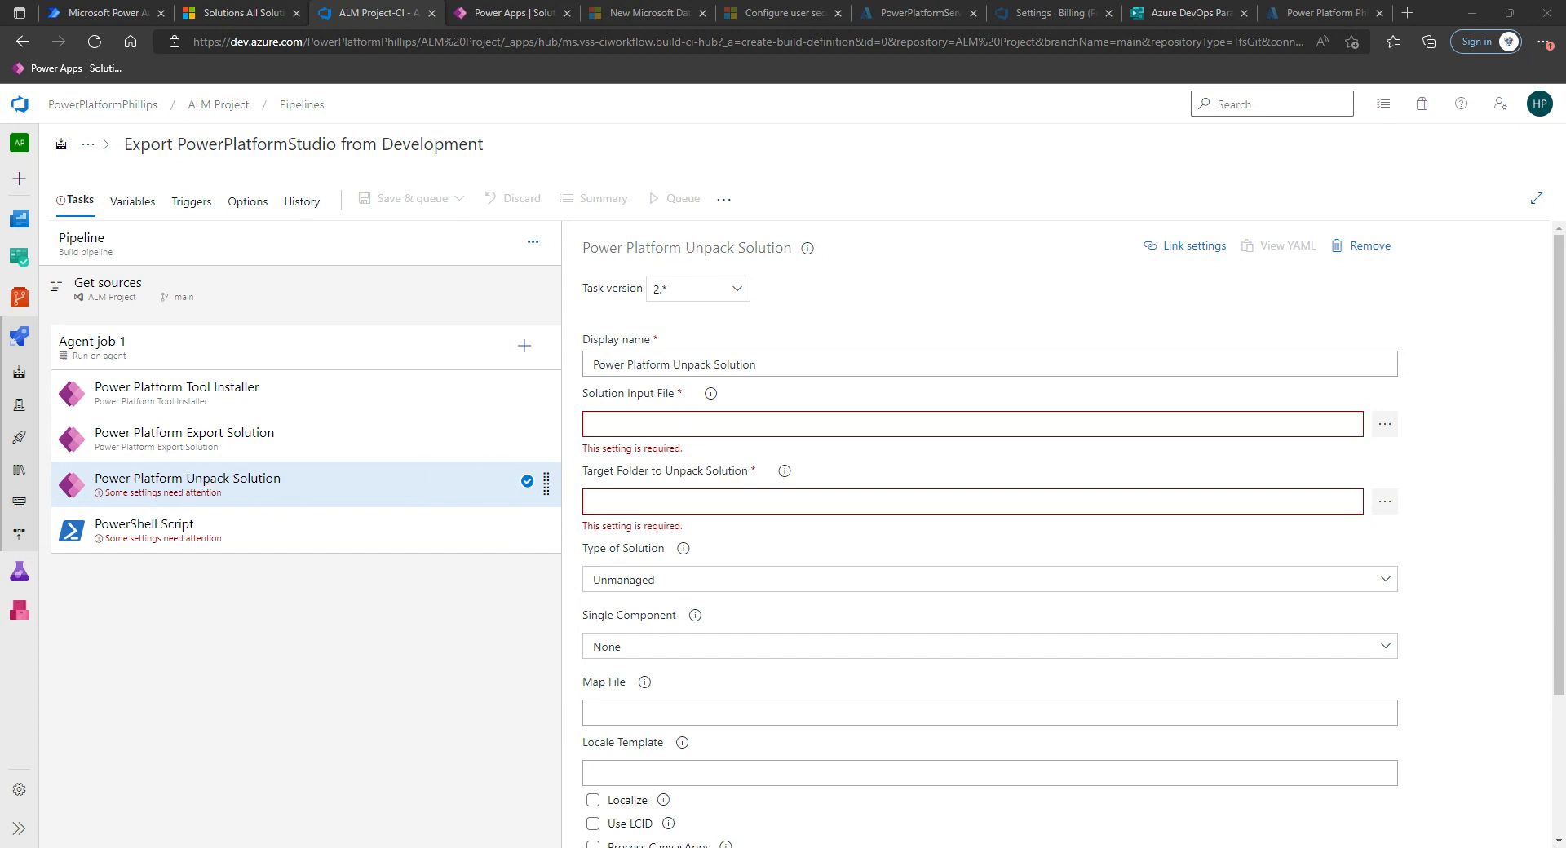
pyautogui.click(594, 425)
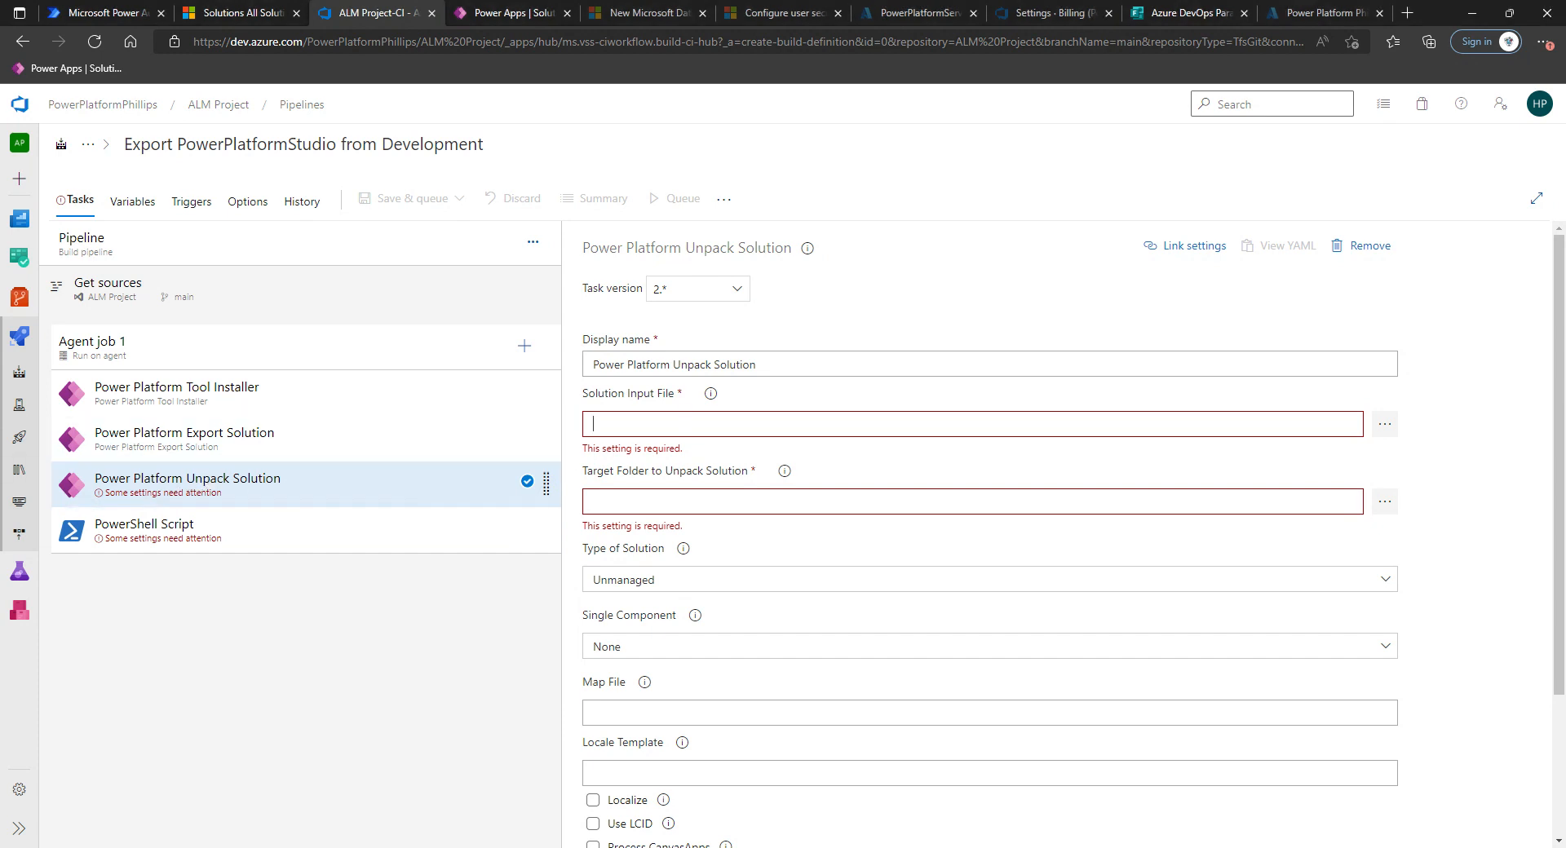
pyautogui.write('$(Build.ArtifactStagingDirectory)\\$(SolutionName).zip')
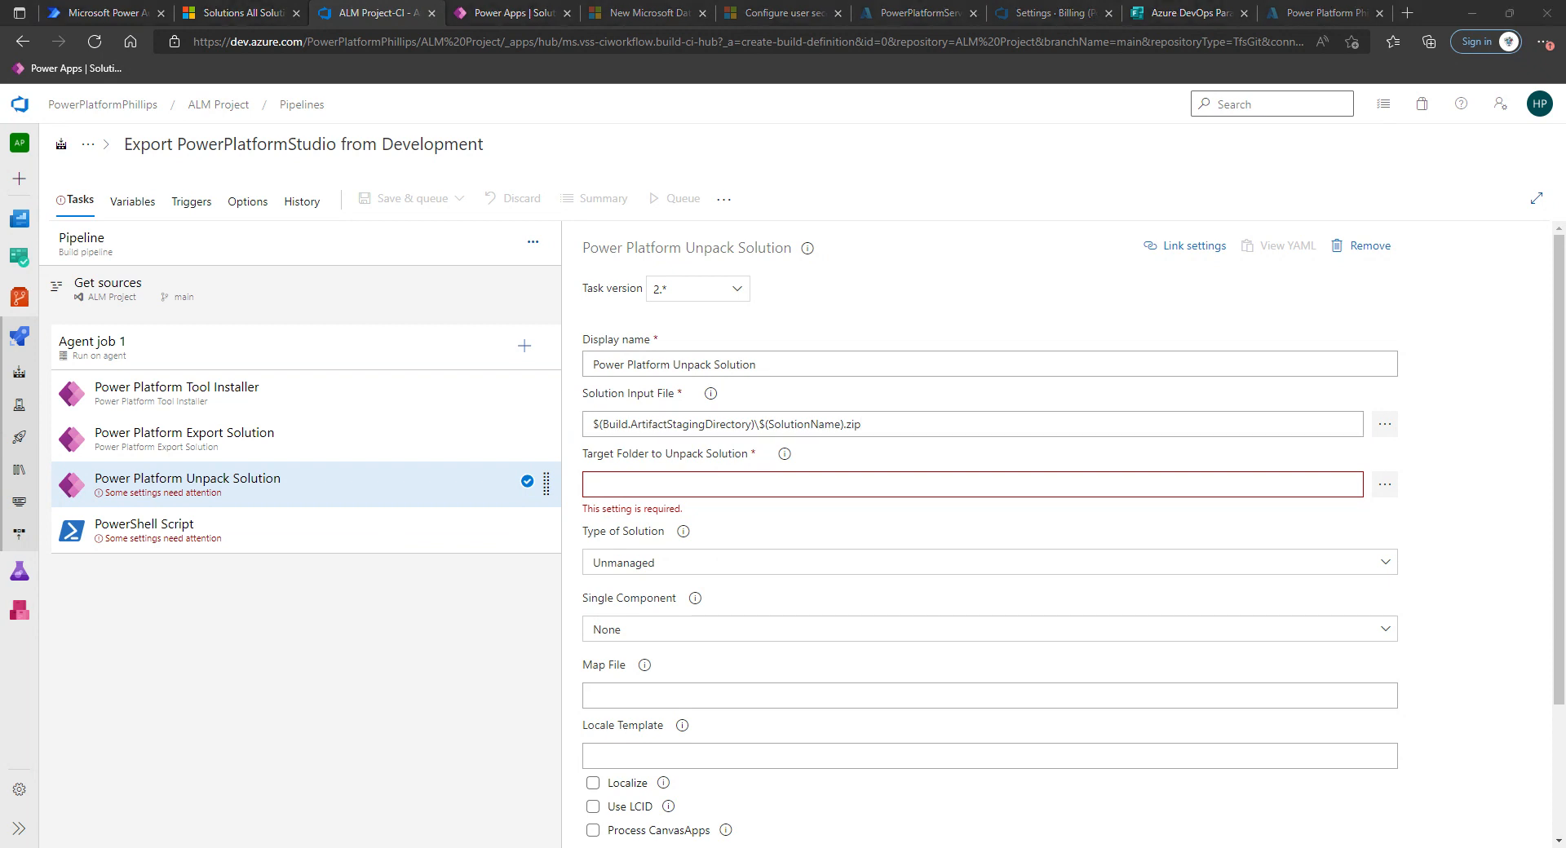
# Set the Target Folder to Unpack Solution to $(Build.SourcesDirectory)\$(SolutionName).
pyautogui.click(632, 485)
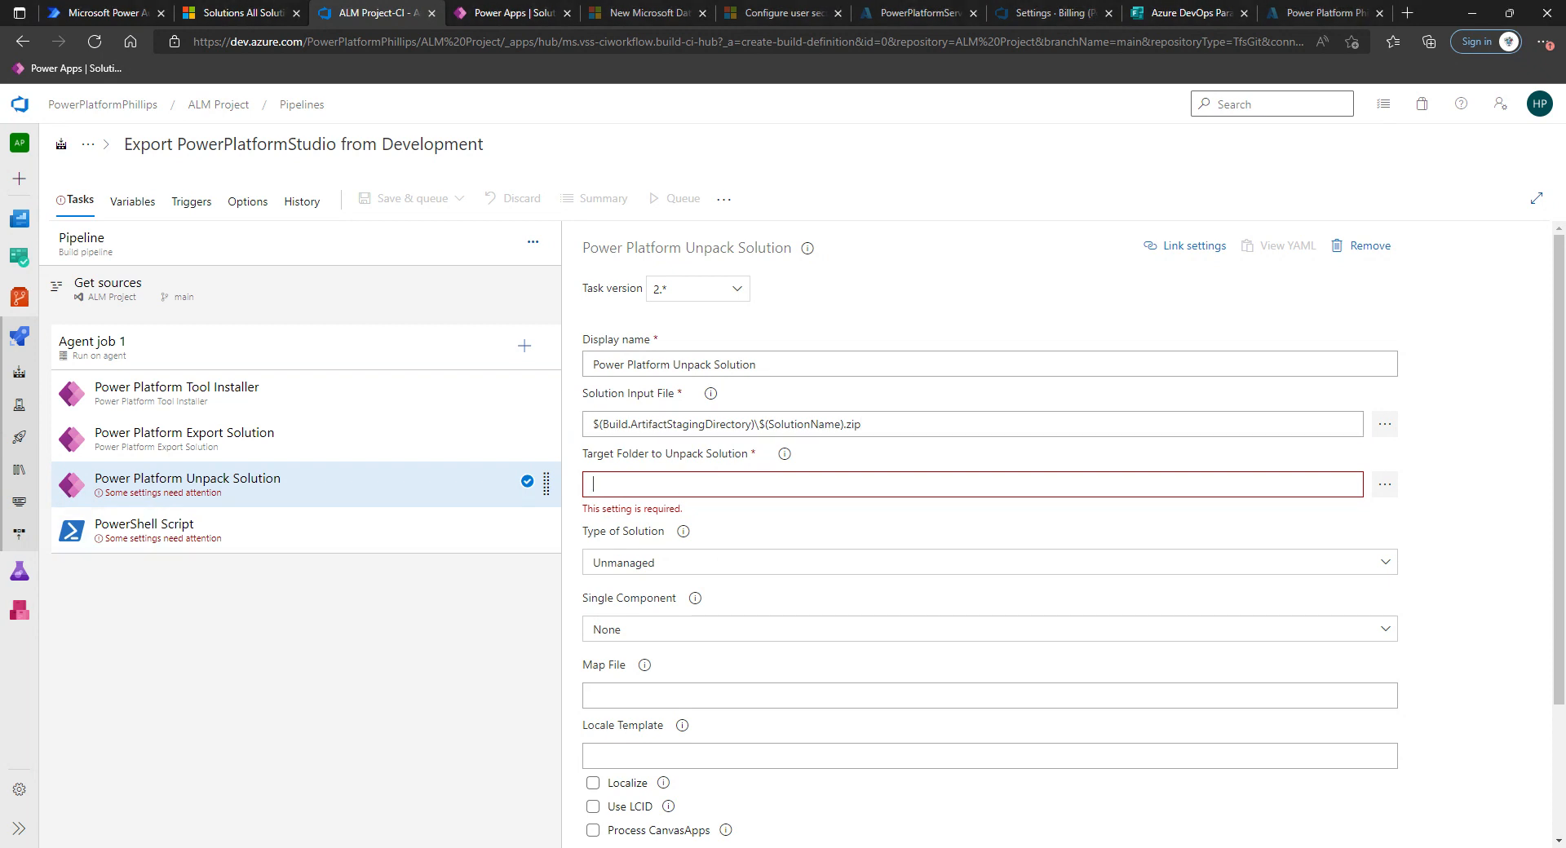
pyautogui.write('$(Build.SourcesDirectory)\\$(SolutionName)')
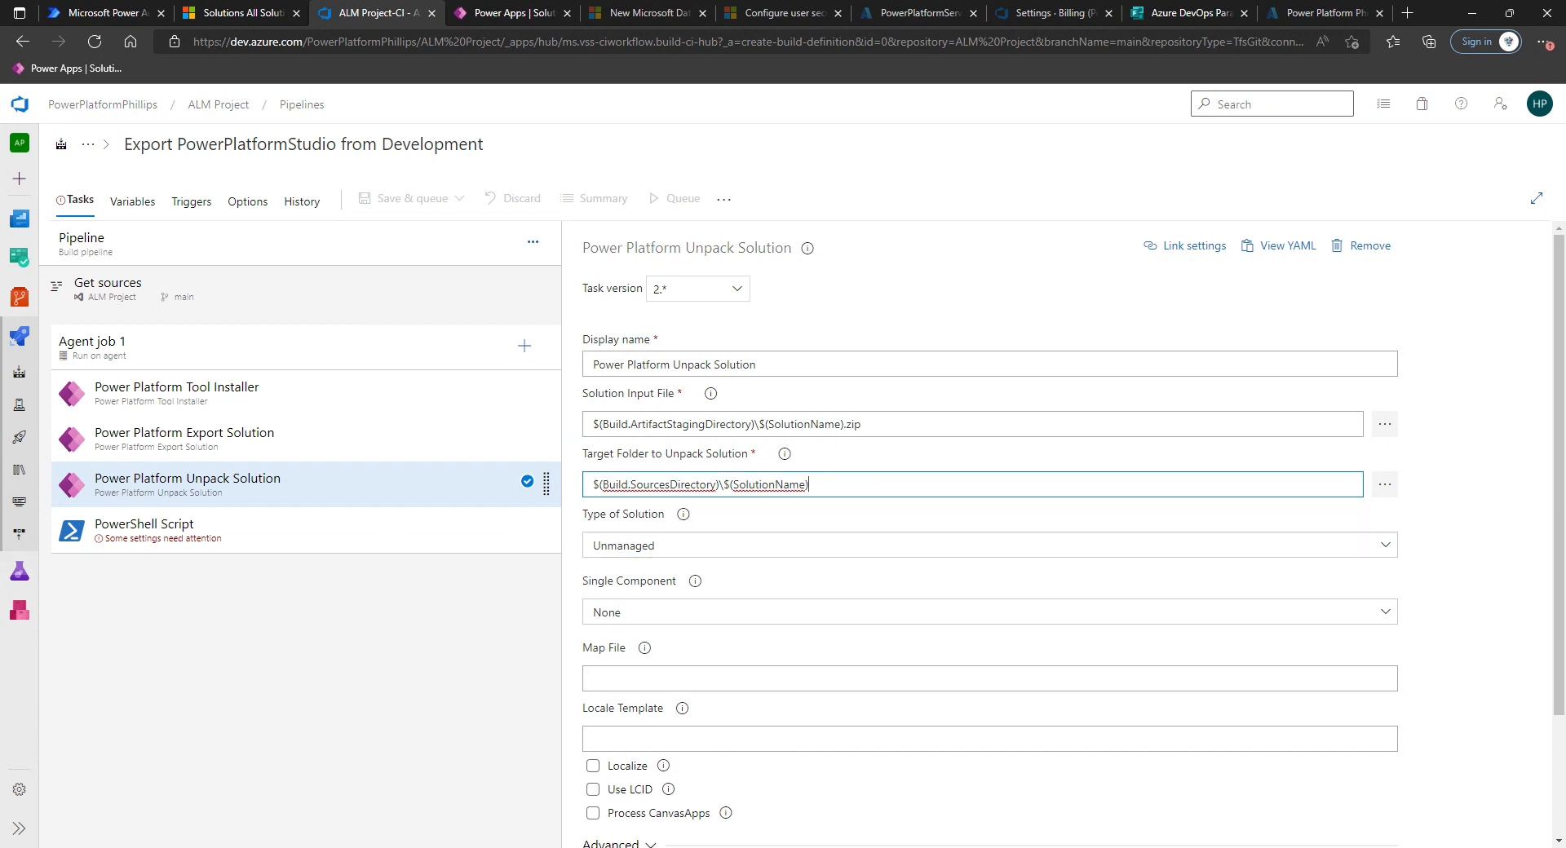
pyautogui.scroll(-2, 683, 598)
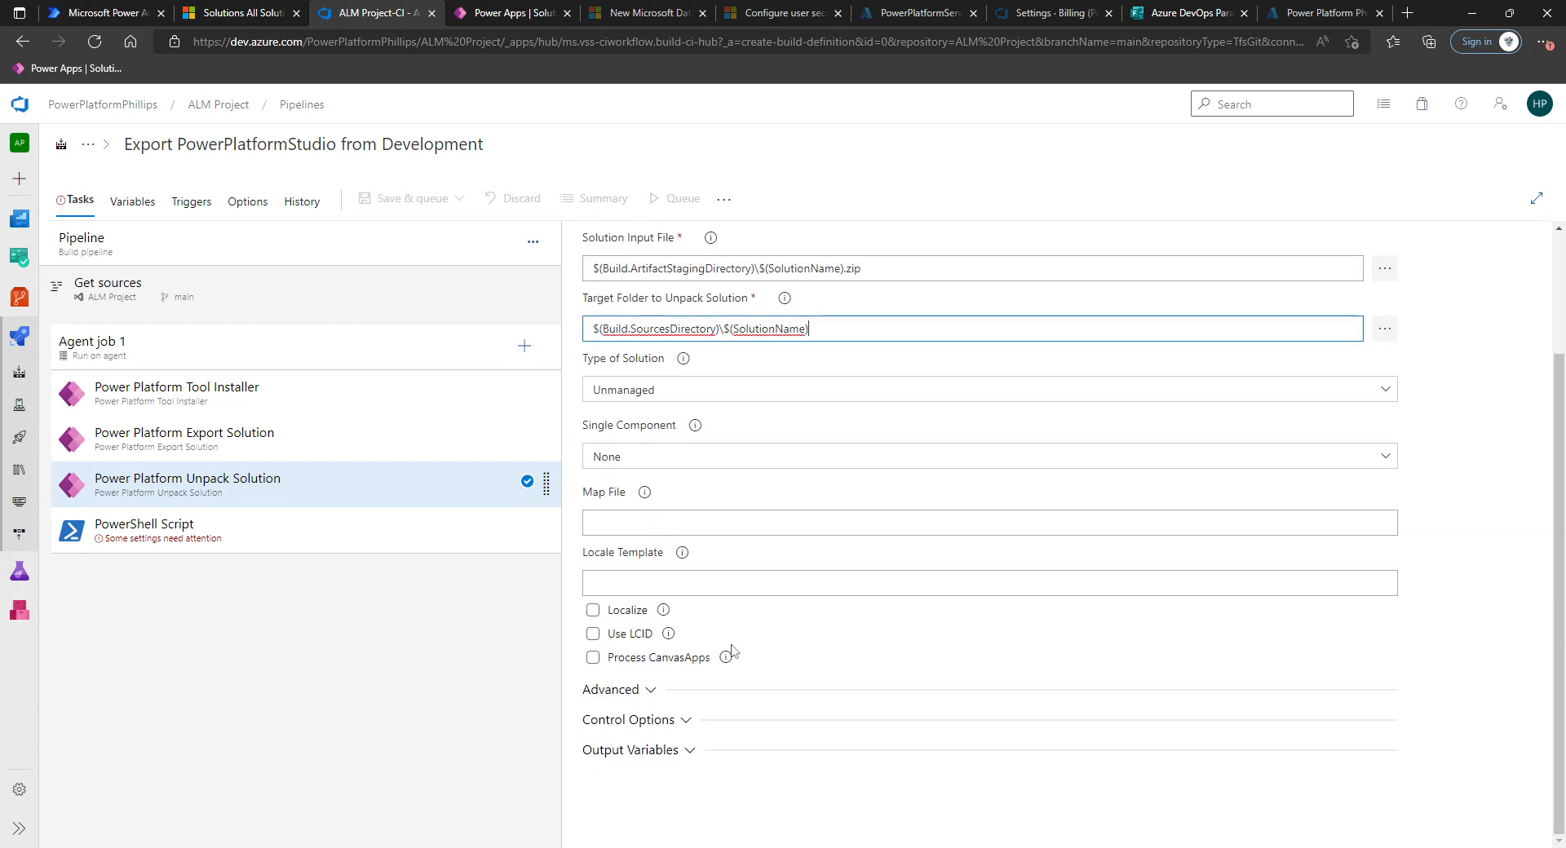
# Switch the PowerShell Script task to Inline and paste the git script that commits all changes and pushes to main.
pyautogui.click(237, 544)
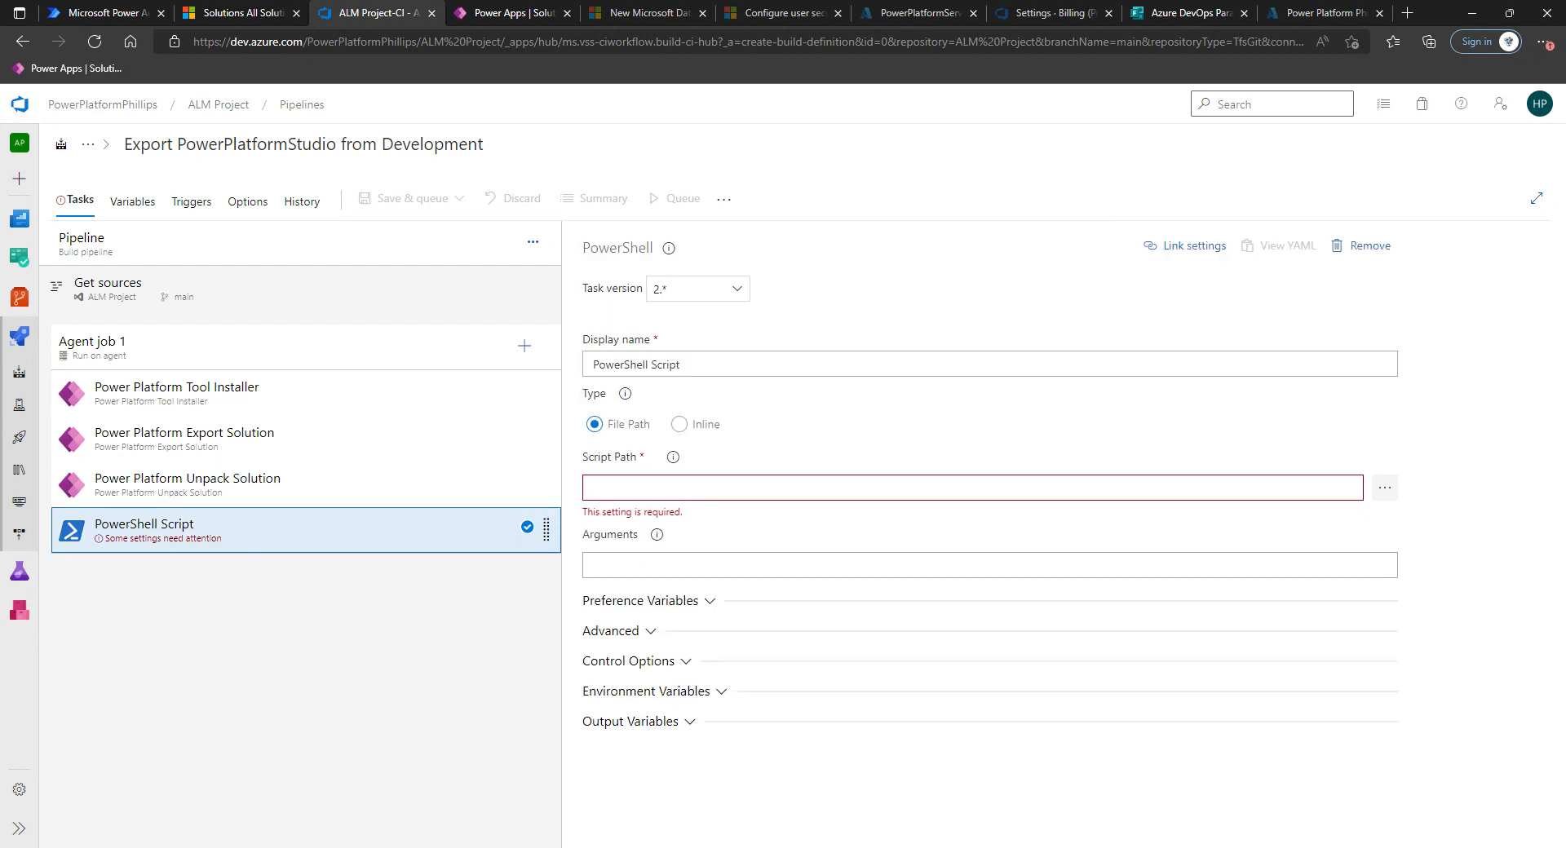
pyautogui.hotkey('alt', 'Tab')
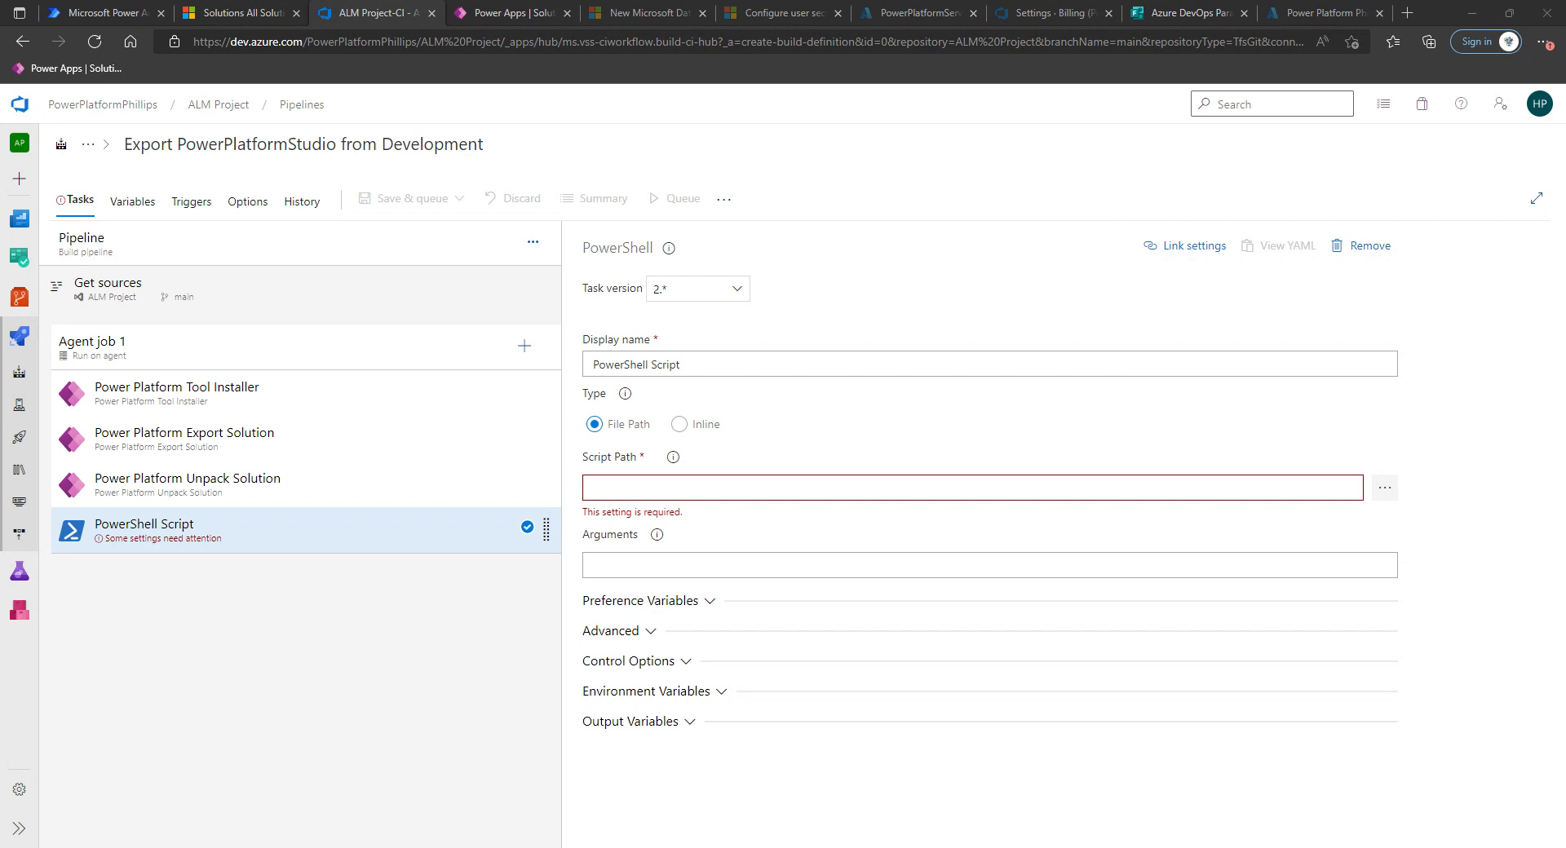
pyautogui.click(679, 424)
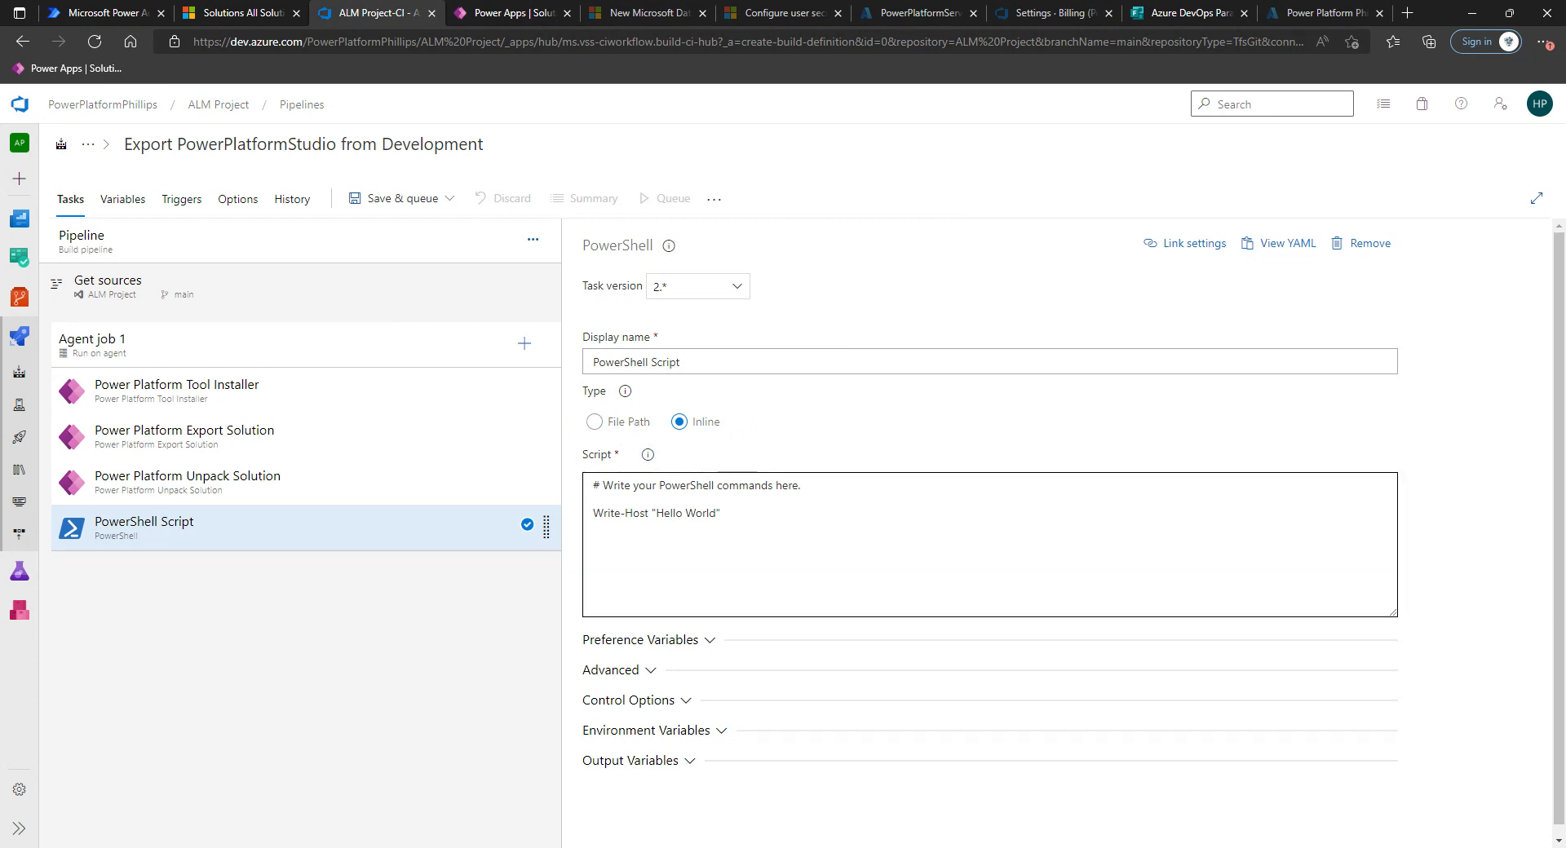
pyautogui.moveTo(733, 516); pyautogui.dragTo(526, 473)
pyautogui.hotkey('ctrl', 'v')
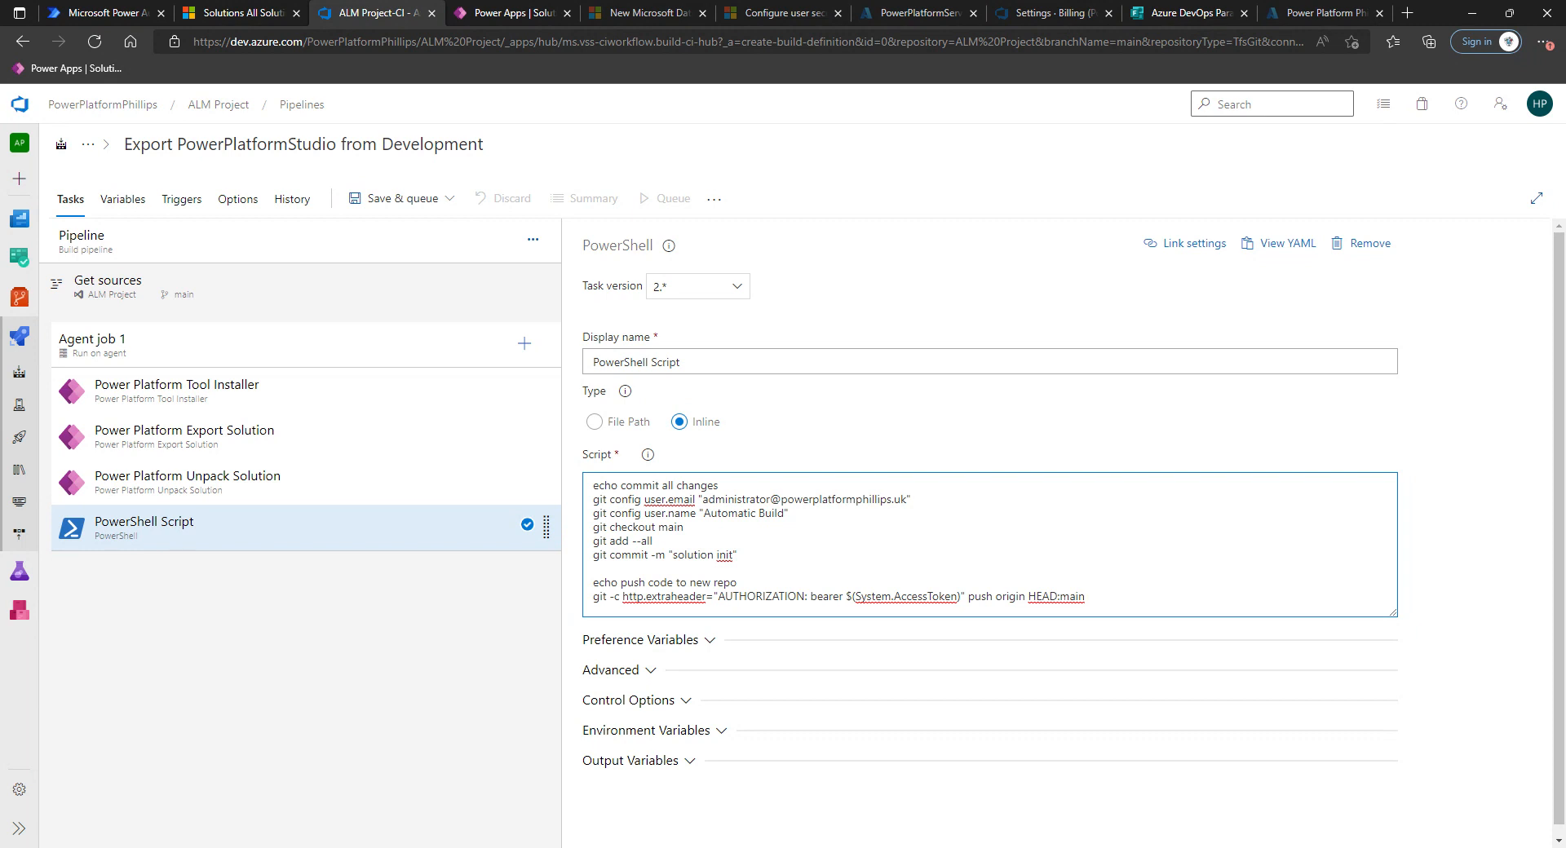
# Examine the script's git user email, checkout branch and push target.
pyautogui.moveTo(699, 500); pyautogui.dragTo(910, 499)
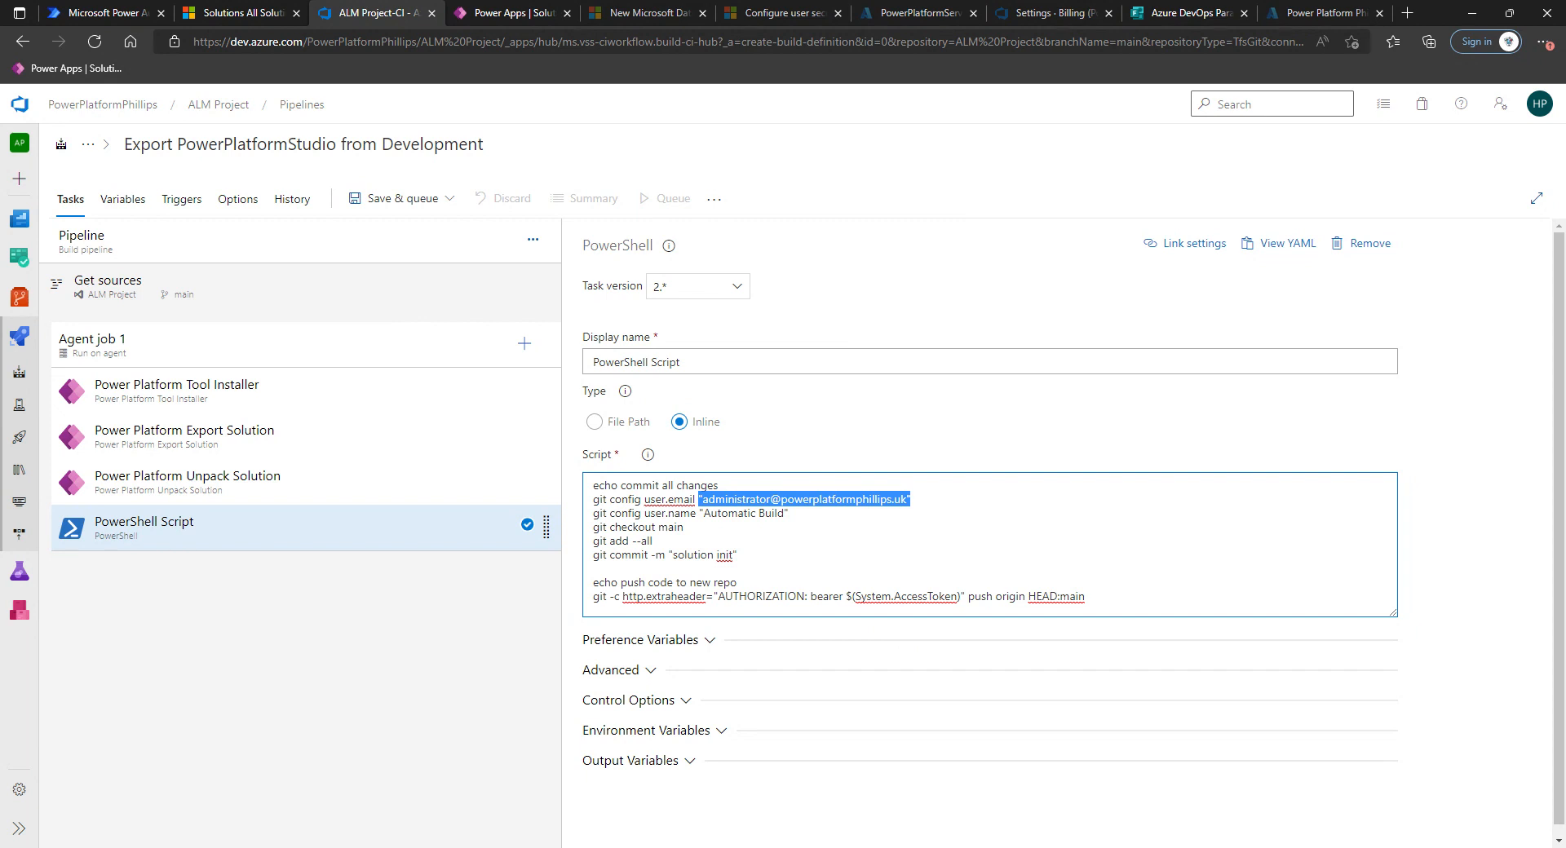
pyautogui.moveTo(659, 527); pyautogui.dragTo(683, 527)
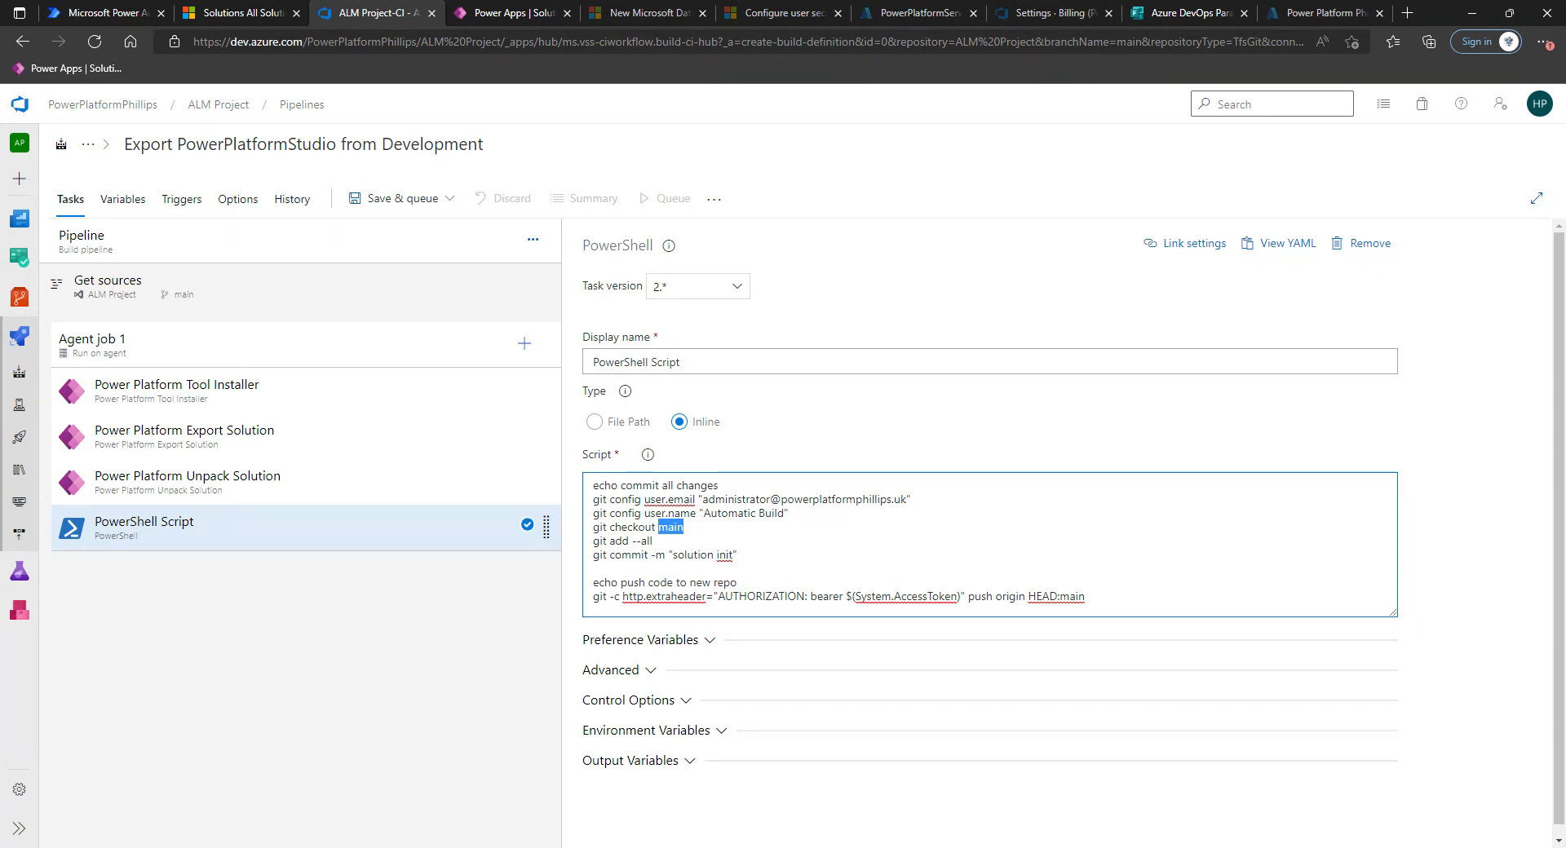
pyautogui.moveTo(1027, 597); pyautogui.dragTo(1085, 596)
pyautogui.click(1069, 597)
pyautogui.moveTo(1028, 597); pyautogui.dragTo(1060, 597)
pyautogui.click(1053, 583)
pyautogui.press('Up')
pyautogui.scroll(-1, 765, 476)
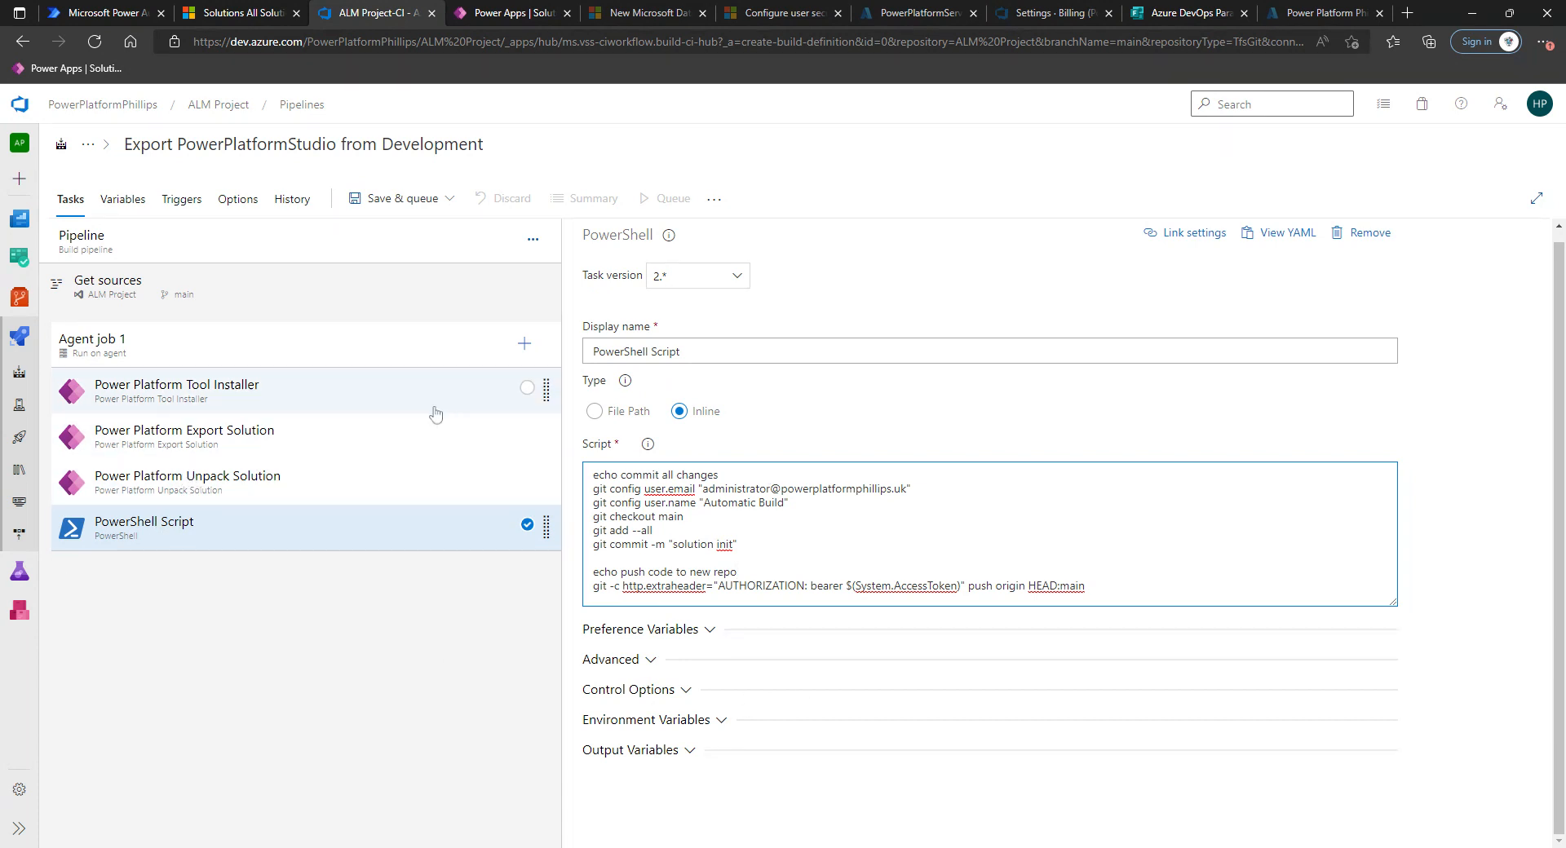
# Save the pipeline with the comment "Initial Export from Dev Pipeline setup.".
pyautogui.click(396, 198)
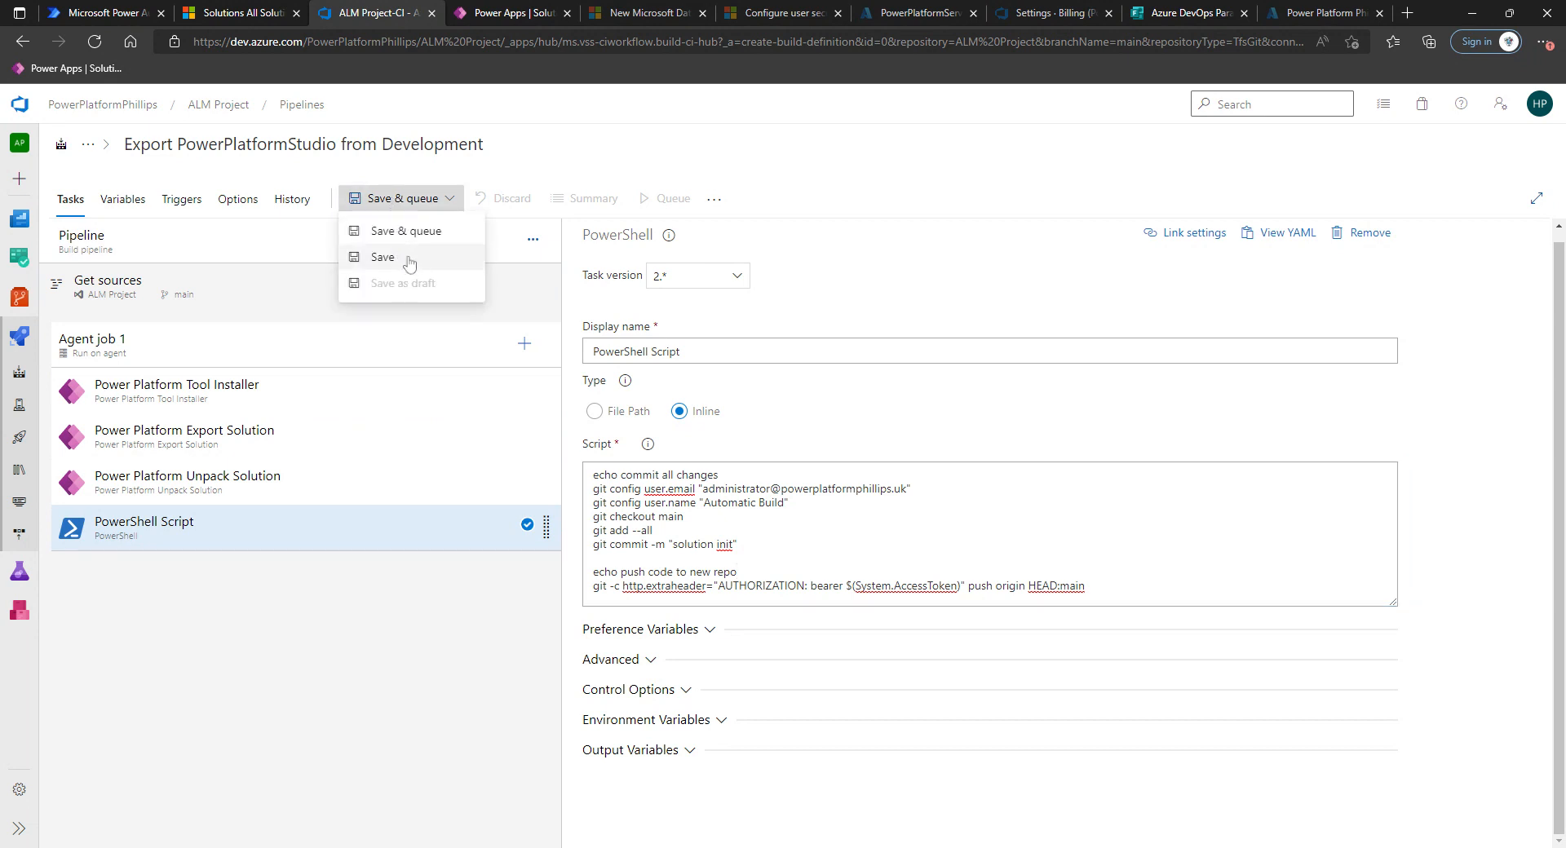
pyautogui.click(382, 257)
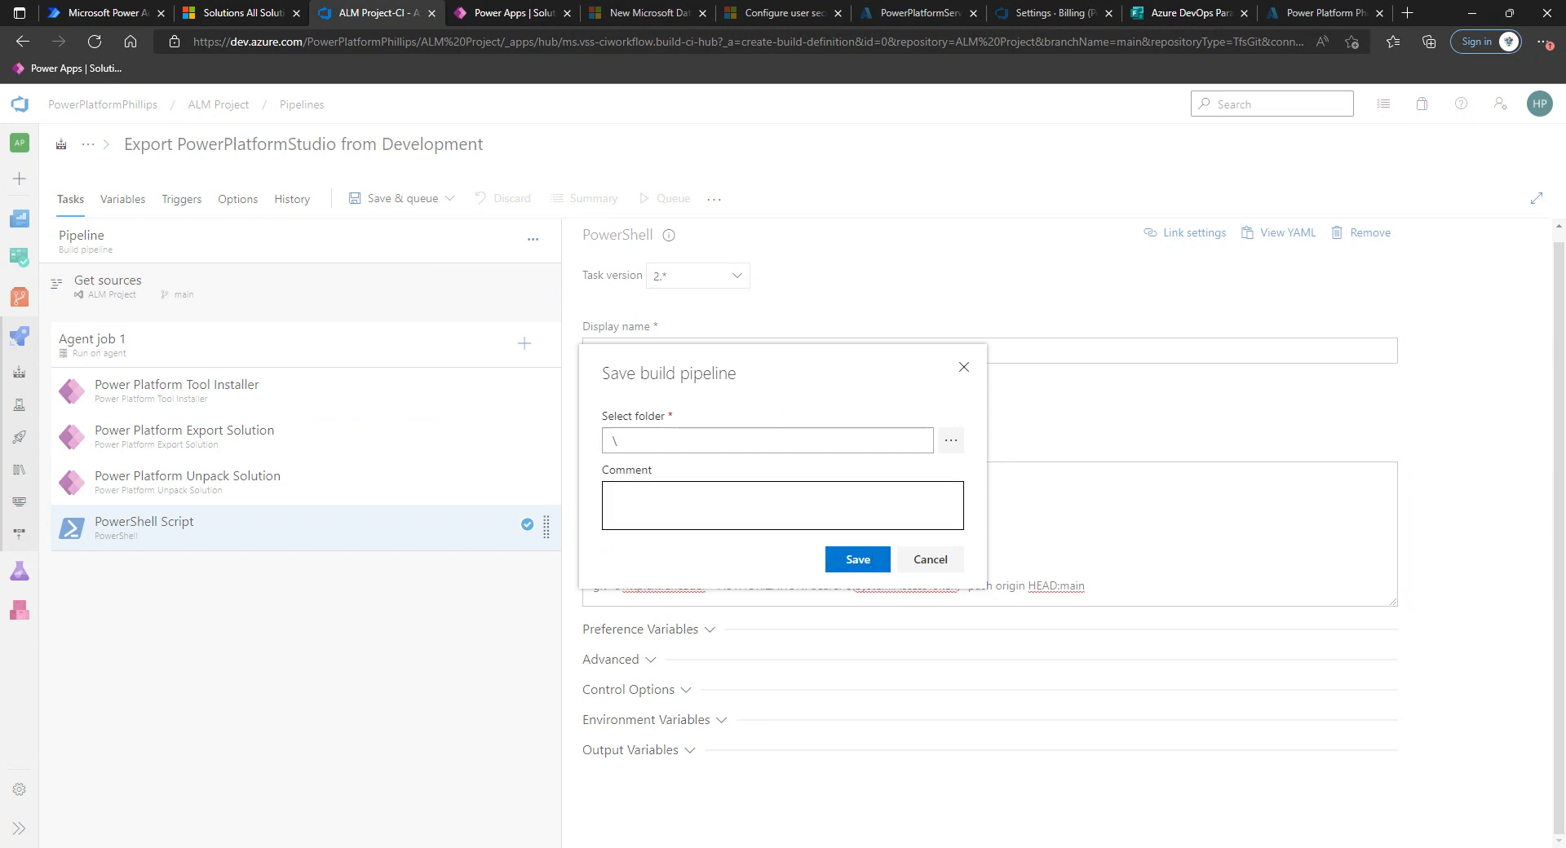
pyautogui.click(783, 506)
pyautogui.write('Initial Pip')
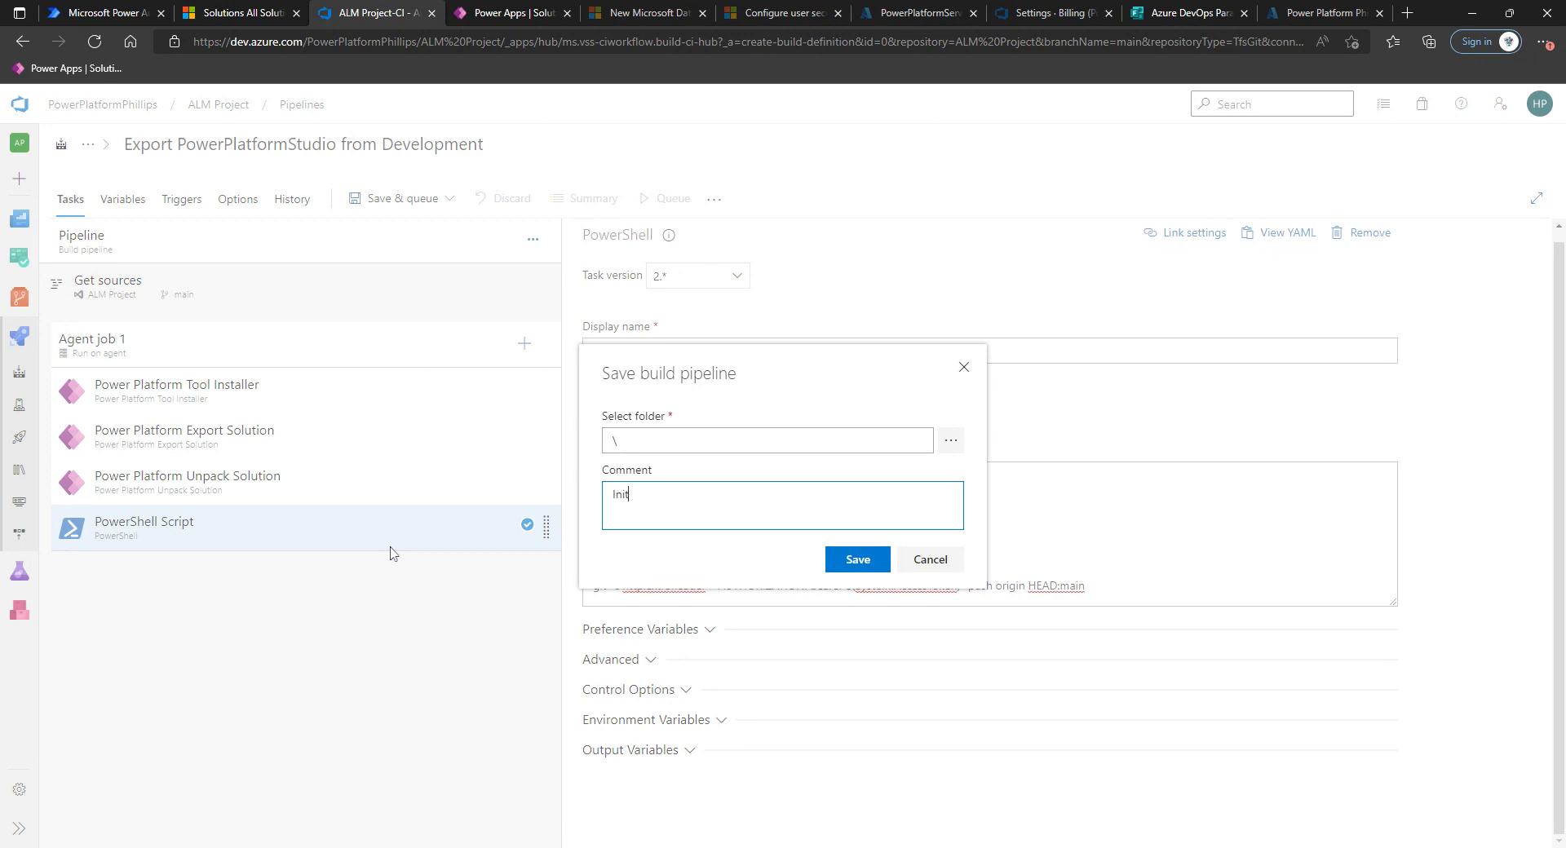
pyautogui.press('BackSpace')
pyautogui.press('BackSpace')
pyautogui.press('BackSpace')
pyautogui.write('D')
pyautogui.press('BackSpace')
pyautogui.write('Export from Dev Pi')
pyautogui.write('peline setup.')
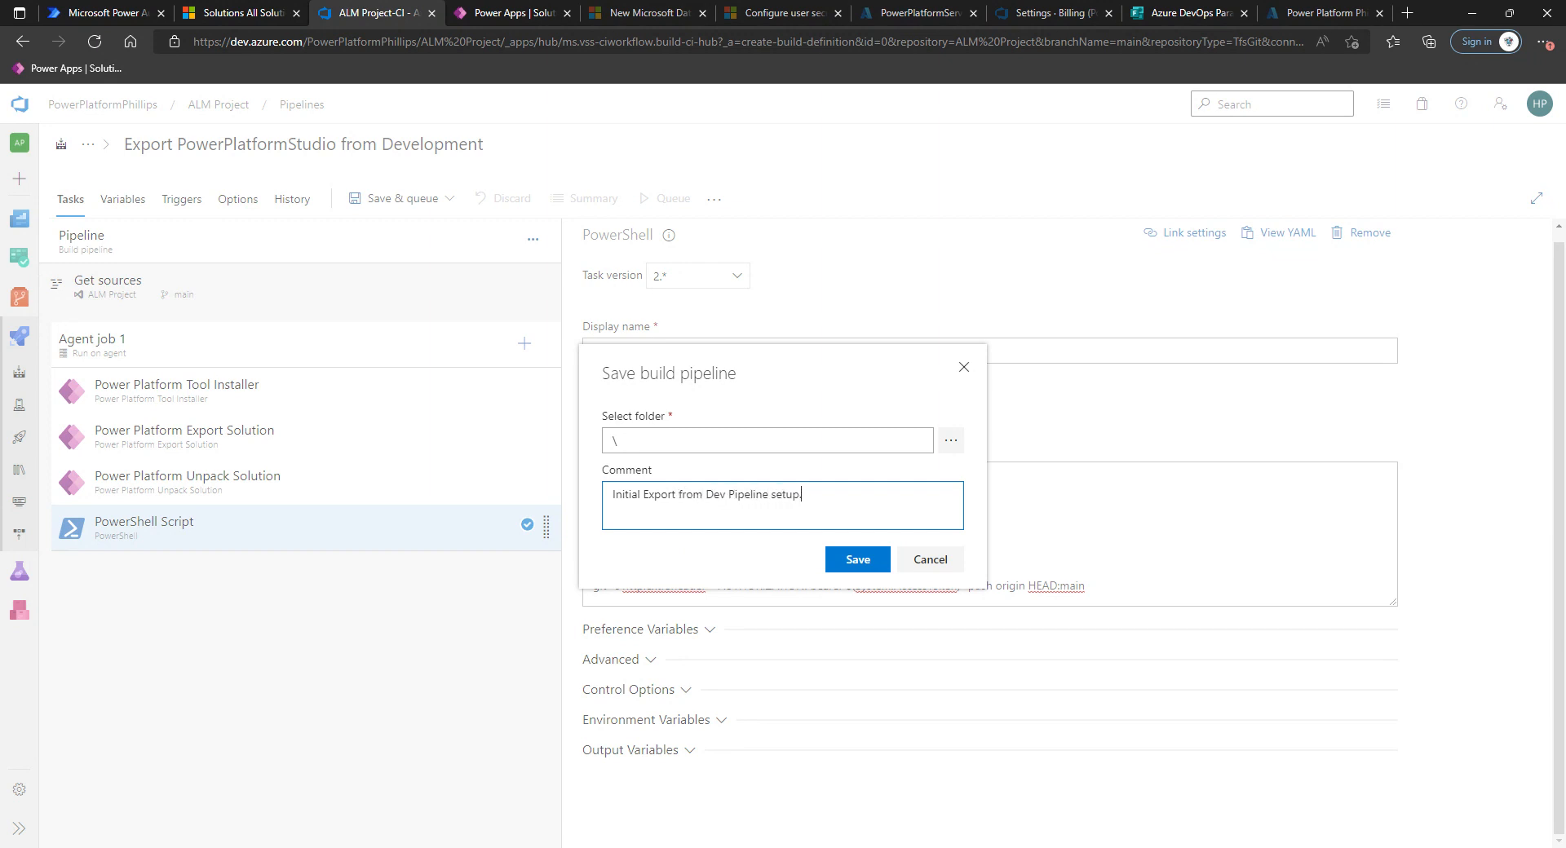
pyautogui.click(853, 559)
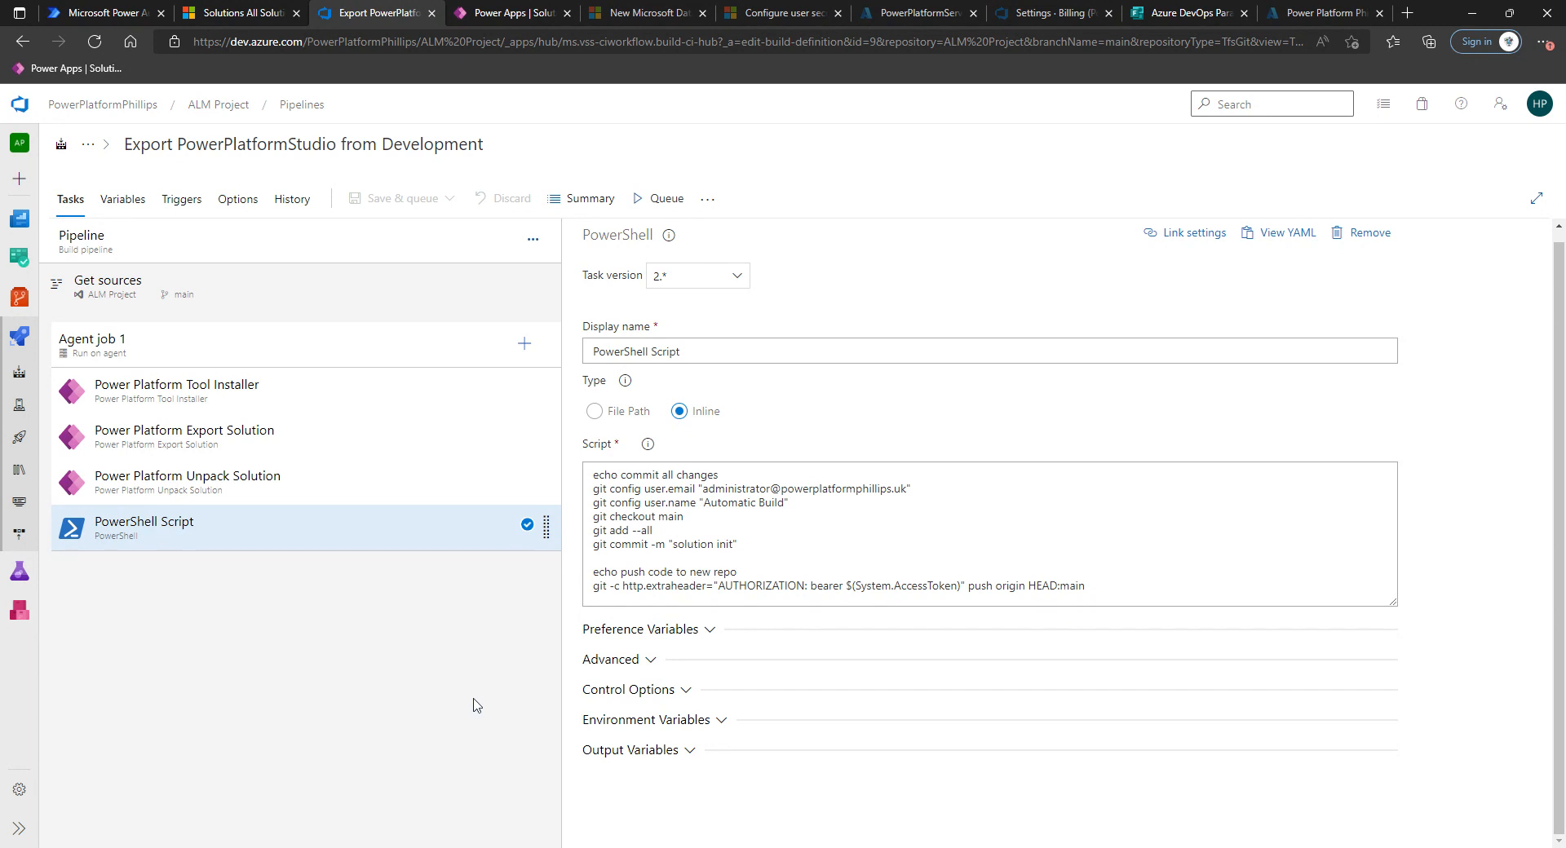
# Add a pipeline variable named SolutionName with the value PowerPlatformTestStudio.
pyautogui.click(136, 206)
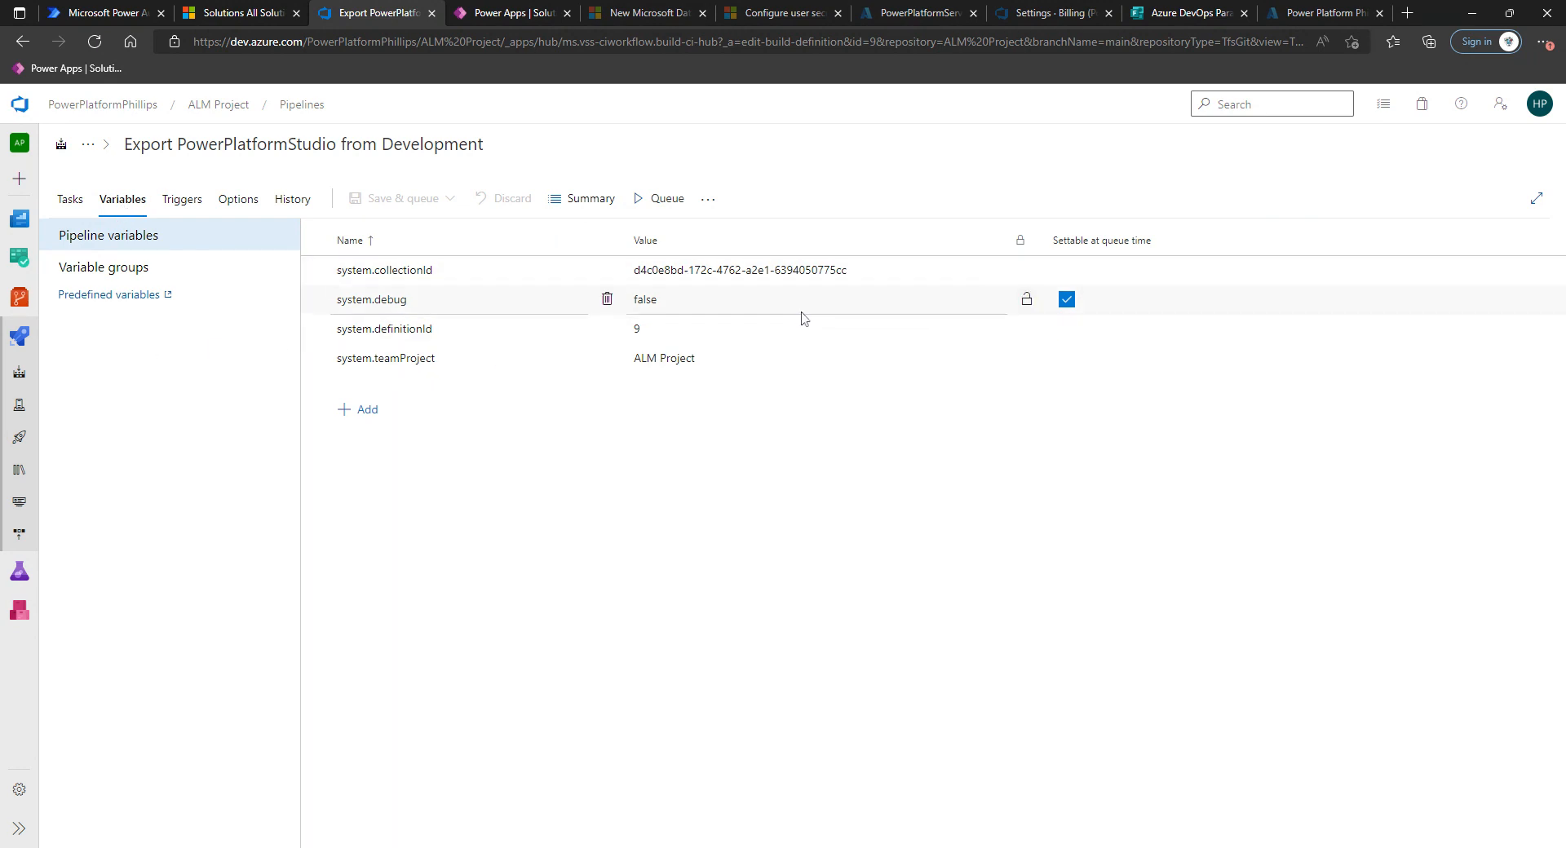
pyautogui.click(121, 273)
pyautogui.press('Up')
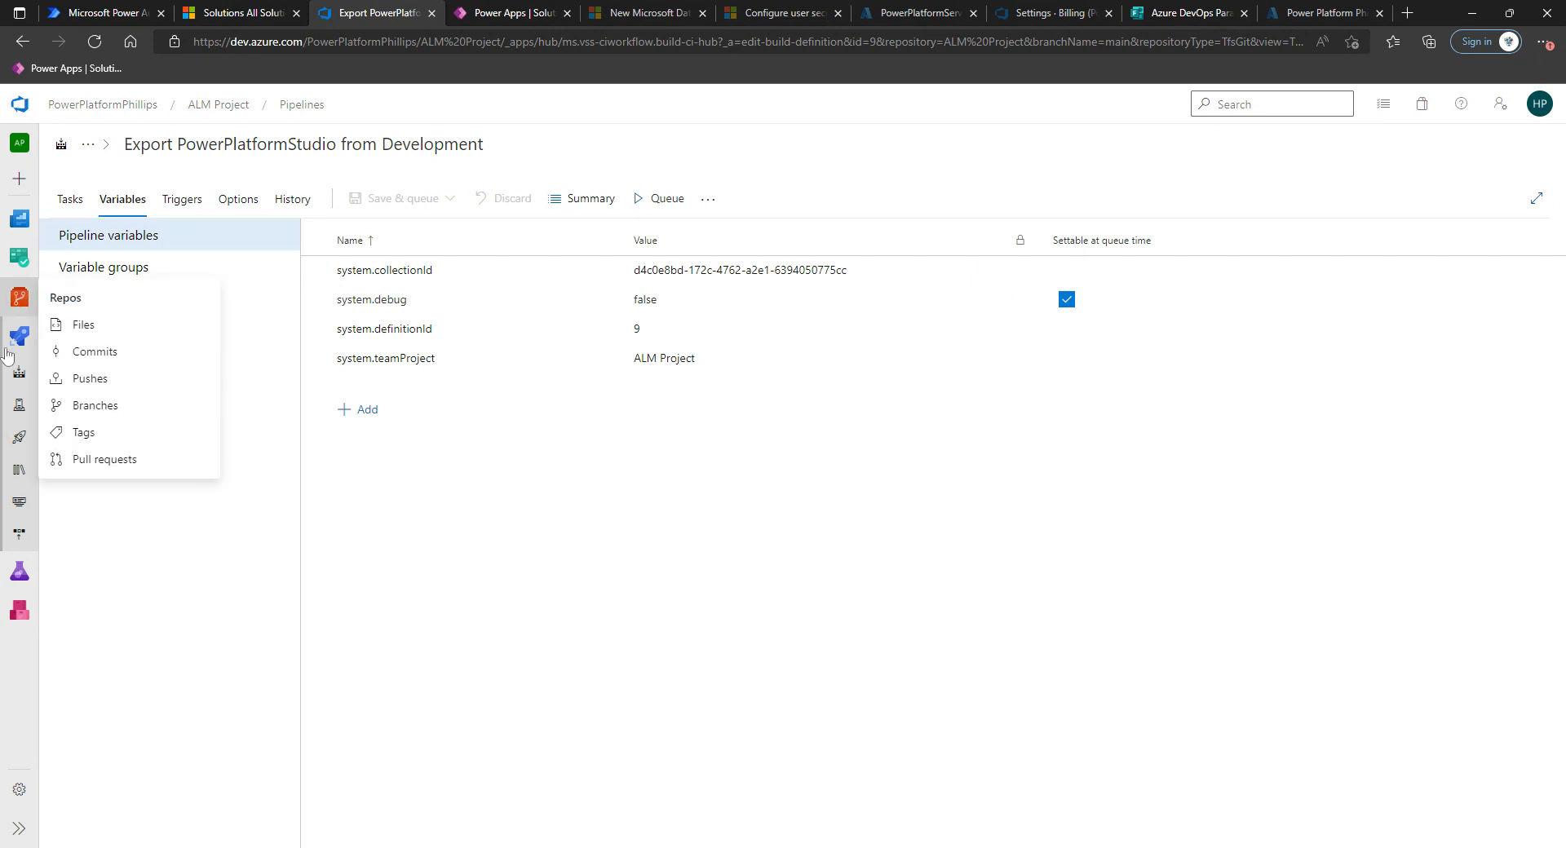
pyautogui.click(19, 306)
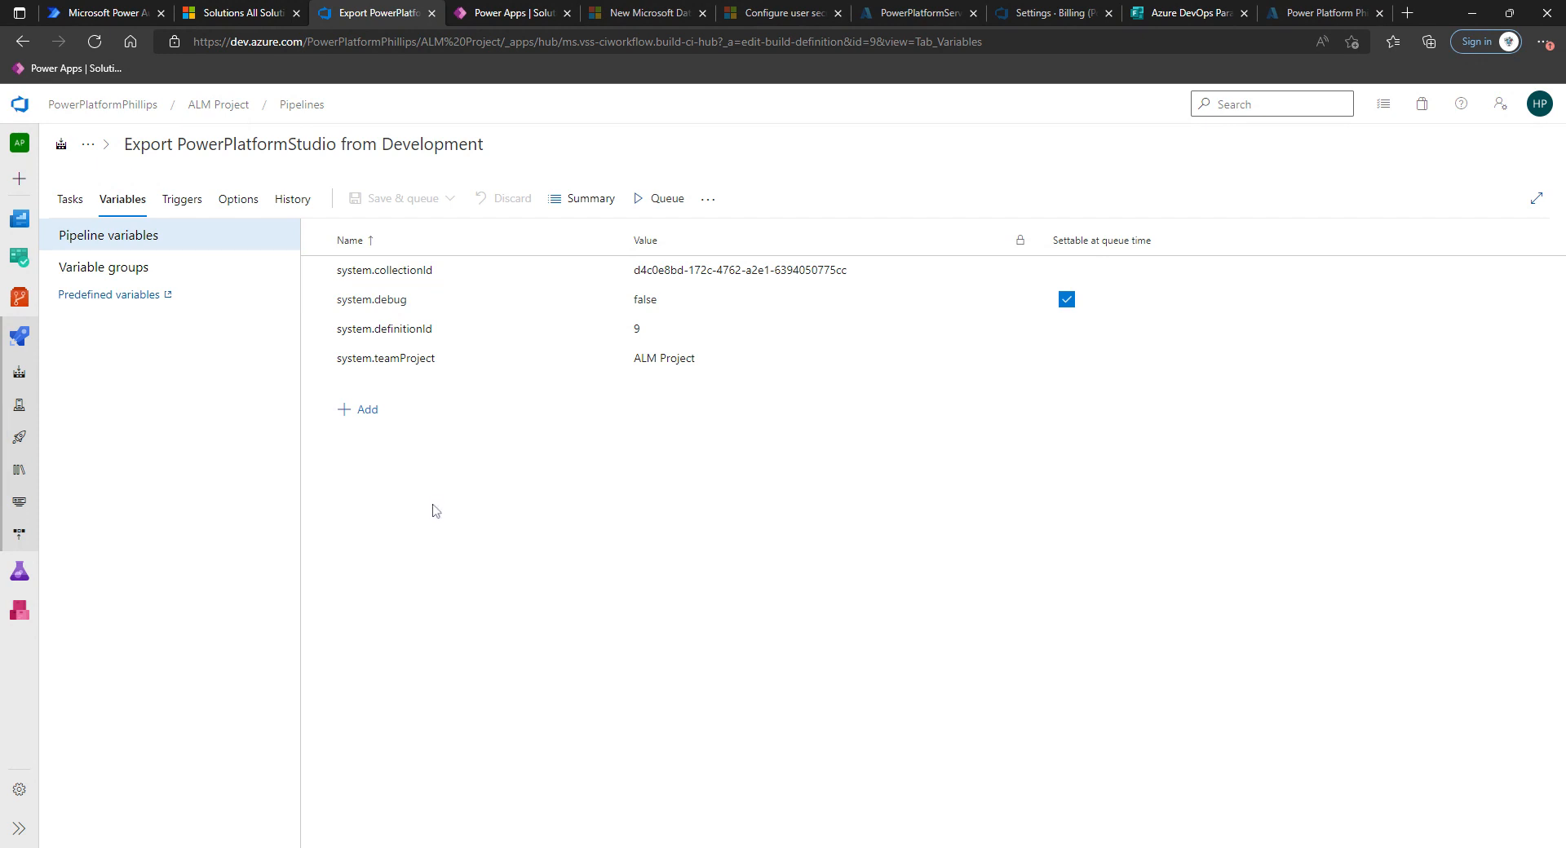
pyautogui.click(367, 411)
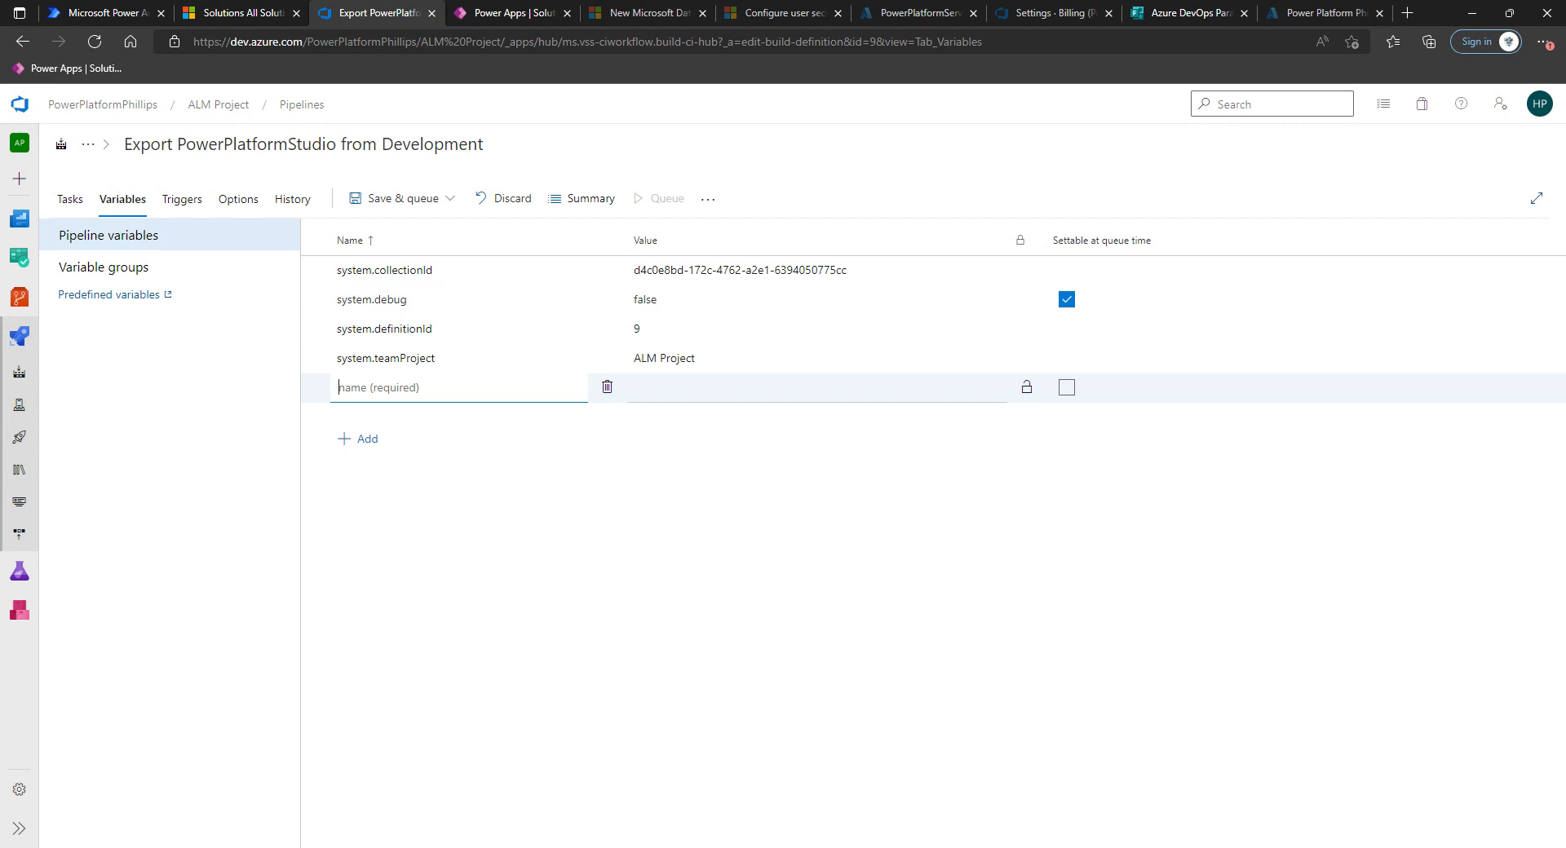
pyautogui.write('SolutionName')
pyautogui.press('Tab')
pyautogui.click(689, 395)
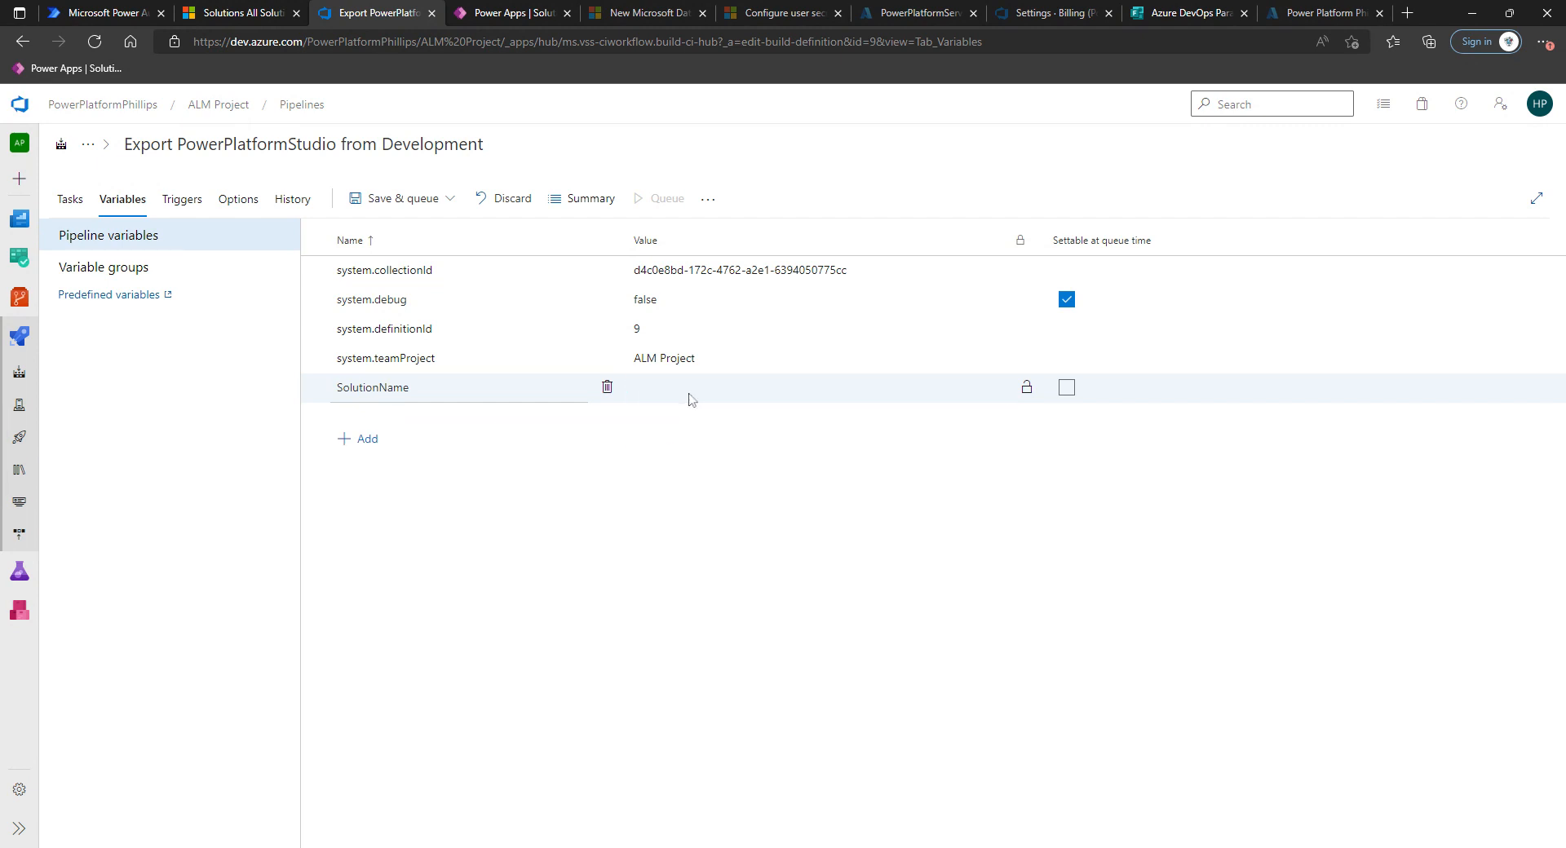
pyautogui.write('PowerPlatf')
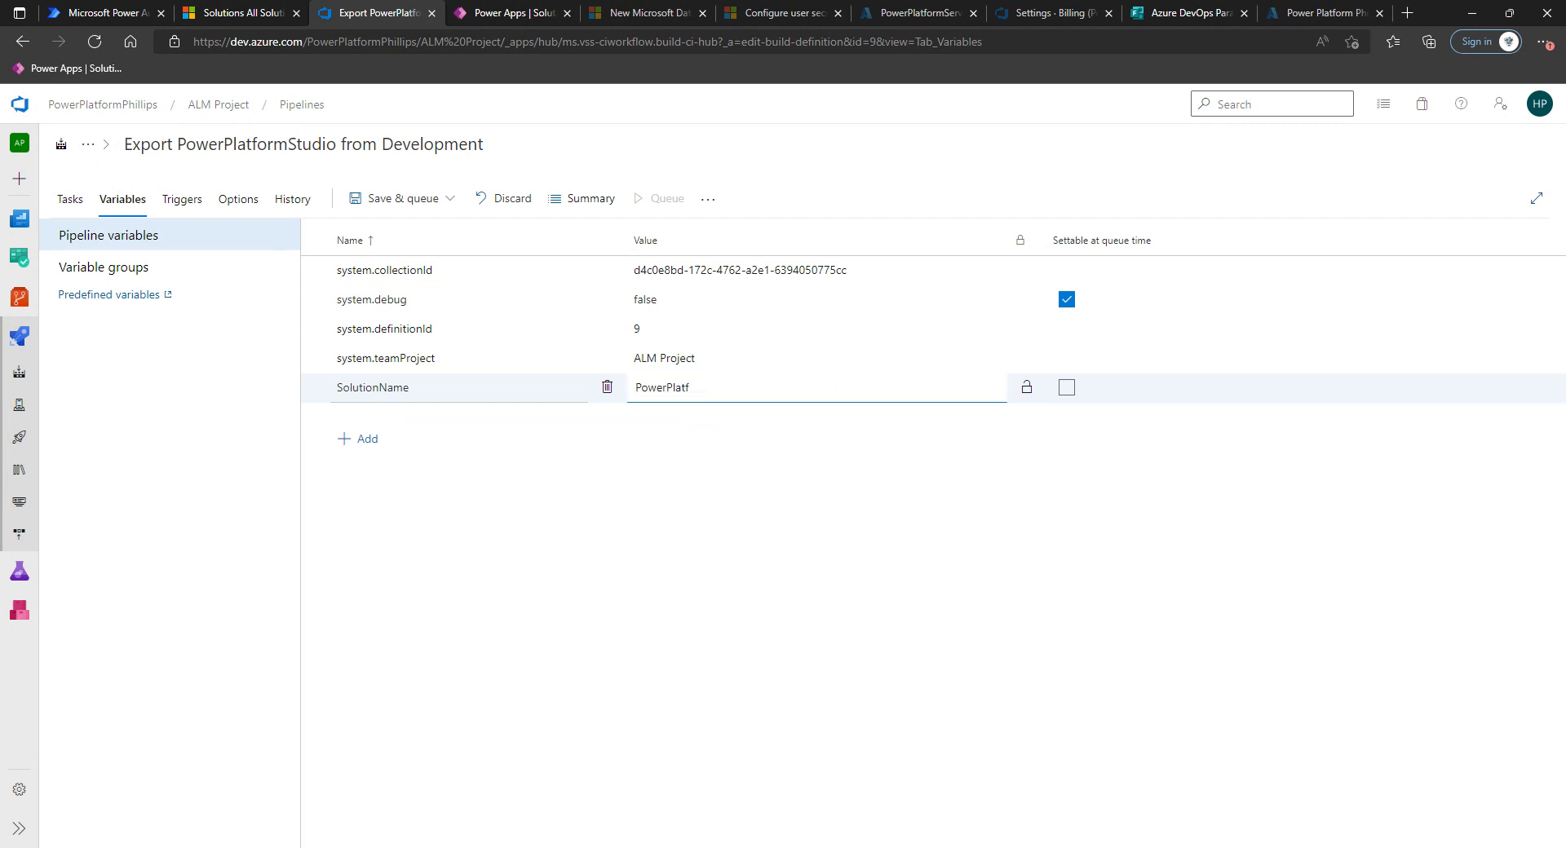
pyautogui.write('ormTestStudio')
pyautogui.click(695, 513)
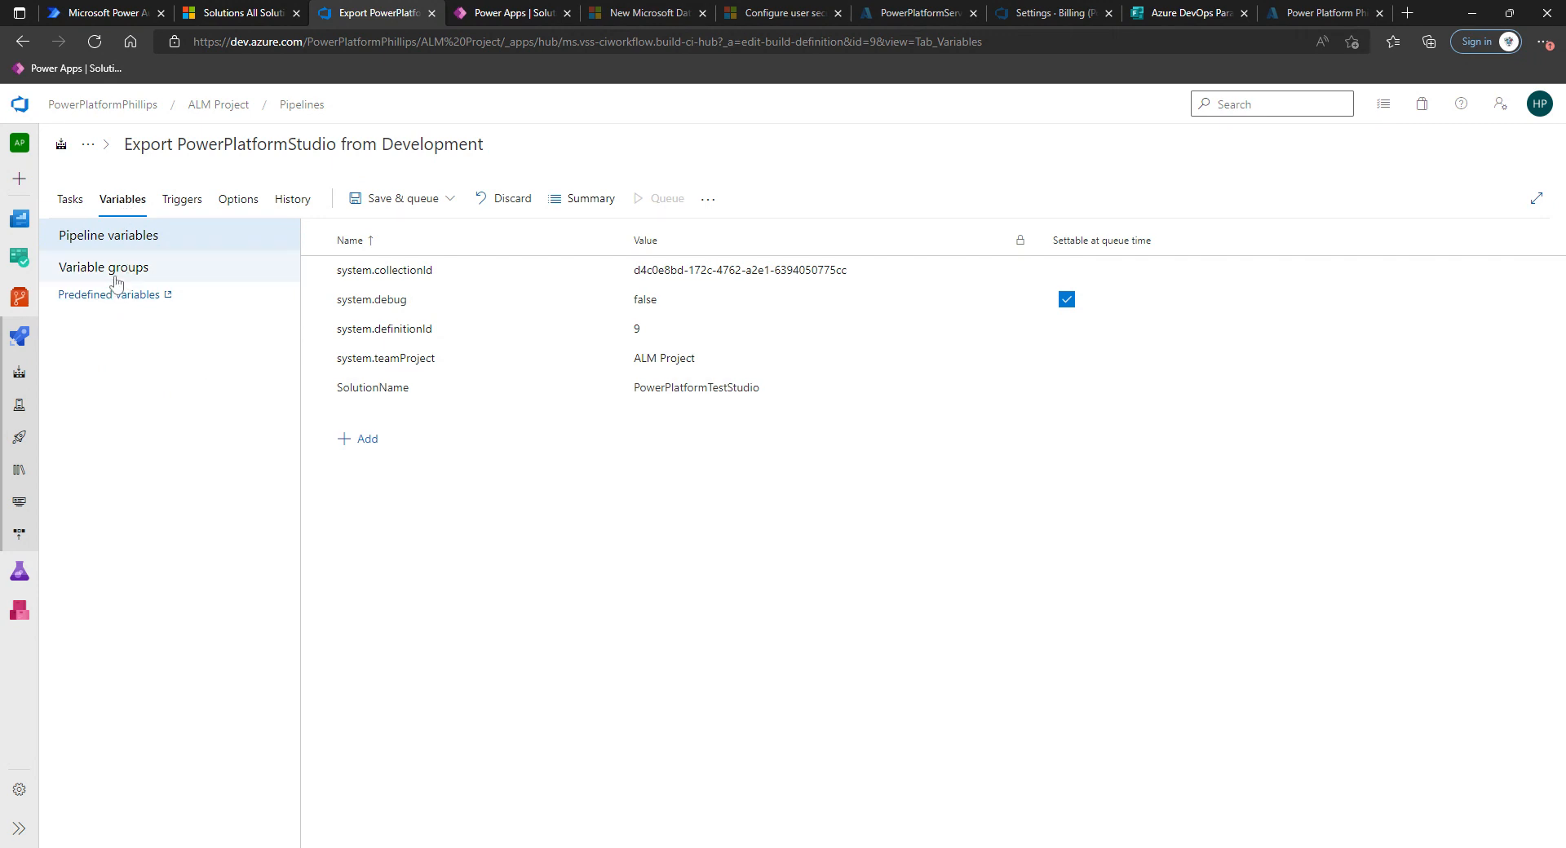
# Review the Export Solution task's Environment Url and Solution Name fields.
pyautogui.click(74, 206)
pyautogui.click(211, 434)
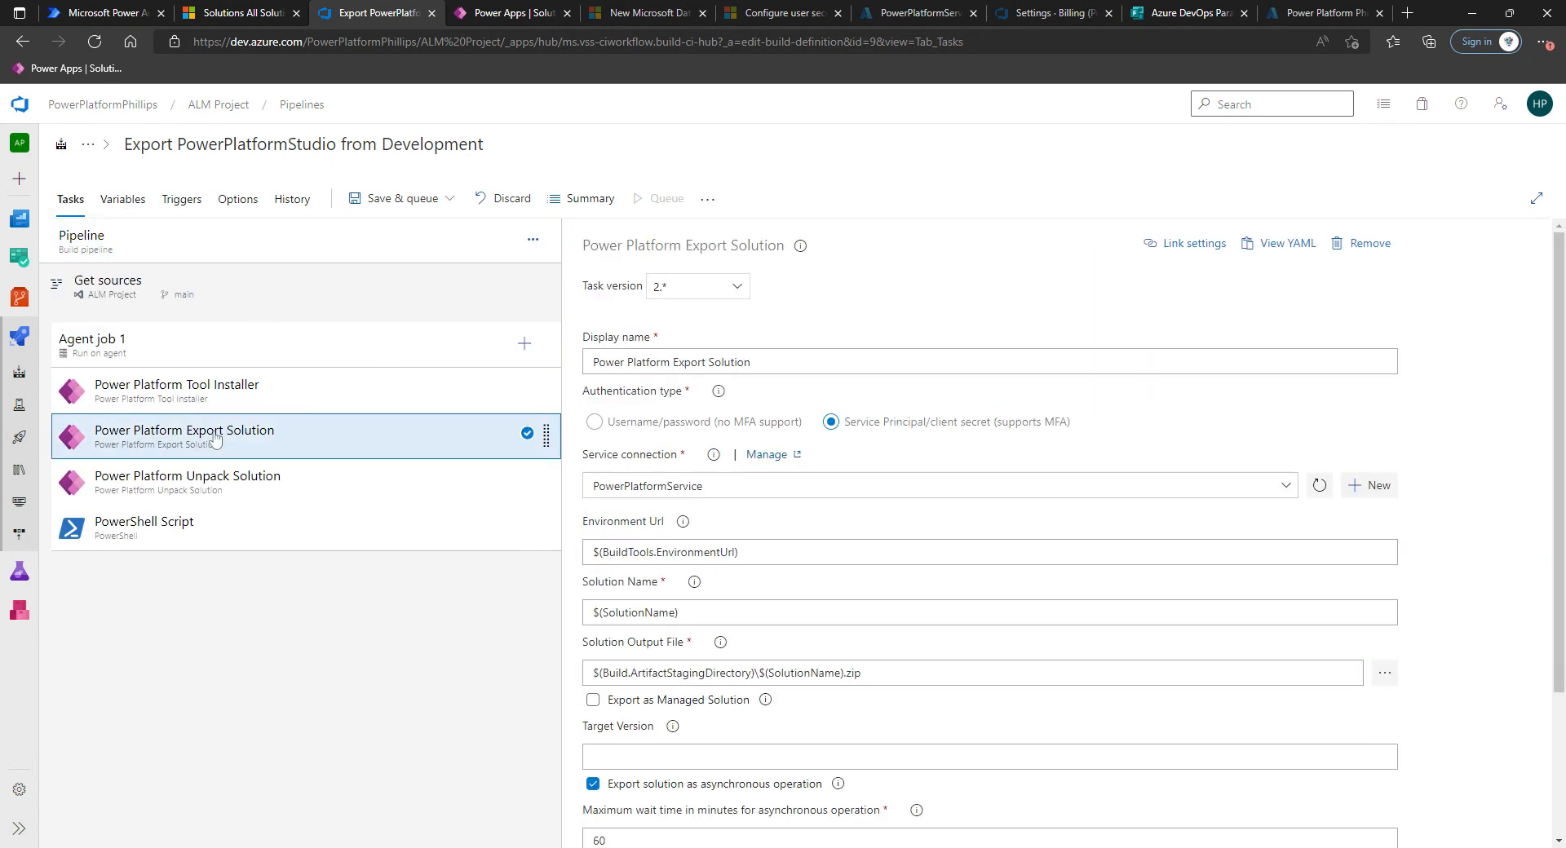
pyautogui.scroll(-1, 796, 518)
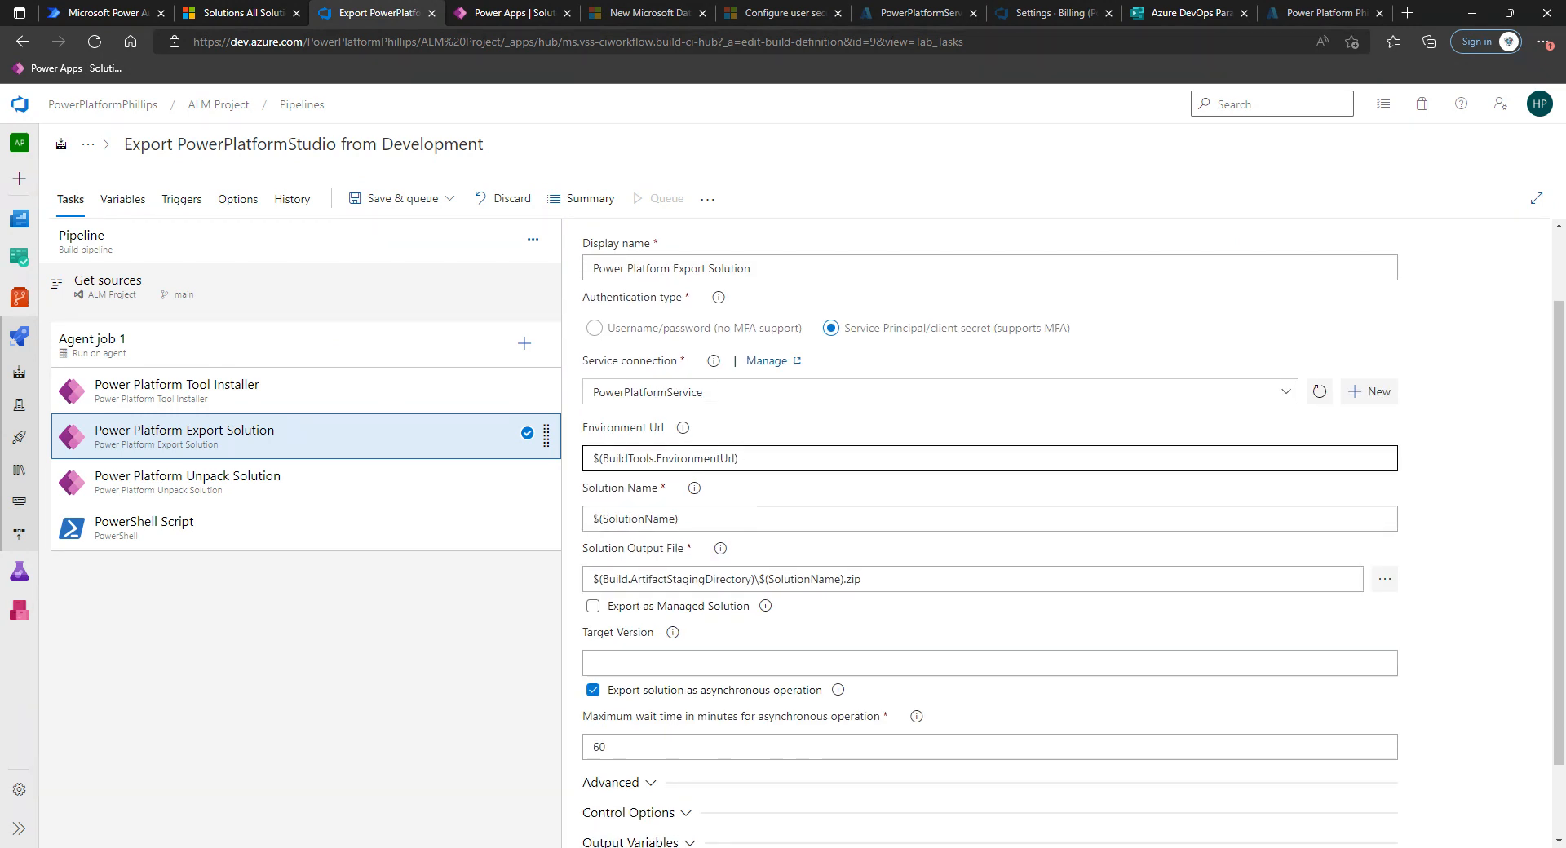
pyautogui.moveTo(759, 460); pyautogui.dragTo(573, 461)
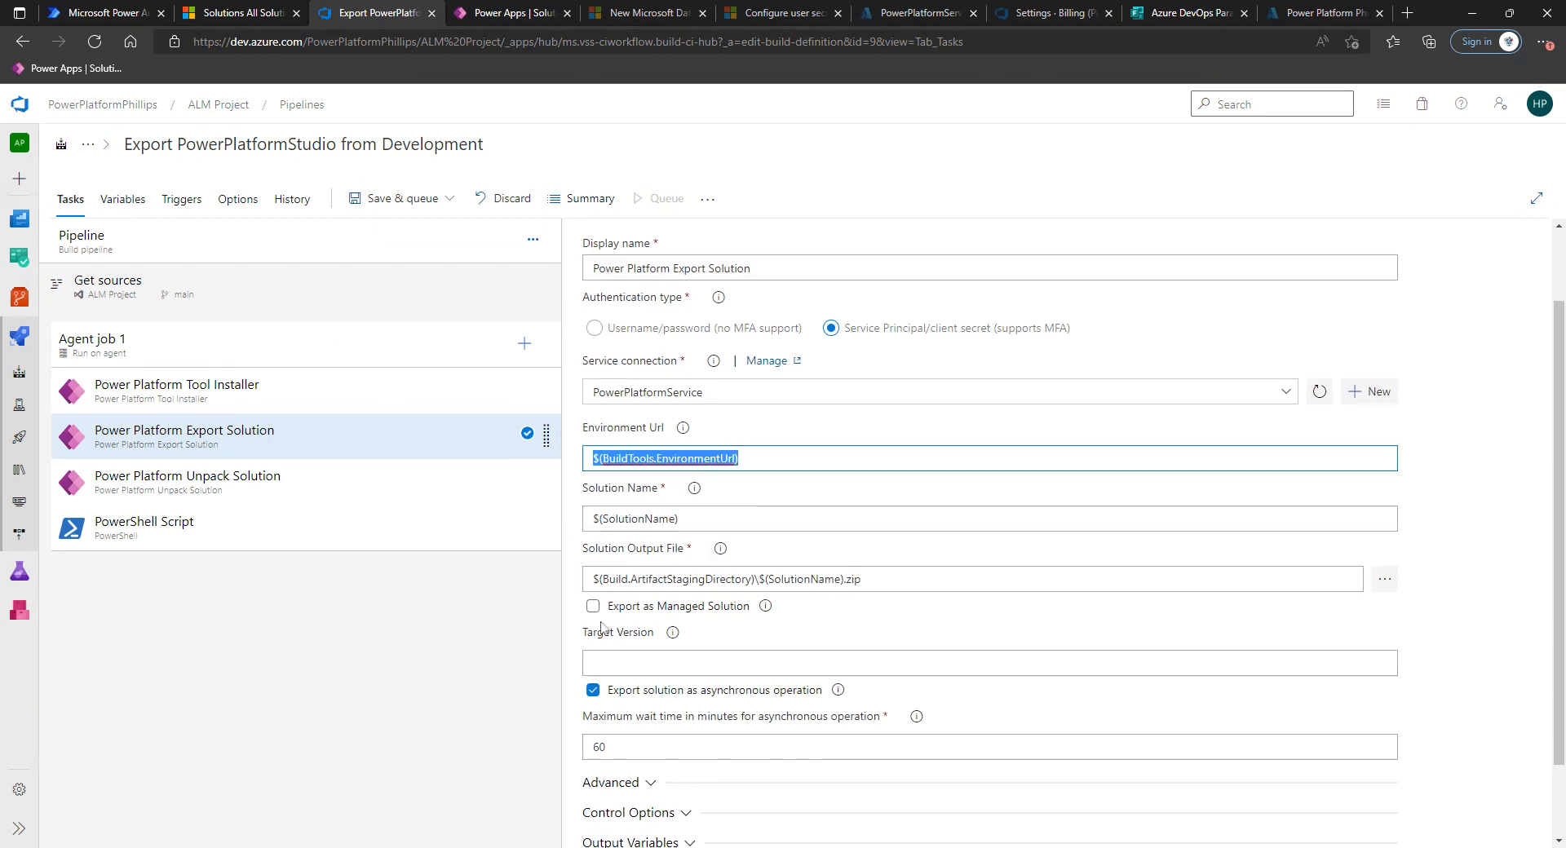
pyautogui.moveTo(701, 519); pyautogui.dragTo(571, 521)
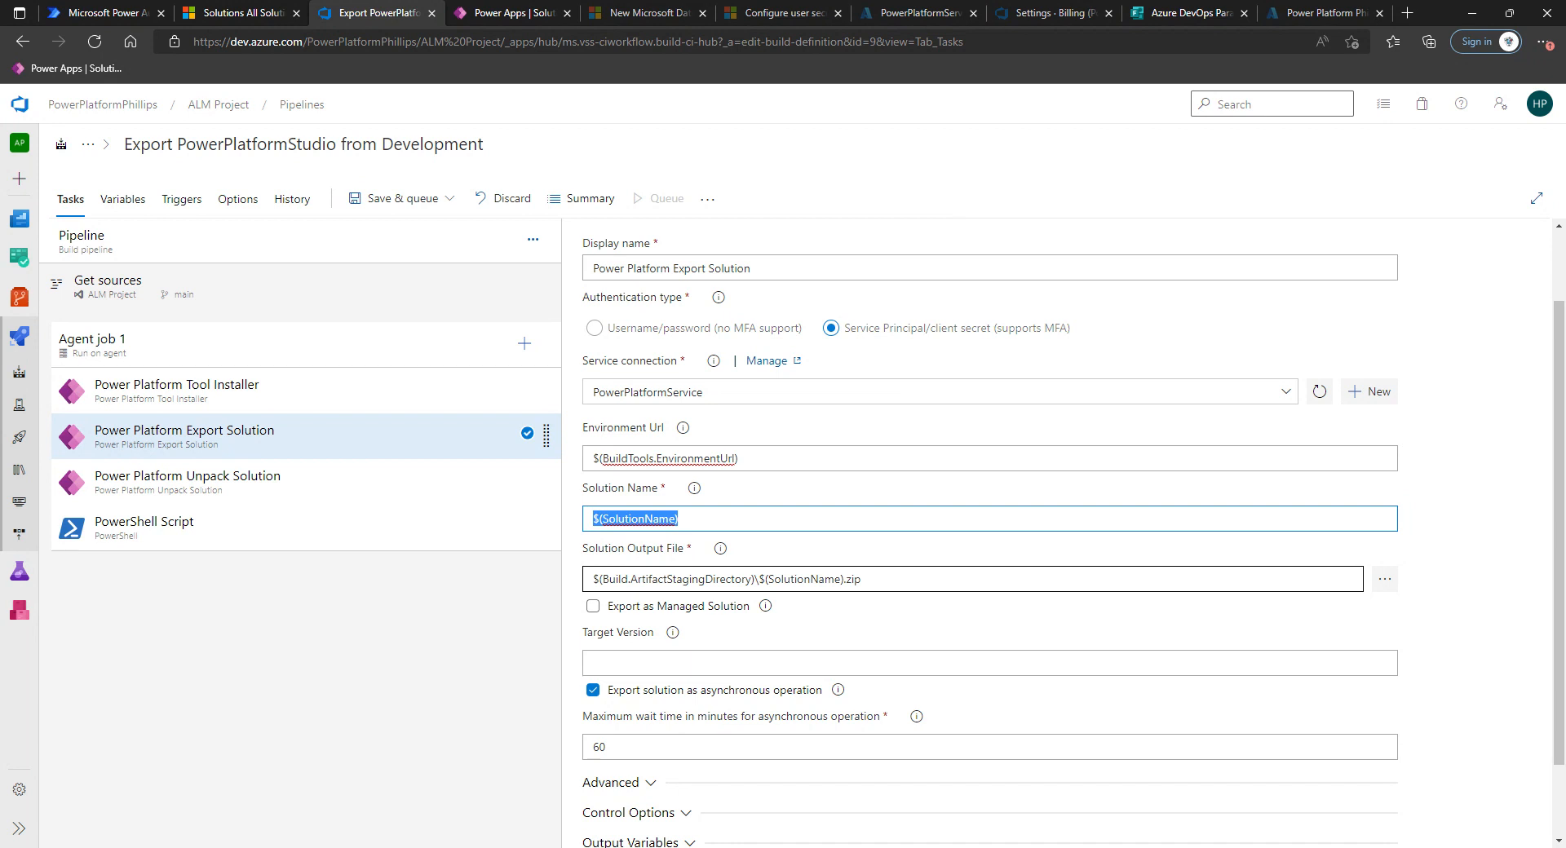
pyautogui.scroll(-1, 970, 580)
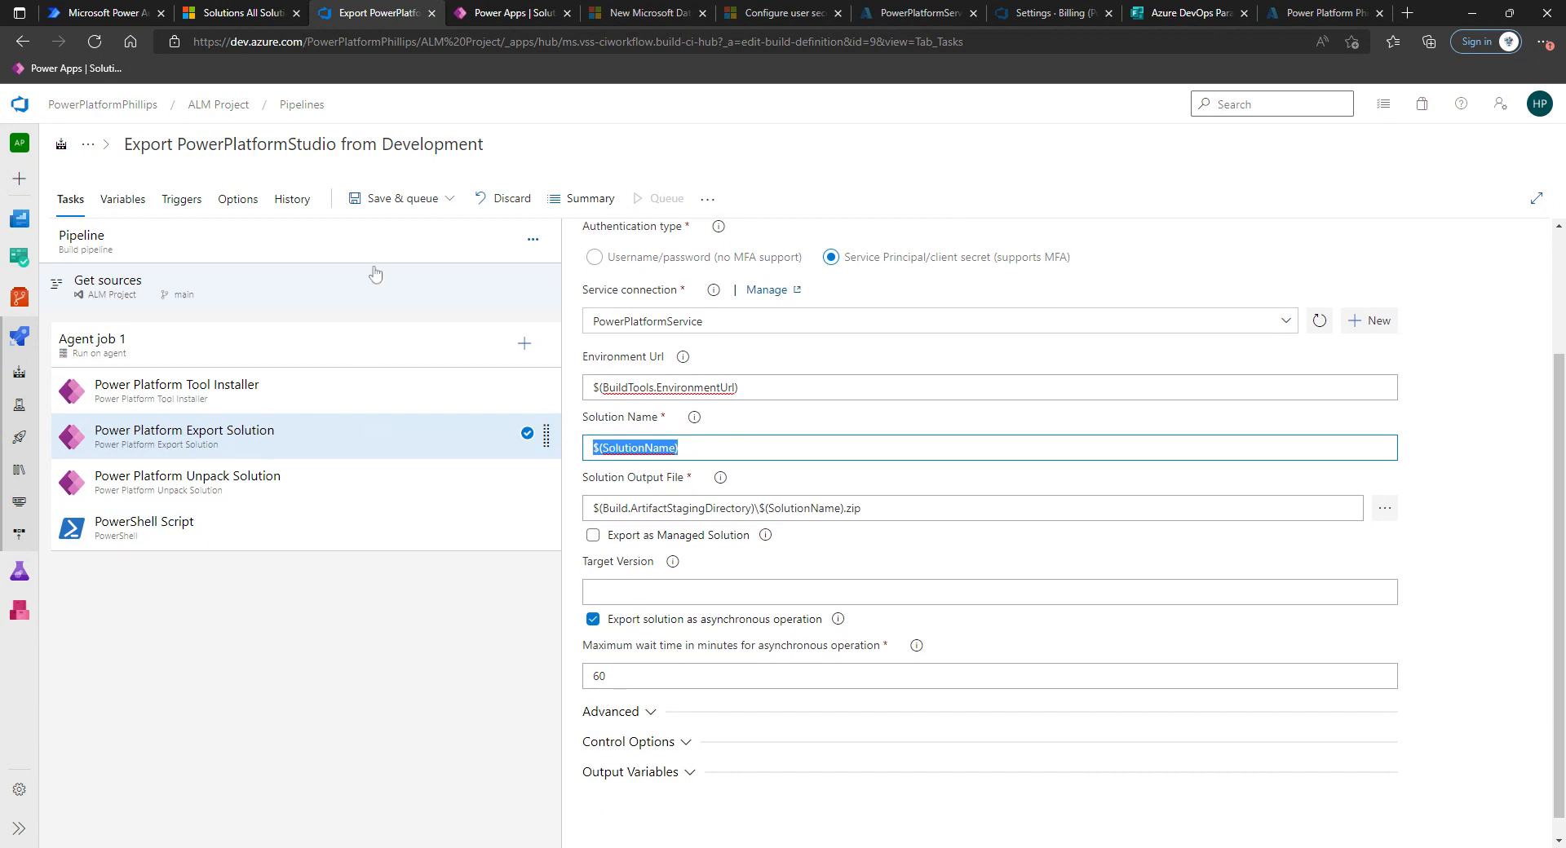
# Save and queue the pipeline with the comment "First Export from Dev Pipeline Run" and run it.
pyautogui.click(426, 201)
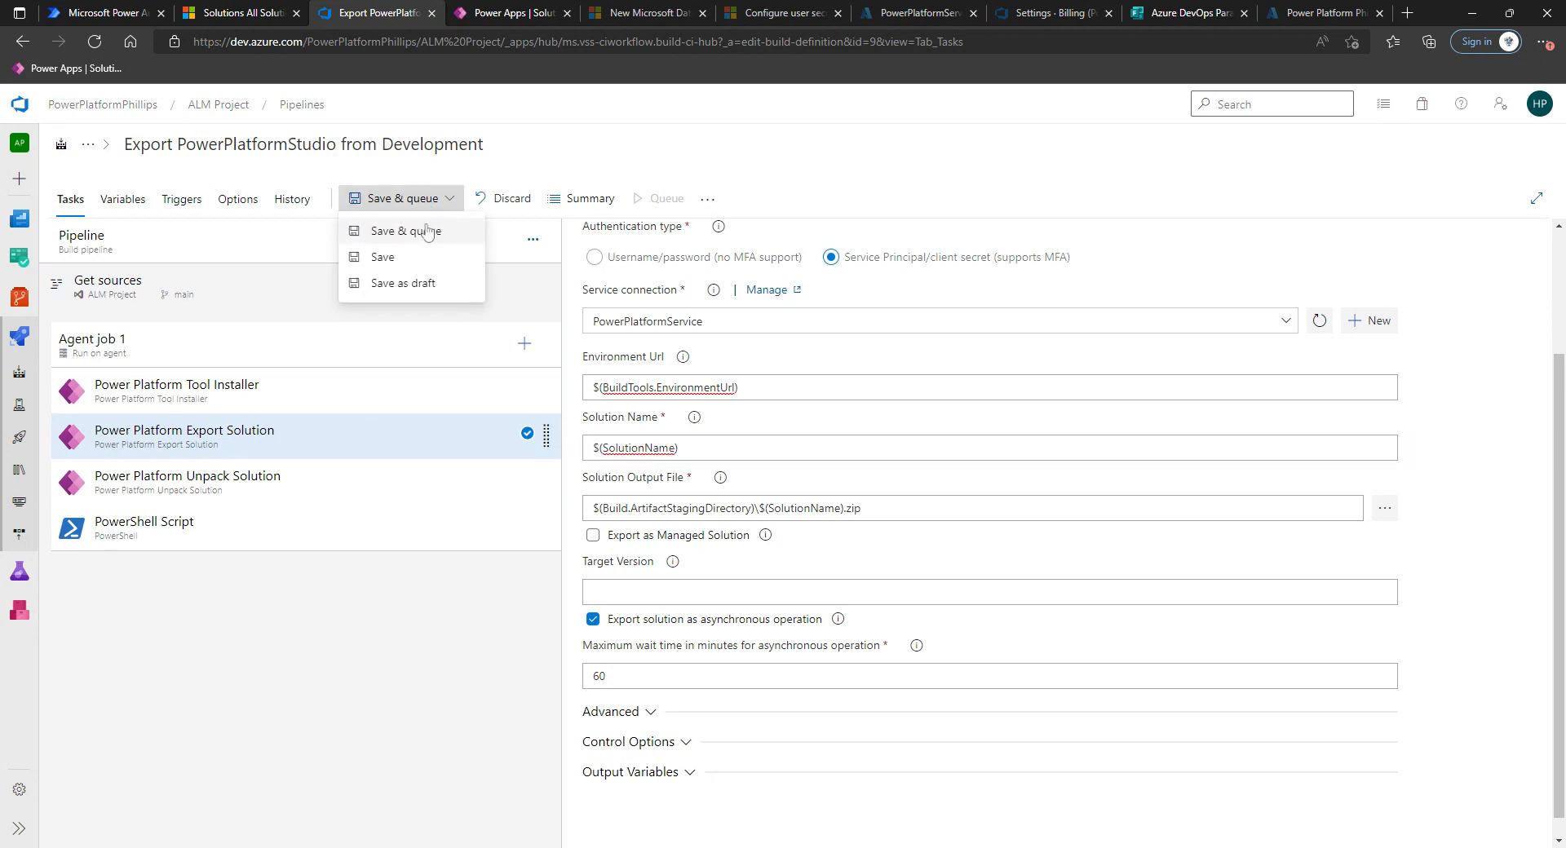
pyautogui.click(425, 232)
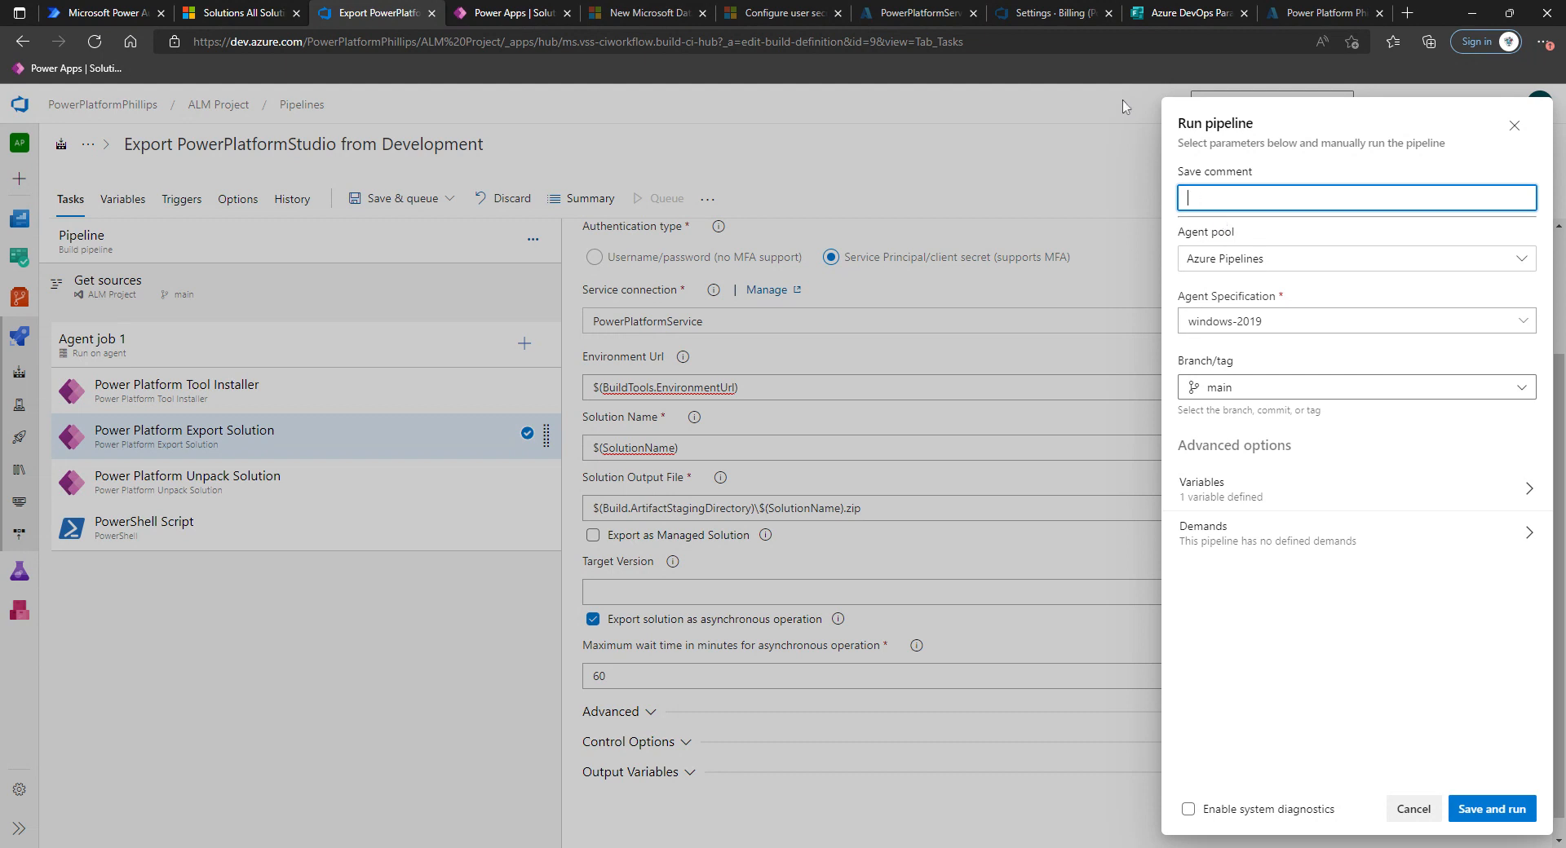
pyautogui.write('First Export from Dev Pipeline Run')
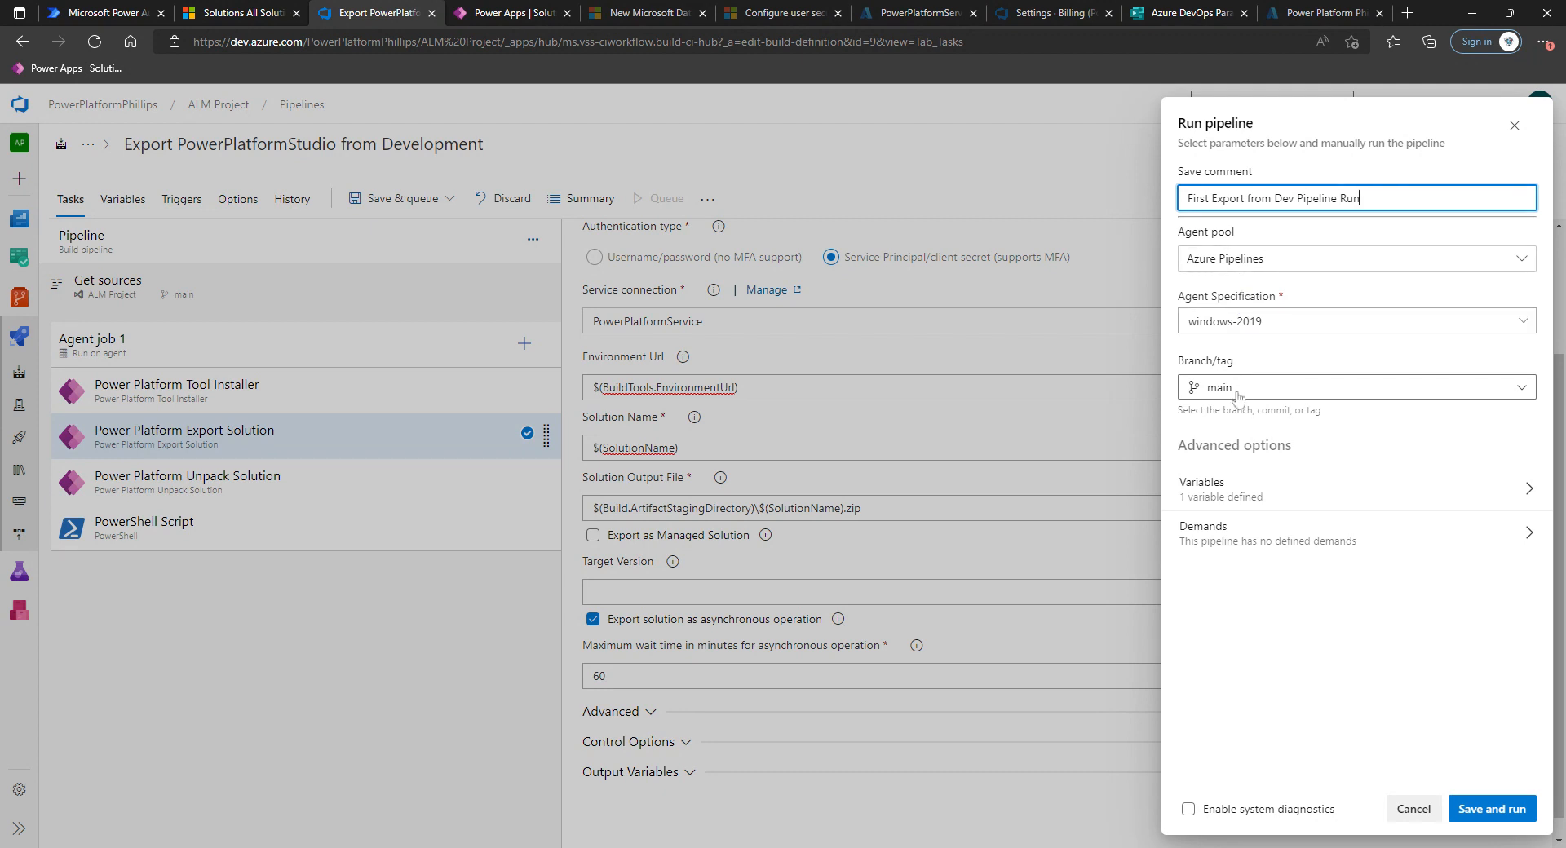
pyautogui.click(1494, 816)
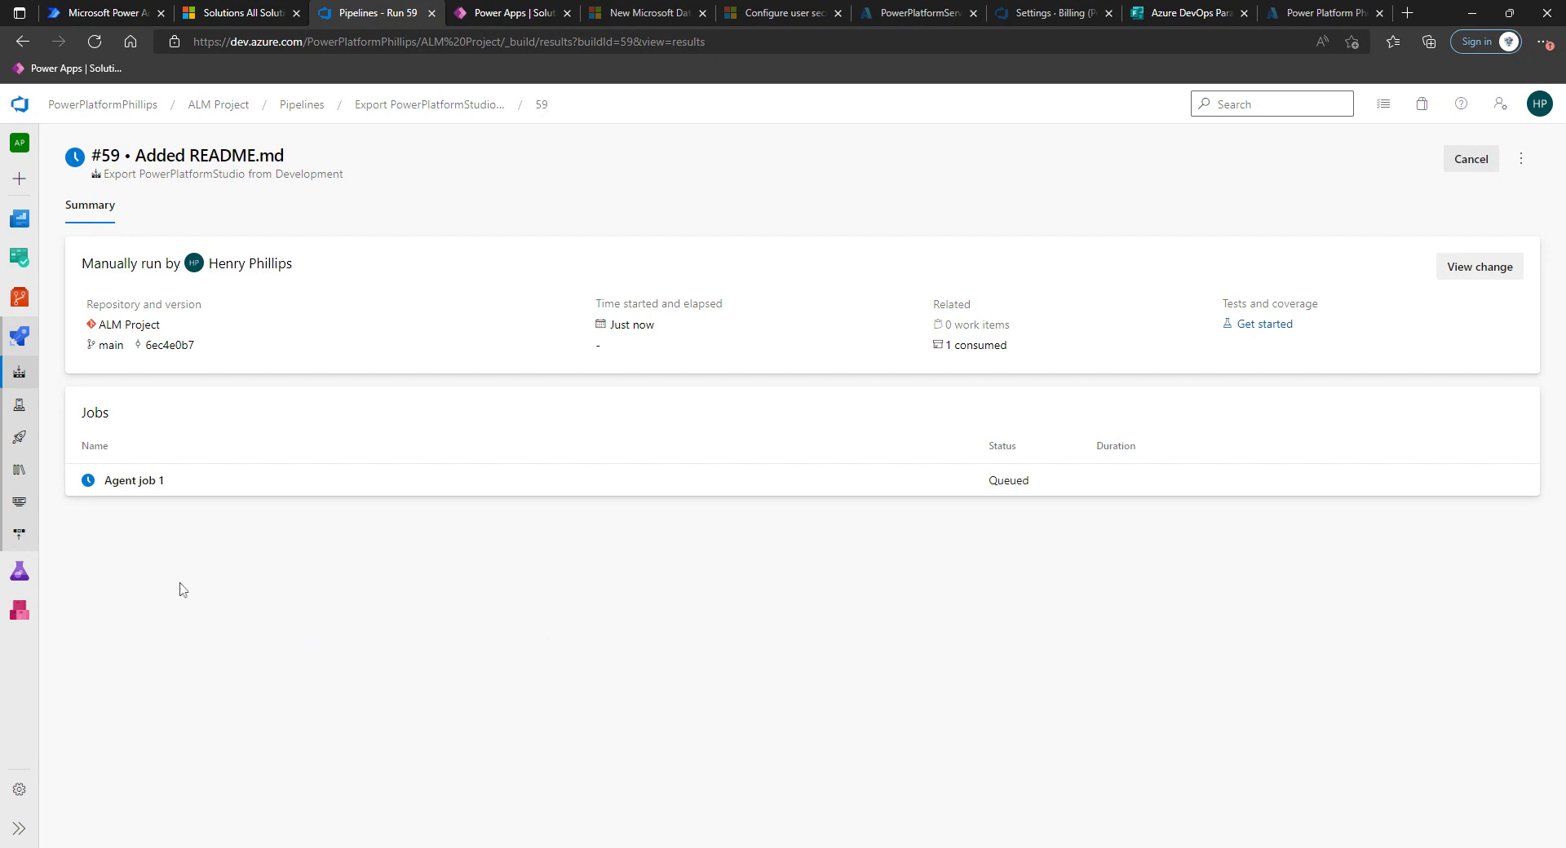
# Open run #59's agent job and follow the checkout, tool installer and export solution task logs.
pyautogui.click(152, 480)
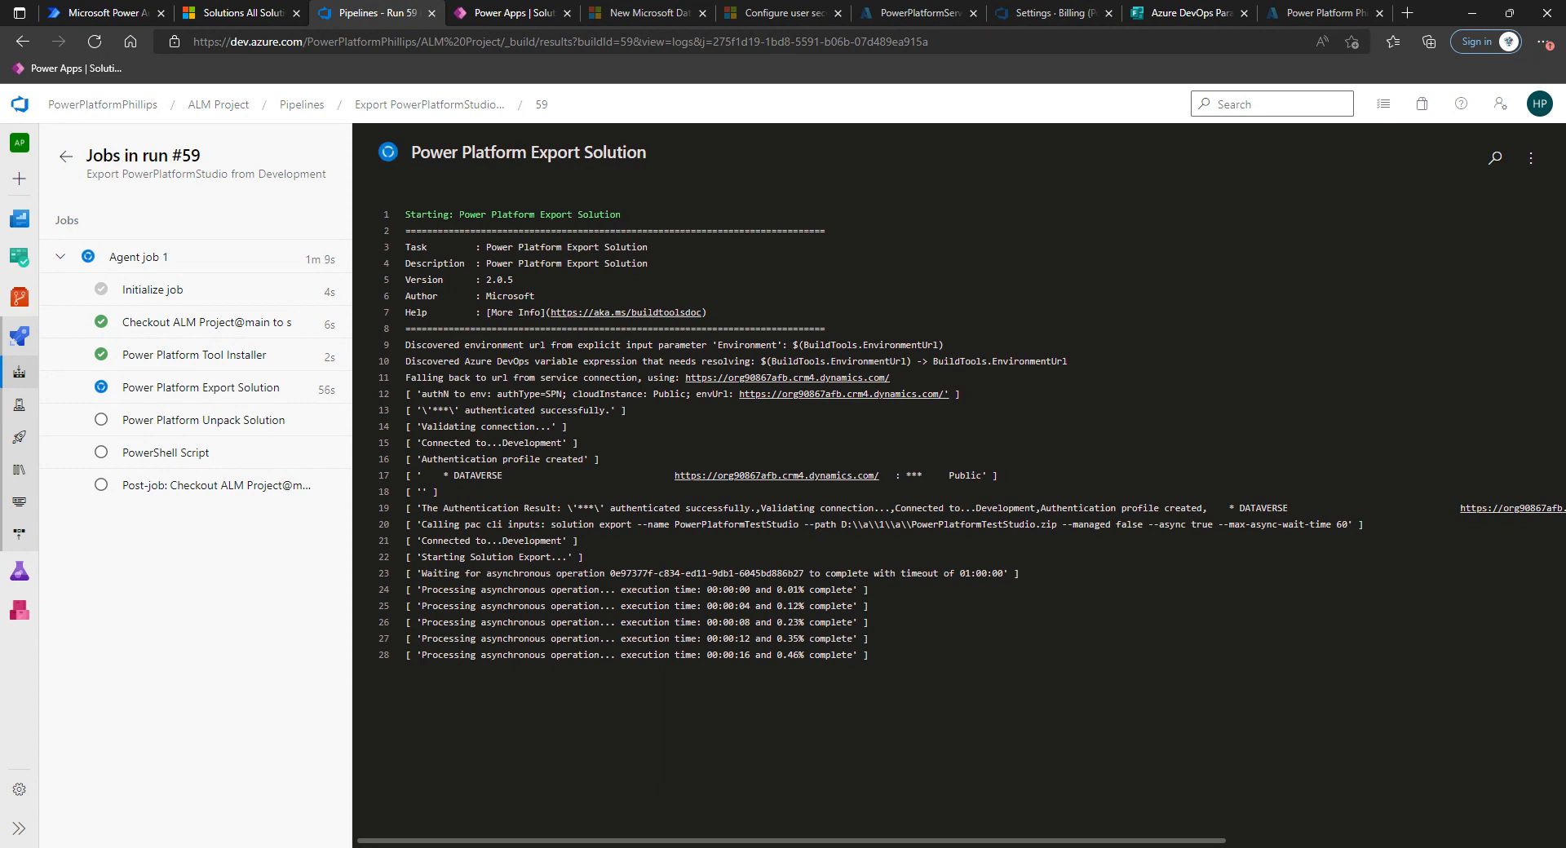
pyautogui.click(211, 324)
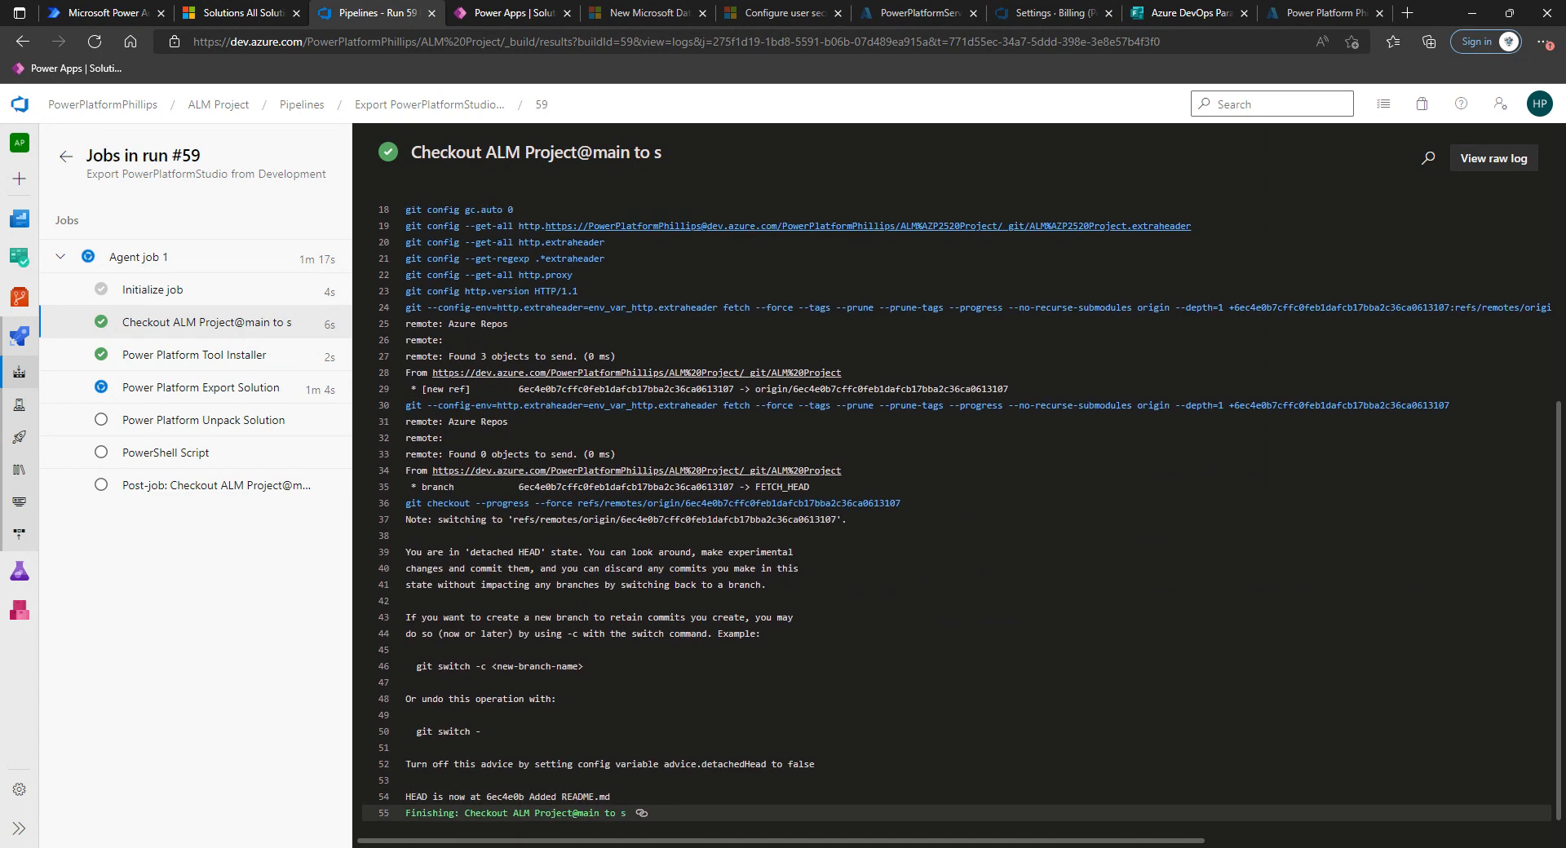
pyautogui.click(201, 364)
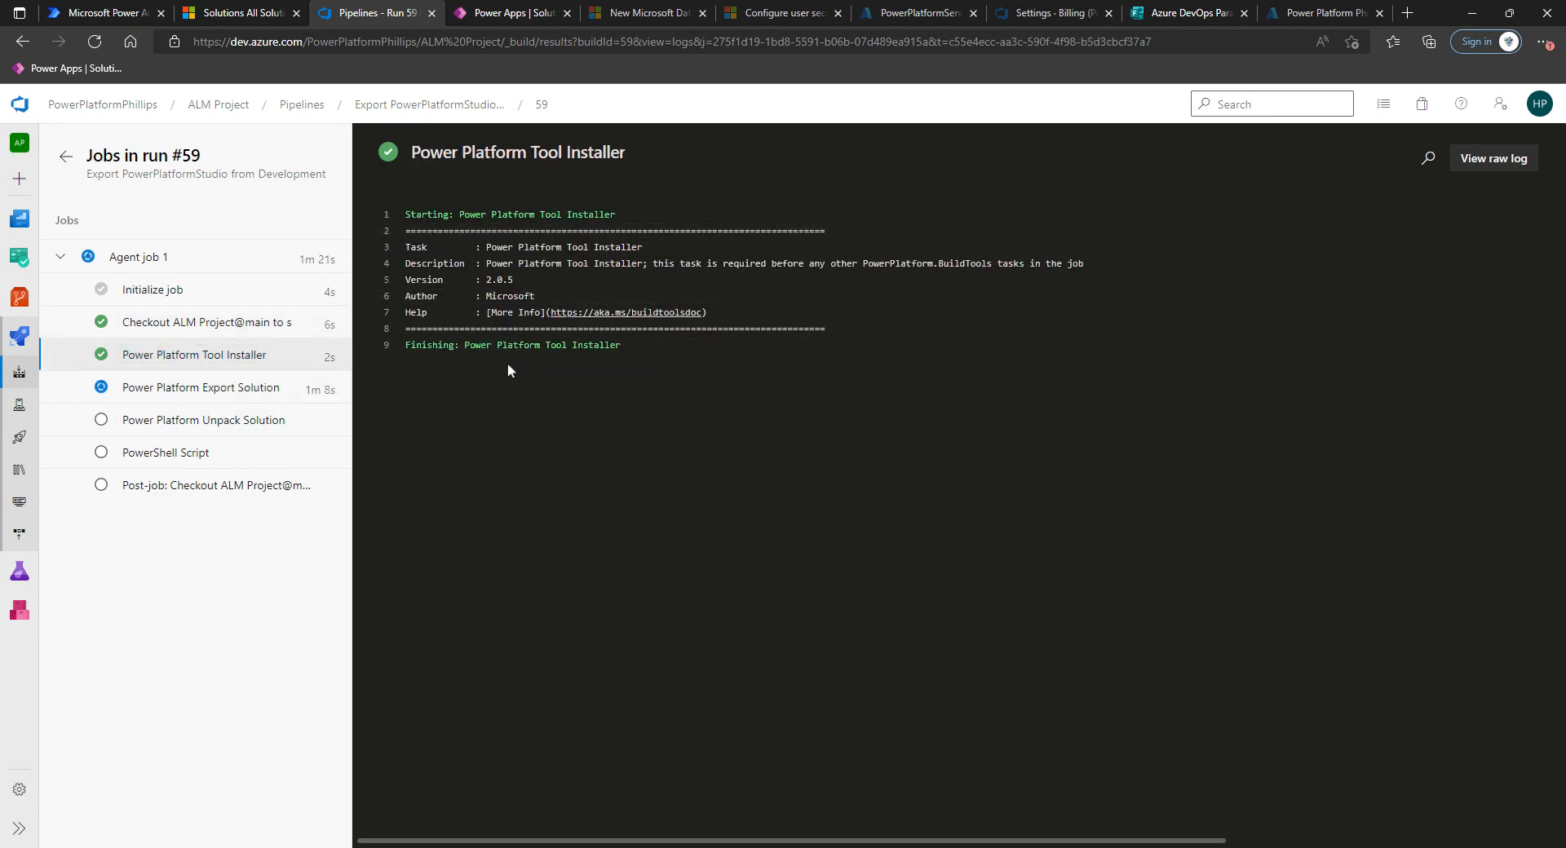
pyautogui.click(210, 390)
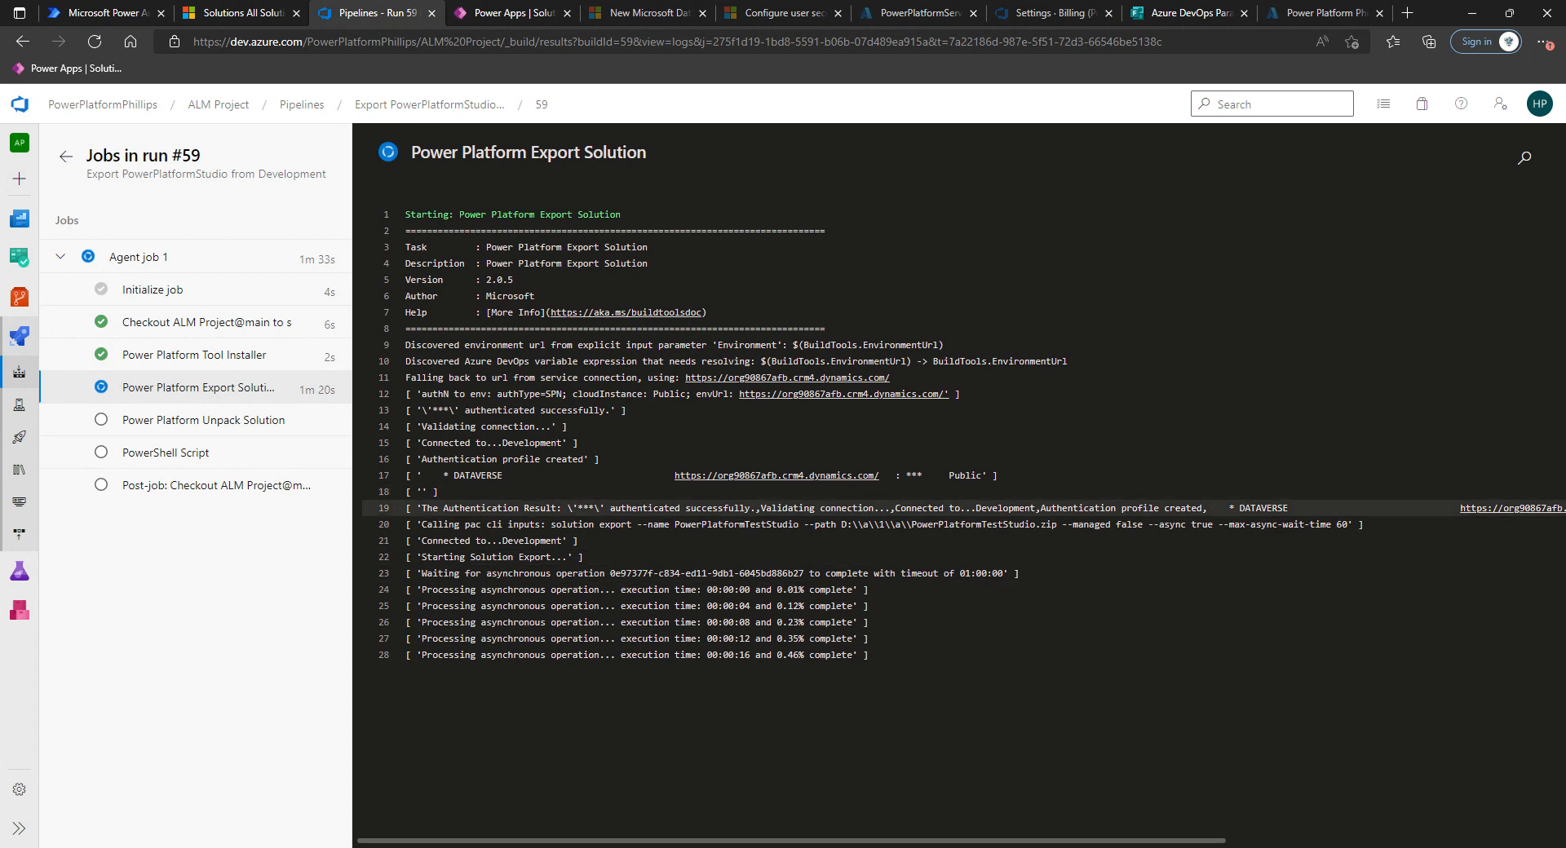
pyautogui.moveTo(421, 508); pyautogui.dragTo(1473, 514)
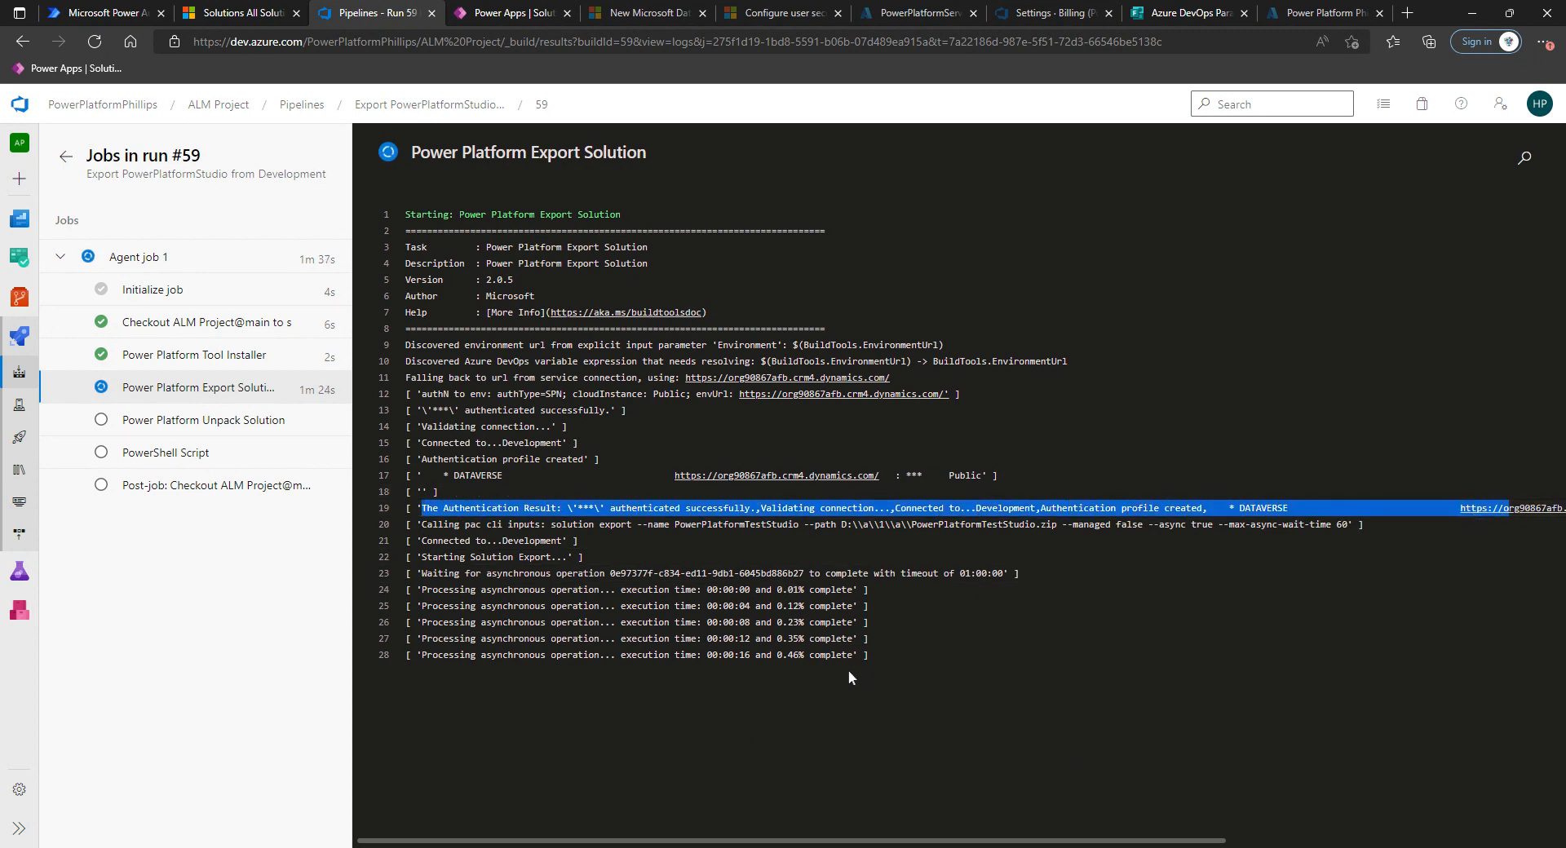
pyautogui.click(860, 708)
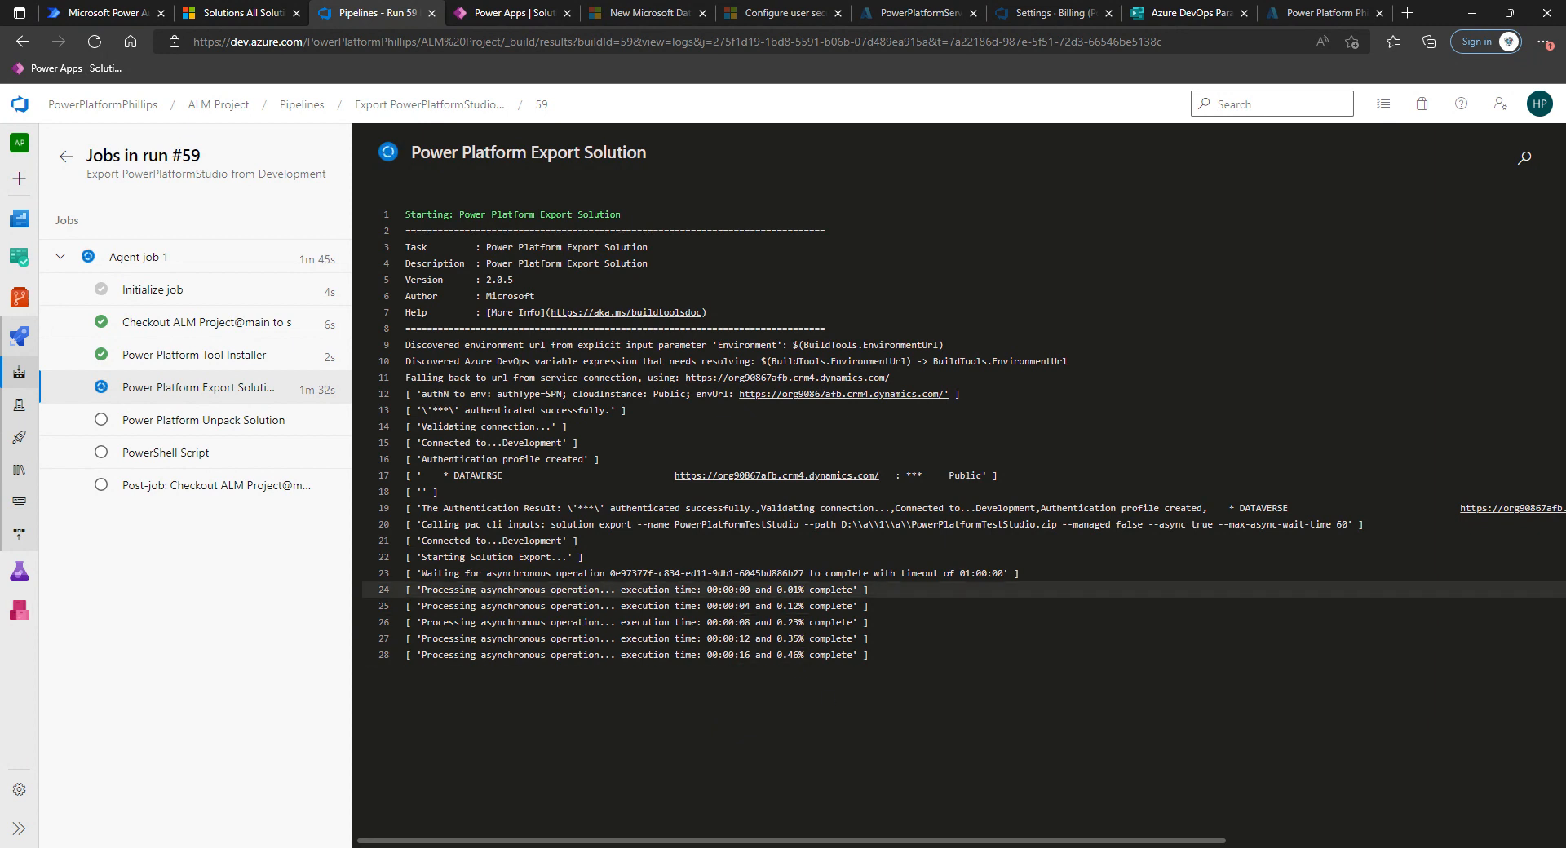
pyautogui.moveTo(804, 574); pyautogui.dragTo(1021, 574)
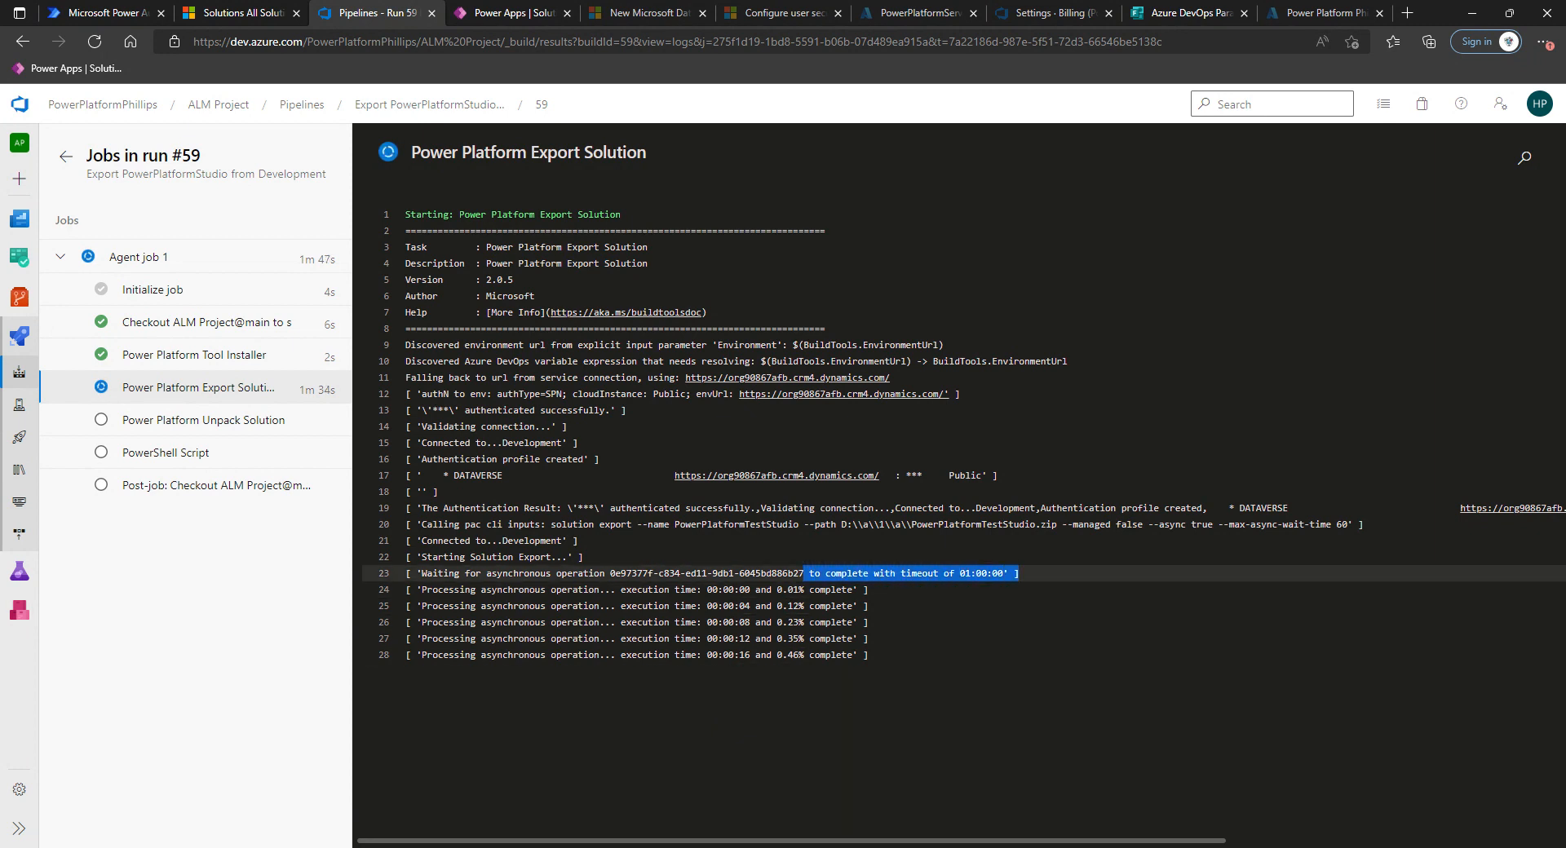
pyautogui.click(979, 606)
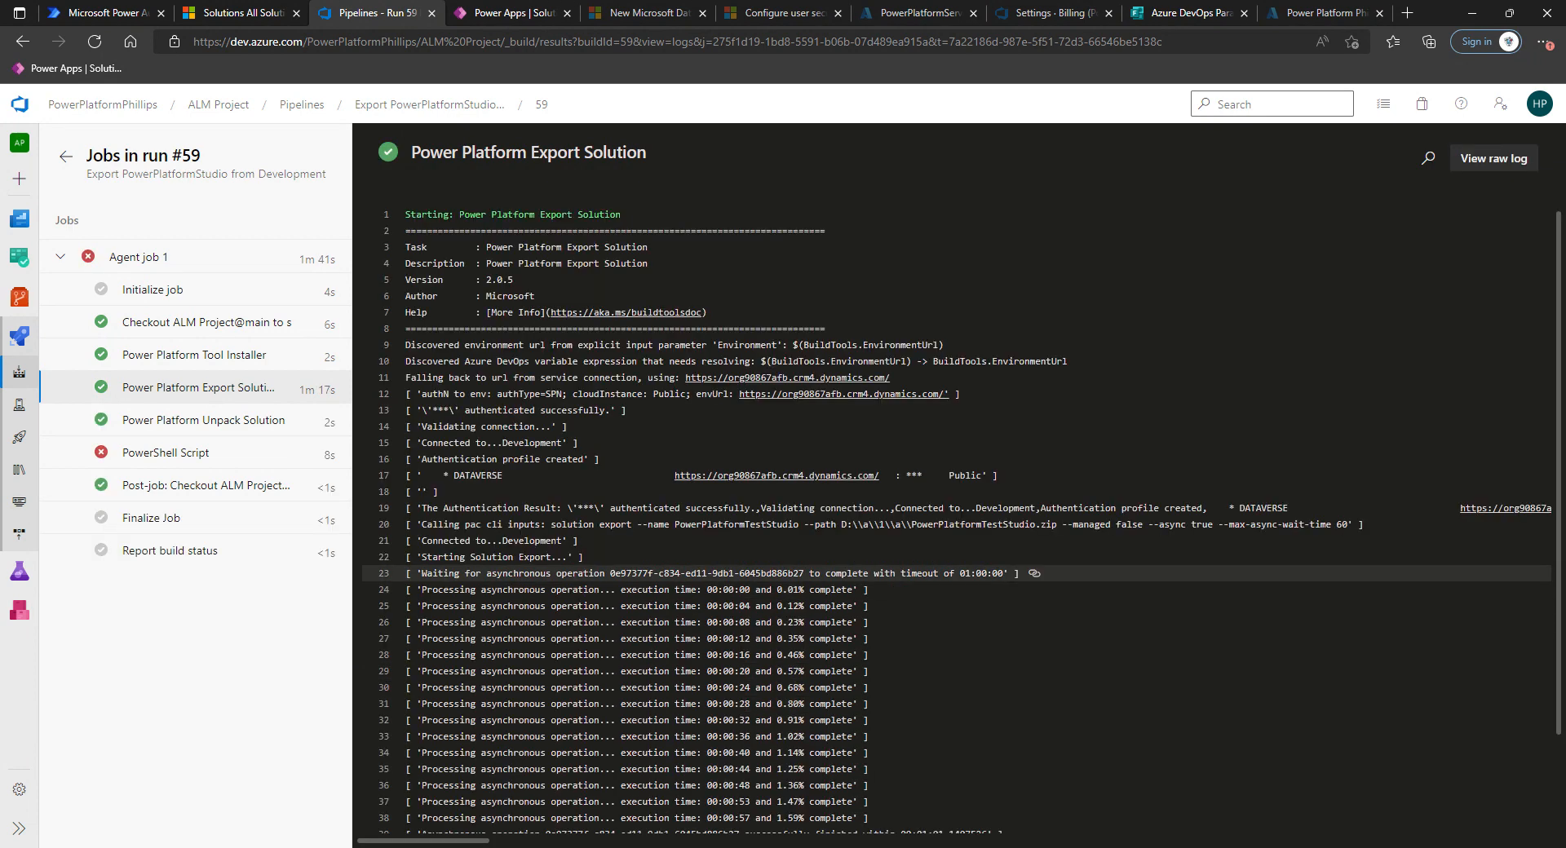
# Inspect the Unpack Solution and PowerShell Script task logs for the run's errors.
pyautogui.click(219, 427)
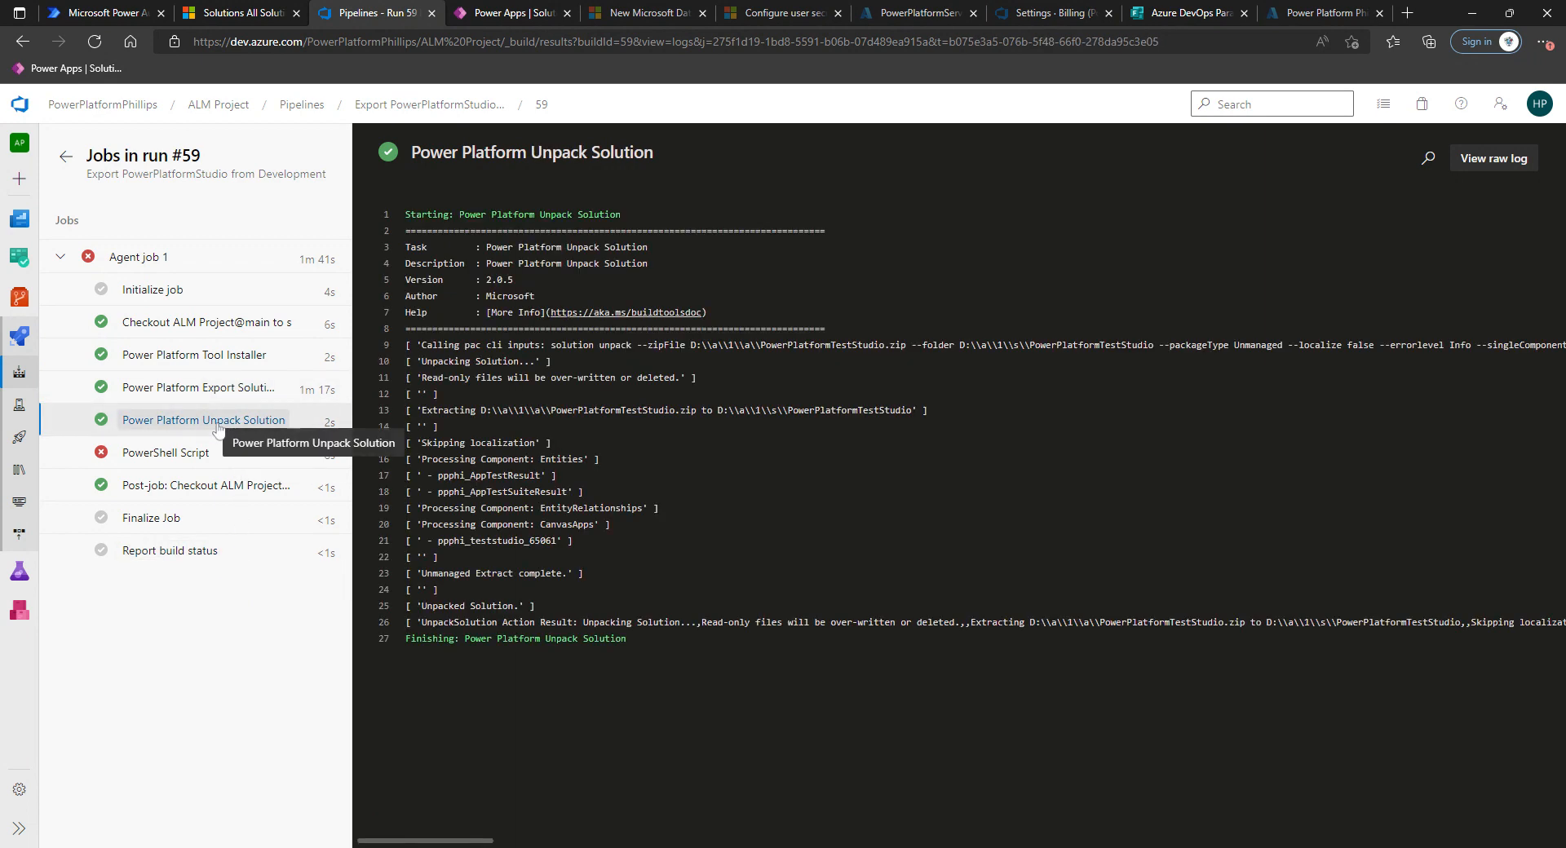
pyautogui.click(184, 461)
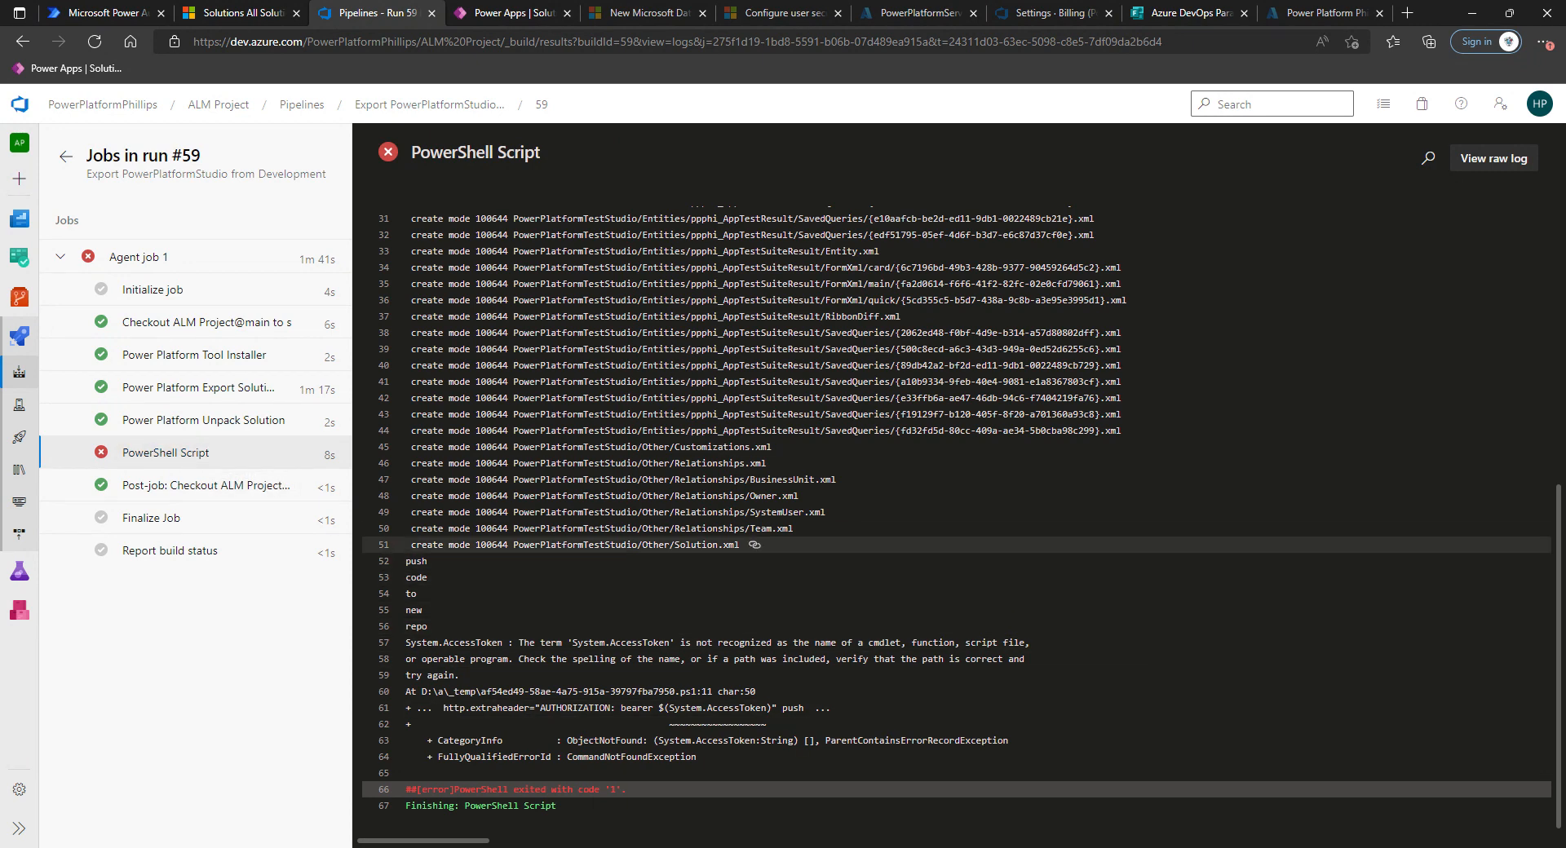
pyautogui.scroll(2, 571, 734)
pyautogui.scroll(3, 571, 693)
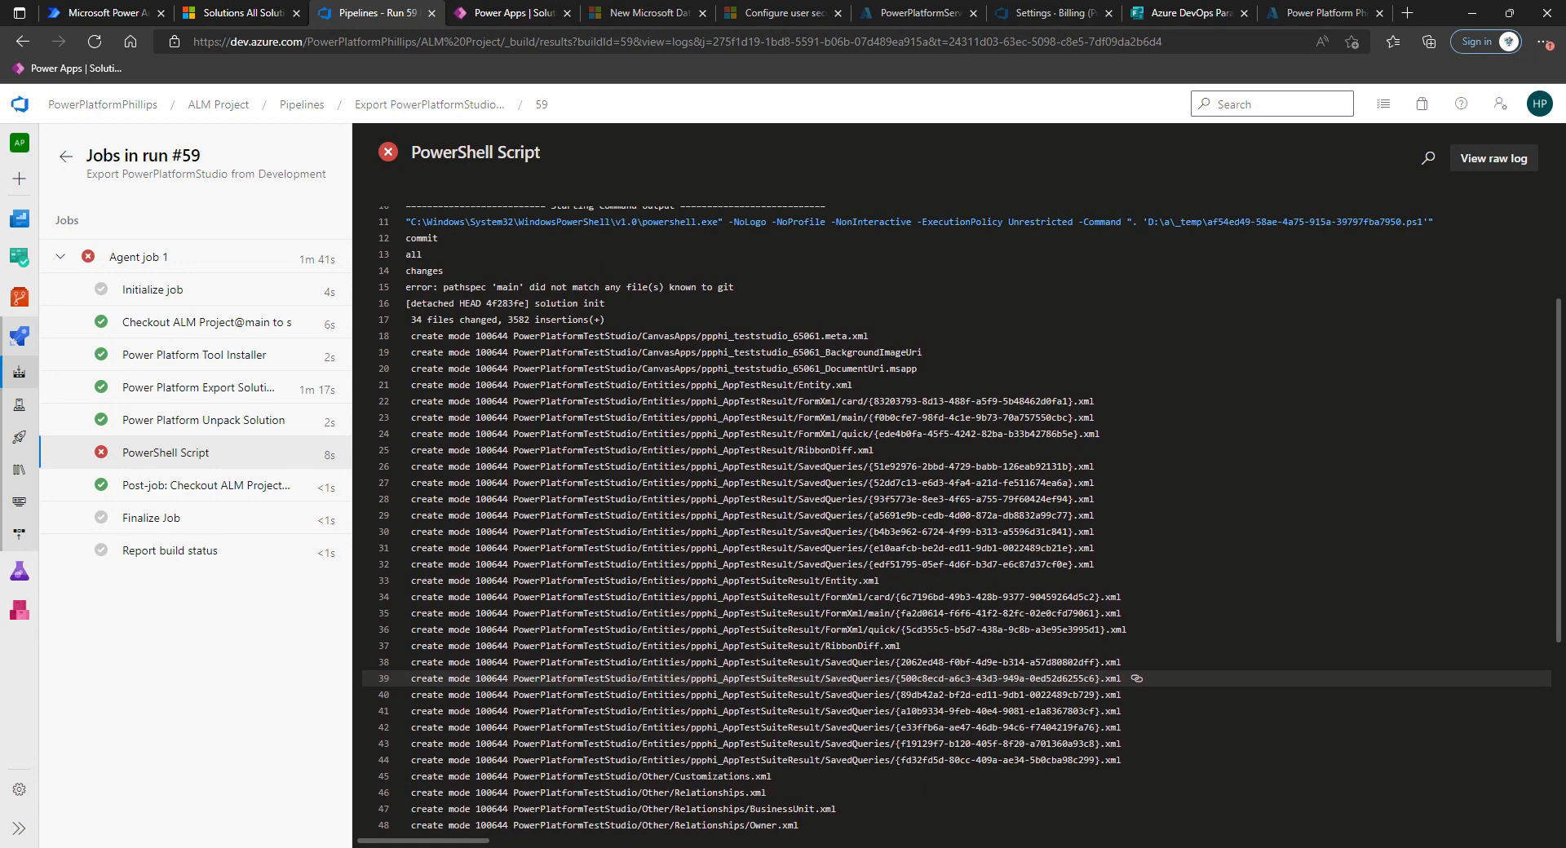
pyautogui.scroll(3, 955, 523)
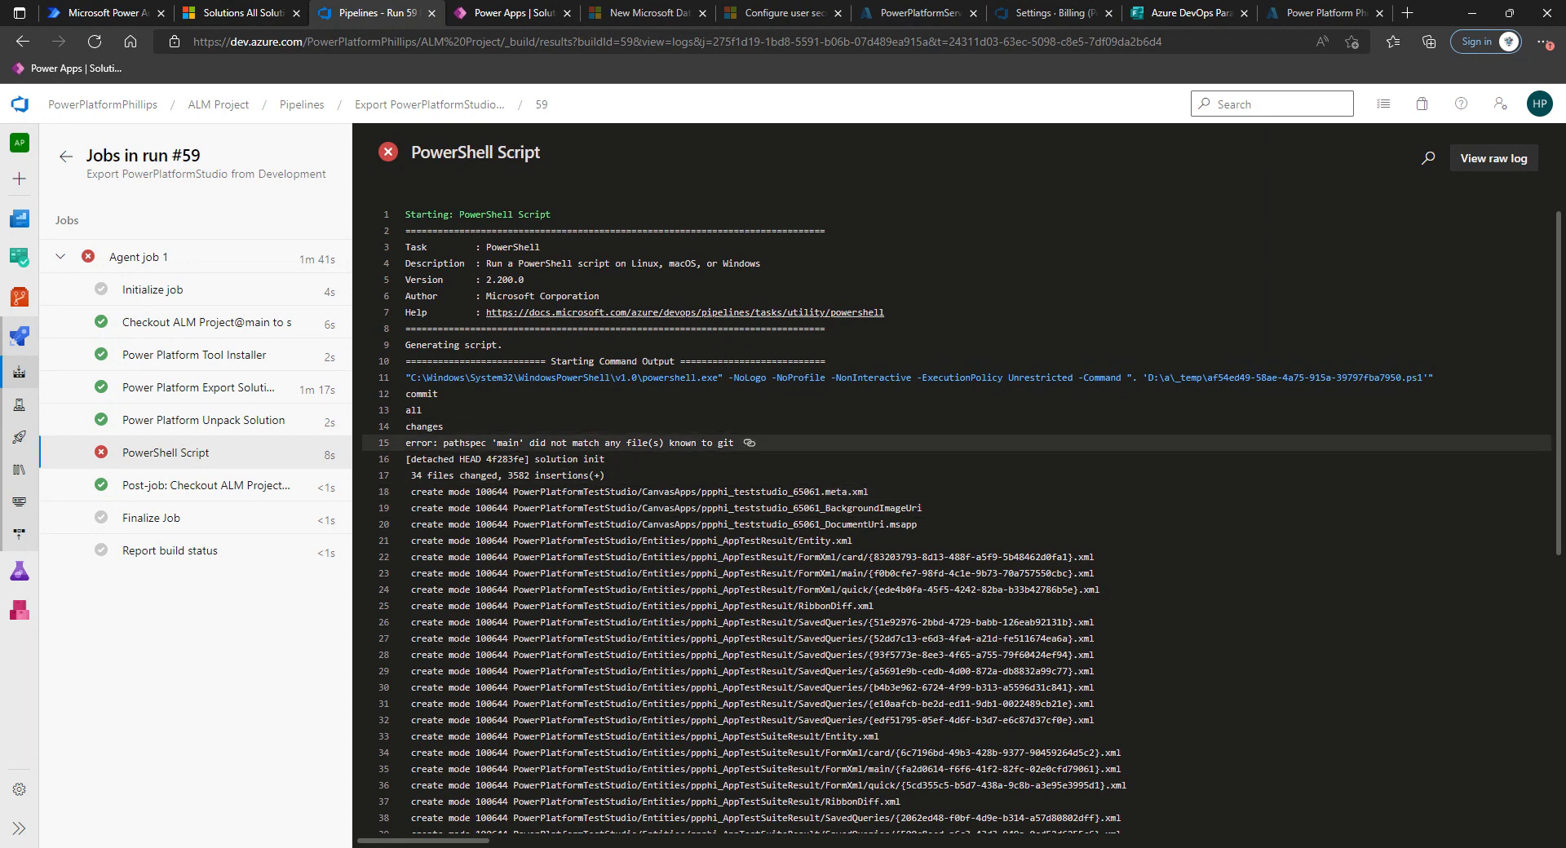
pyautogui.moveTo(443, 443); pyautogui.dragTo(734, 443)
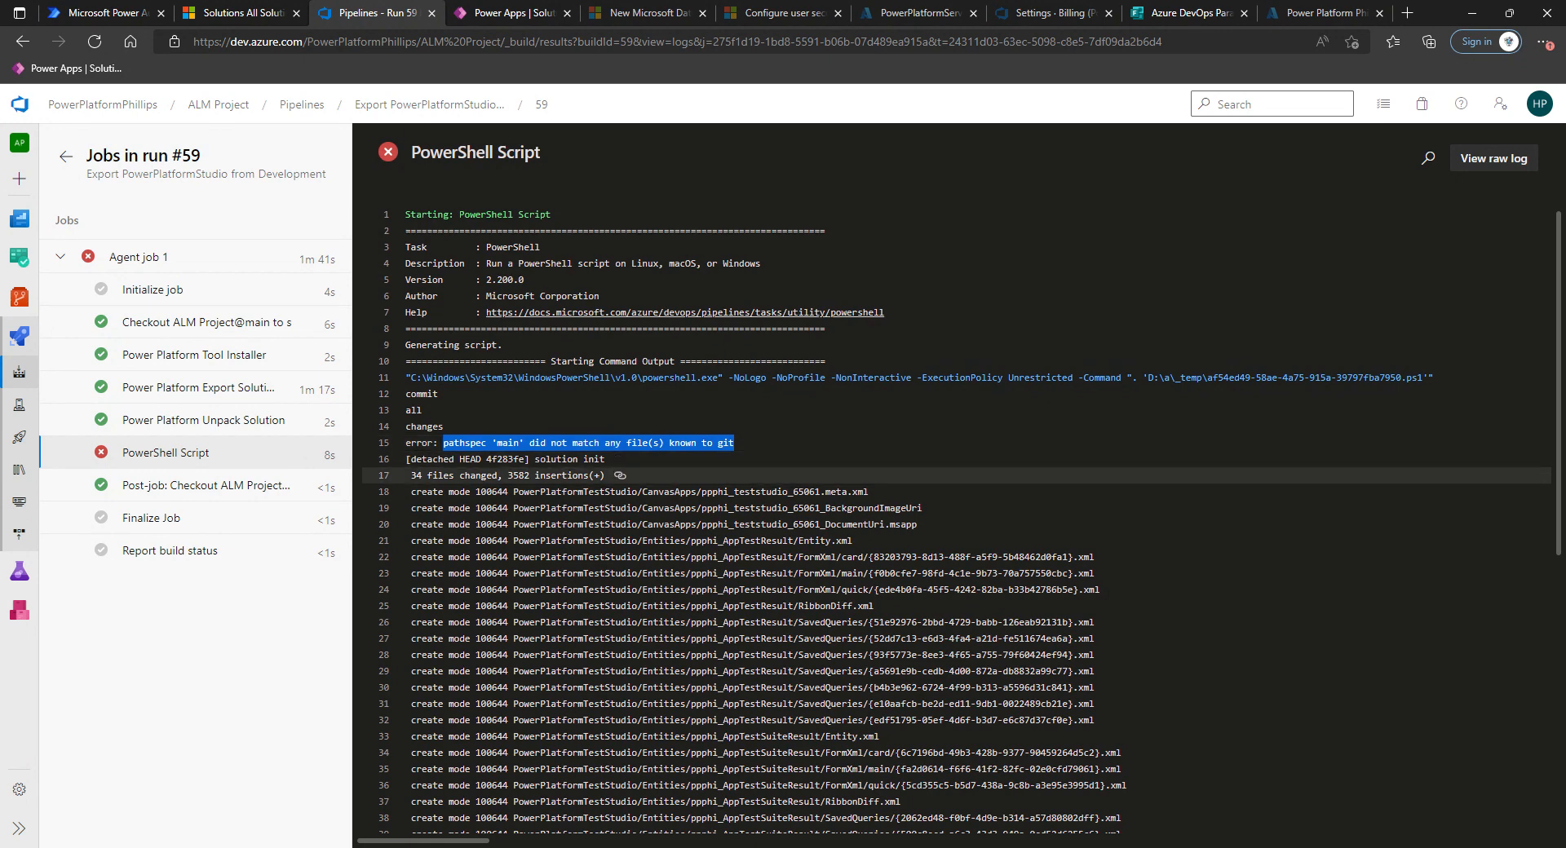
pyautogui.scroll(-4, 815, 538)
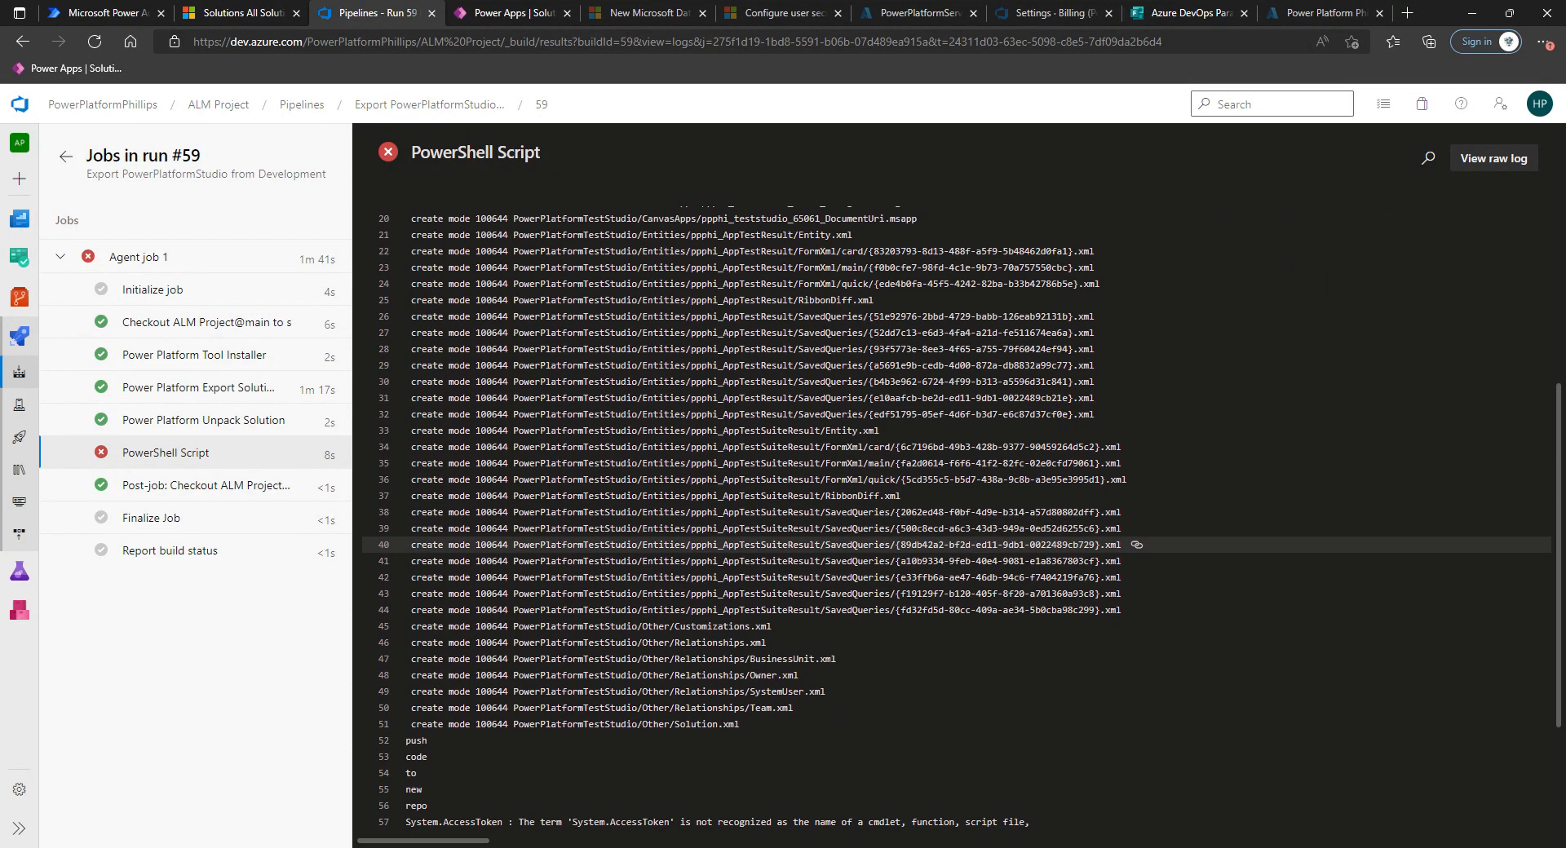
pyautogui.scroll(-3, 816, 545)
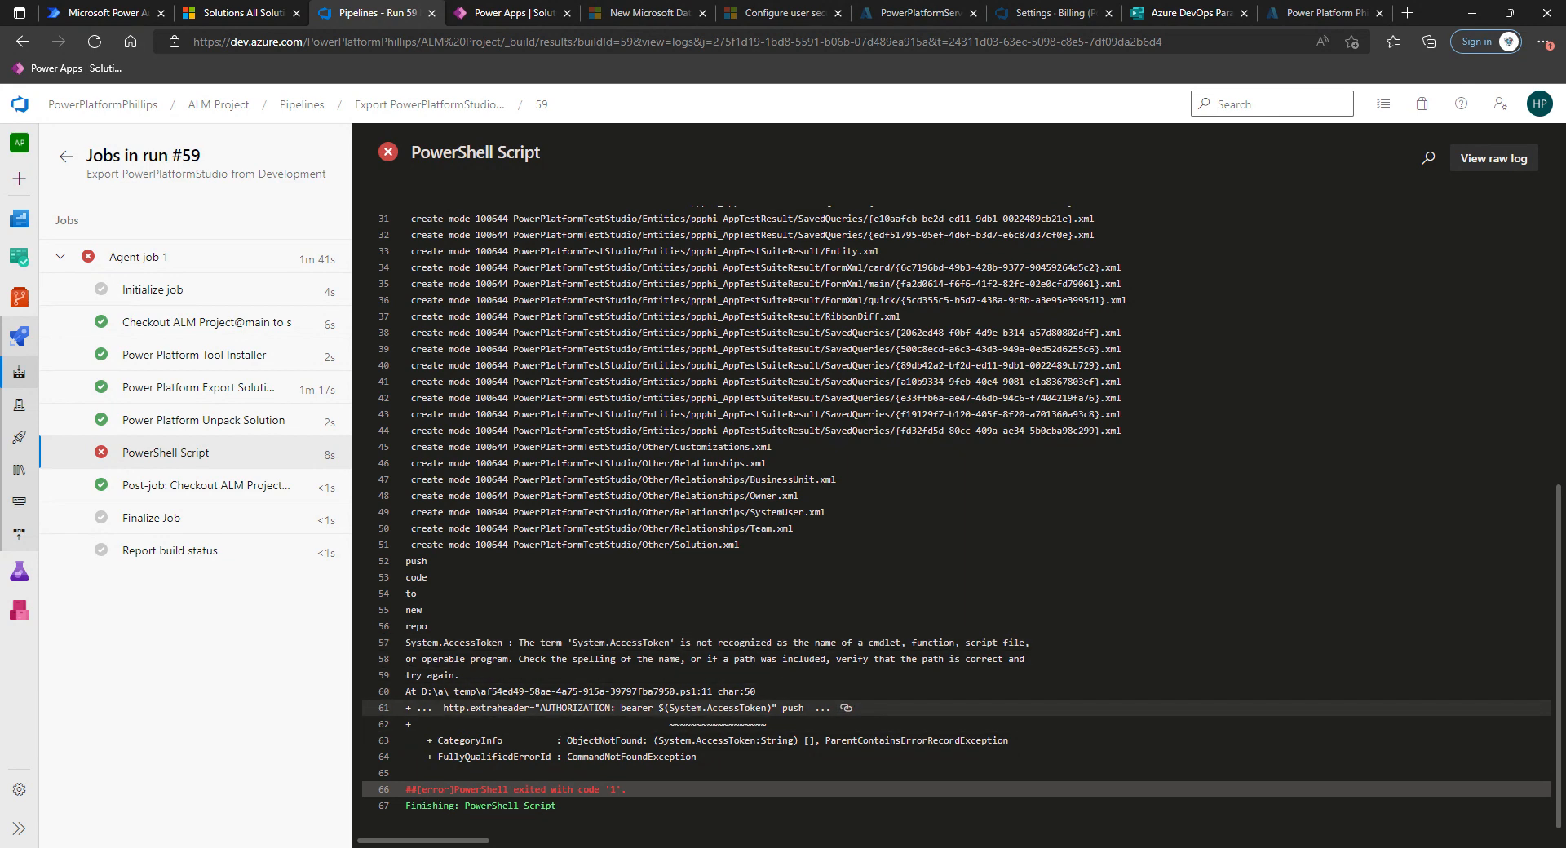
pyautogui.moveTo(778, 708); pyautogui.dragTo(658, 708)
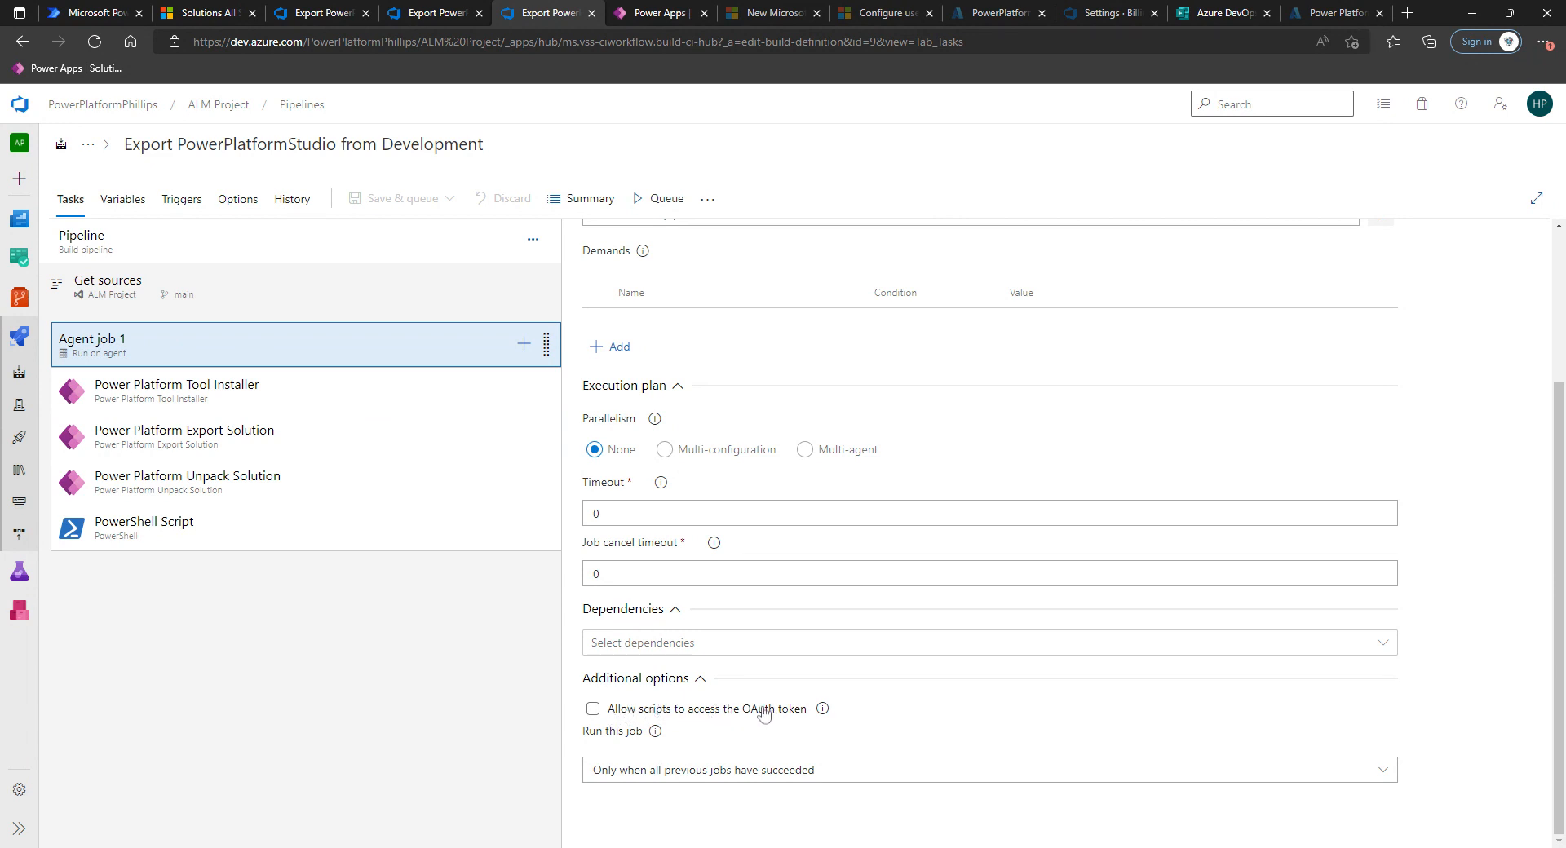
# Allow scripts to access the OAuth token on the agent job and save and run the pipeline again.
pyautogui.click(594, 710)
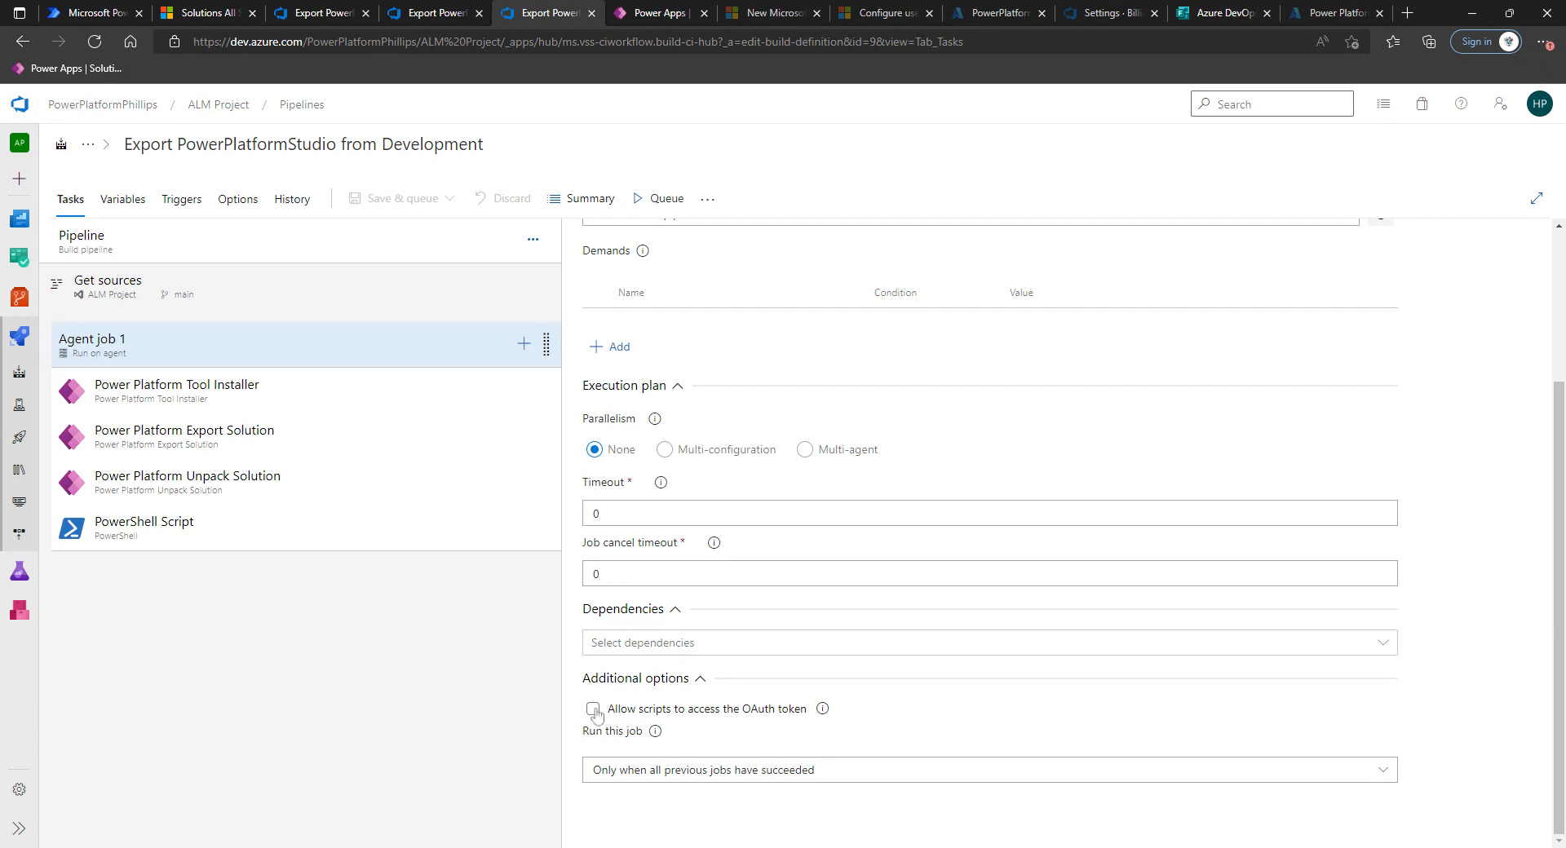
pyautogui.click(400, 198)
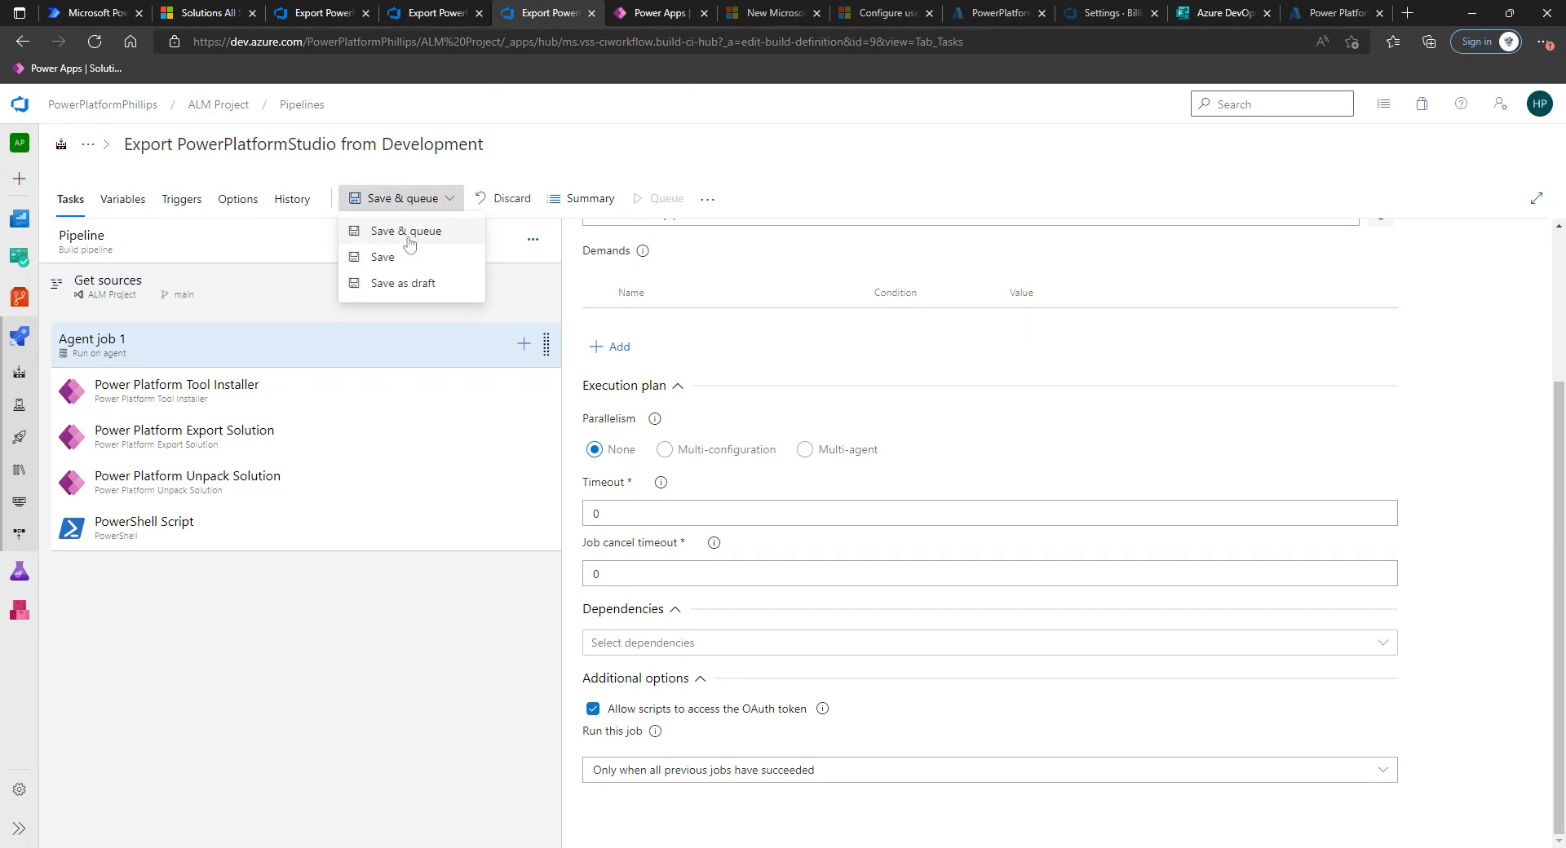
pyautogui.click(408, 236)
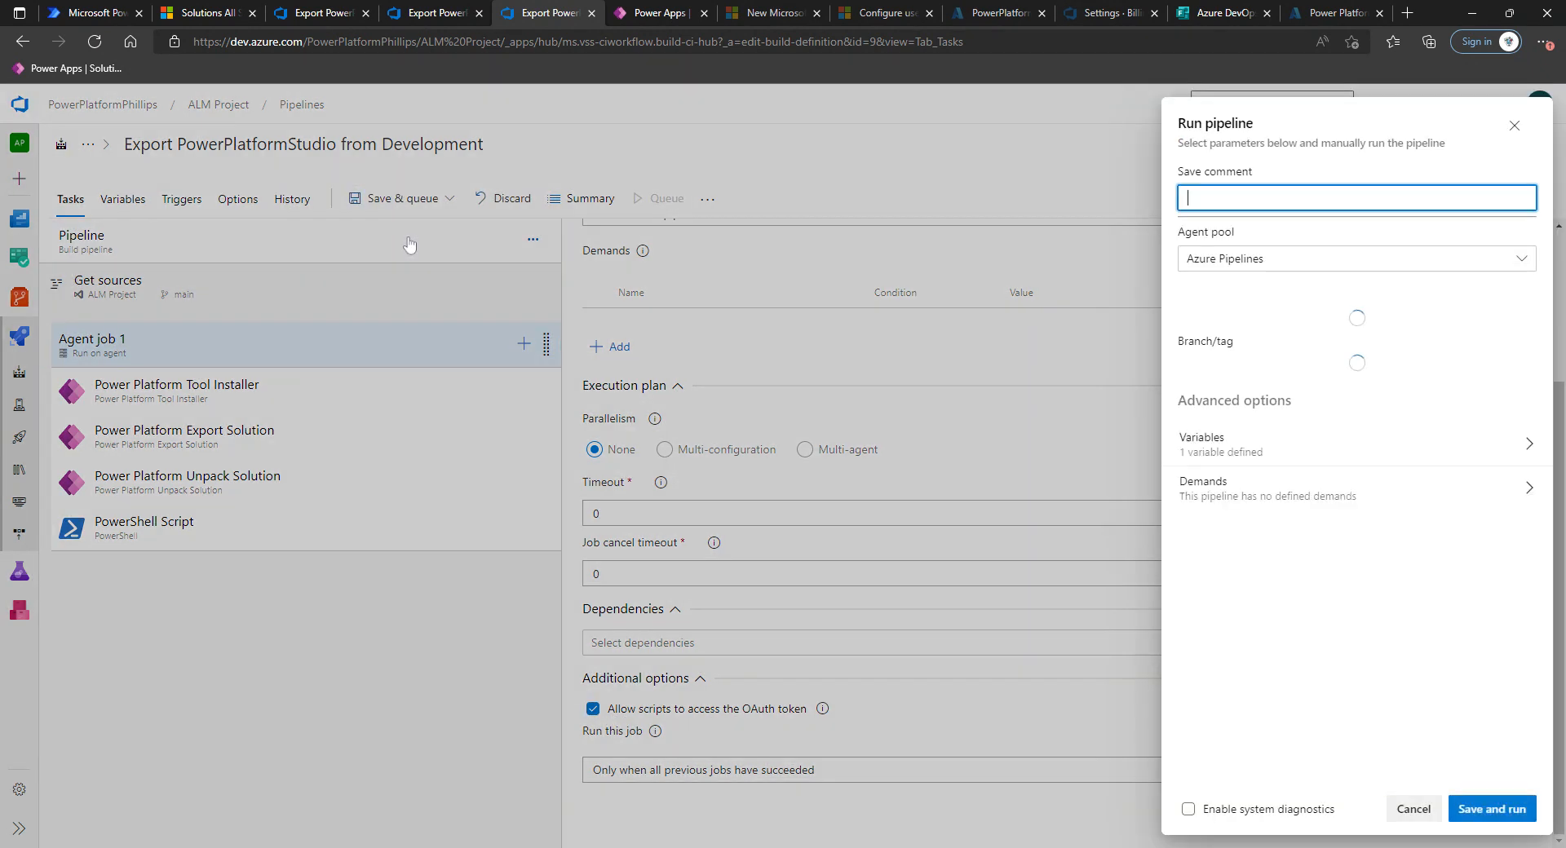
pyautogui.click(1498, 814)
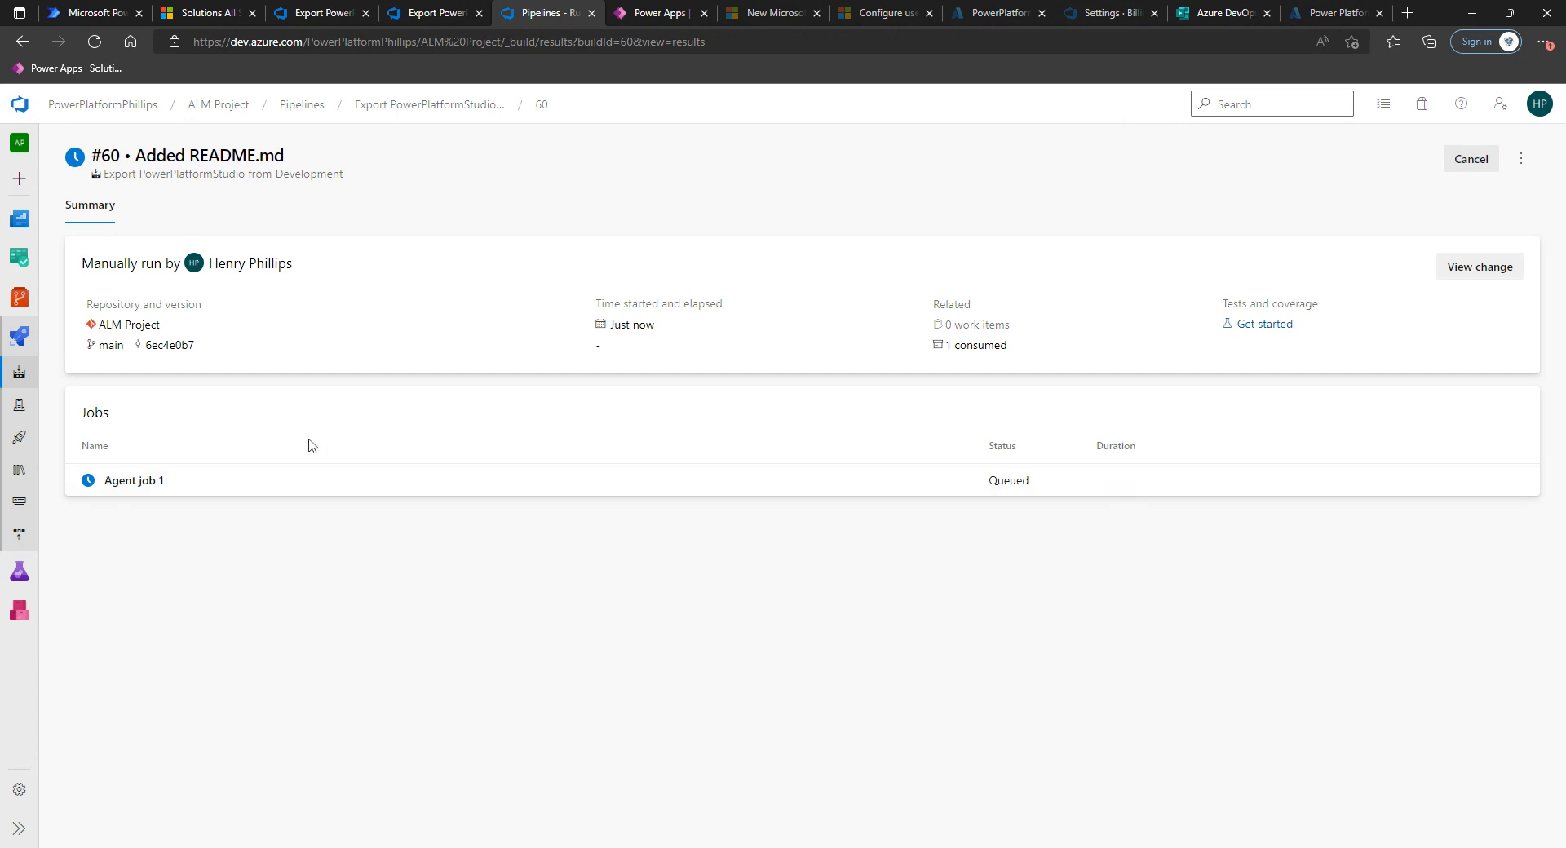
# Check the new run's PowerShell Script log and the repository's files.
pyautogui.click(140, 482)
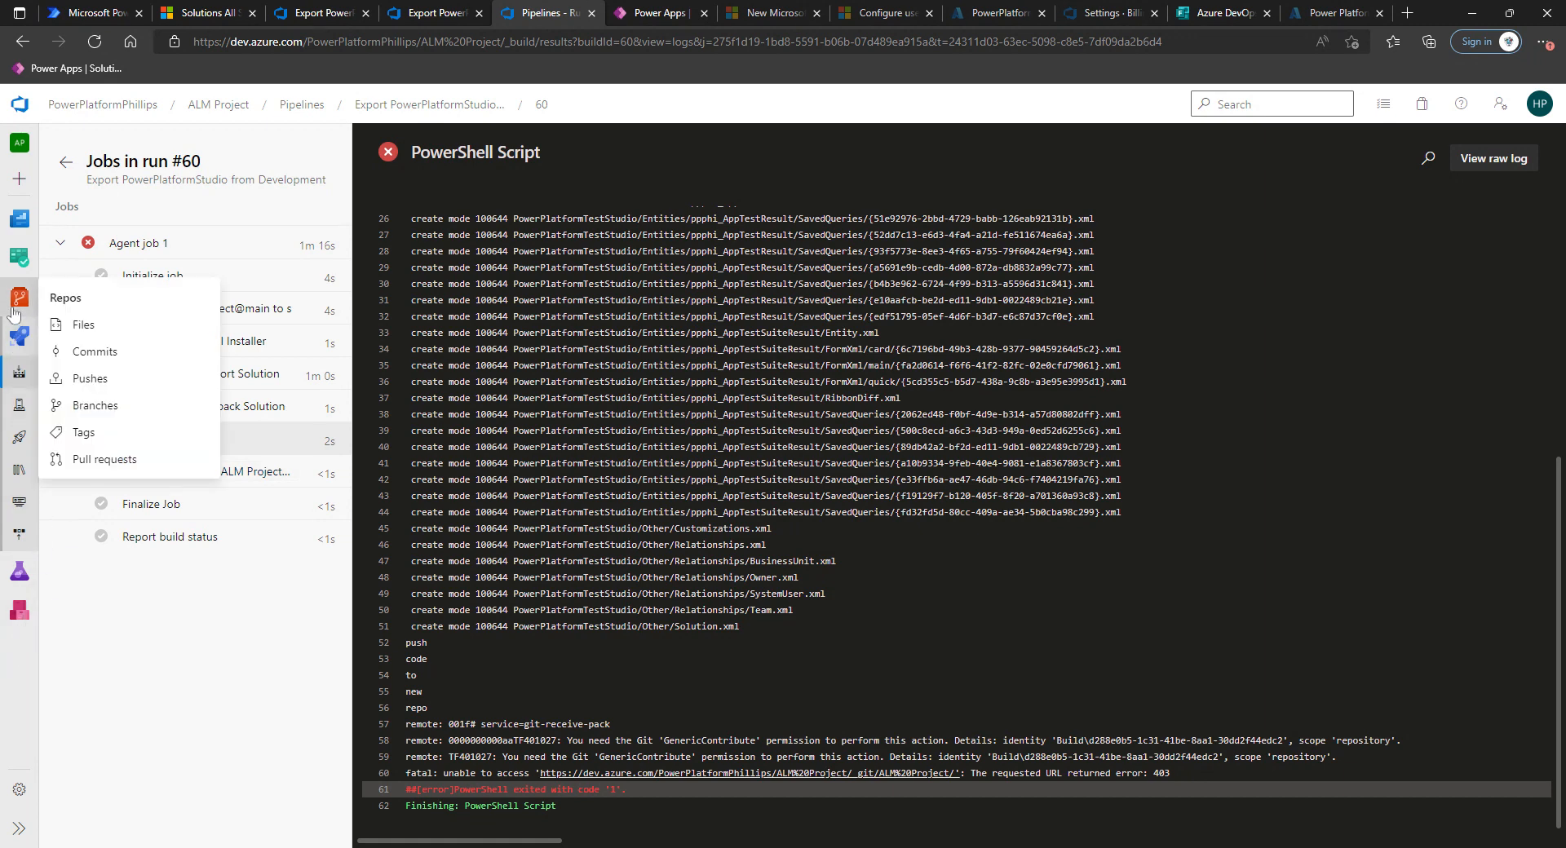
pyautogui.click(16, 303)
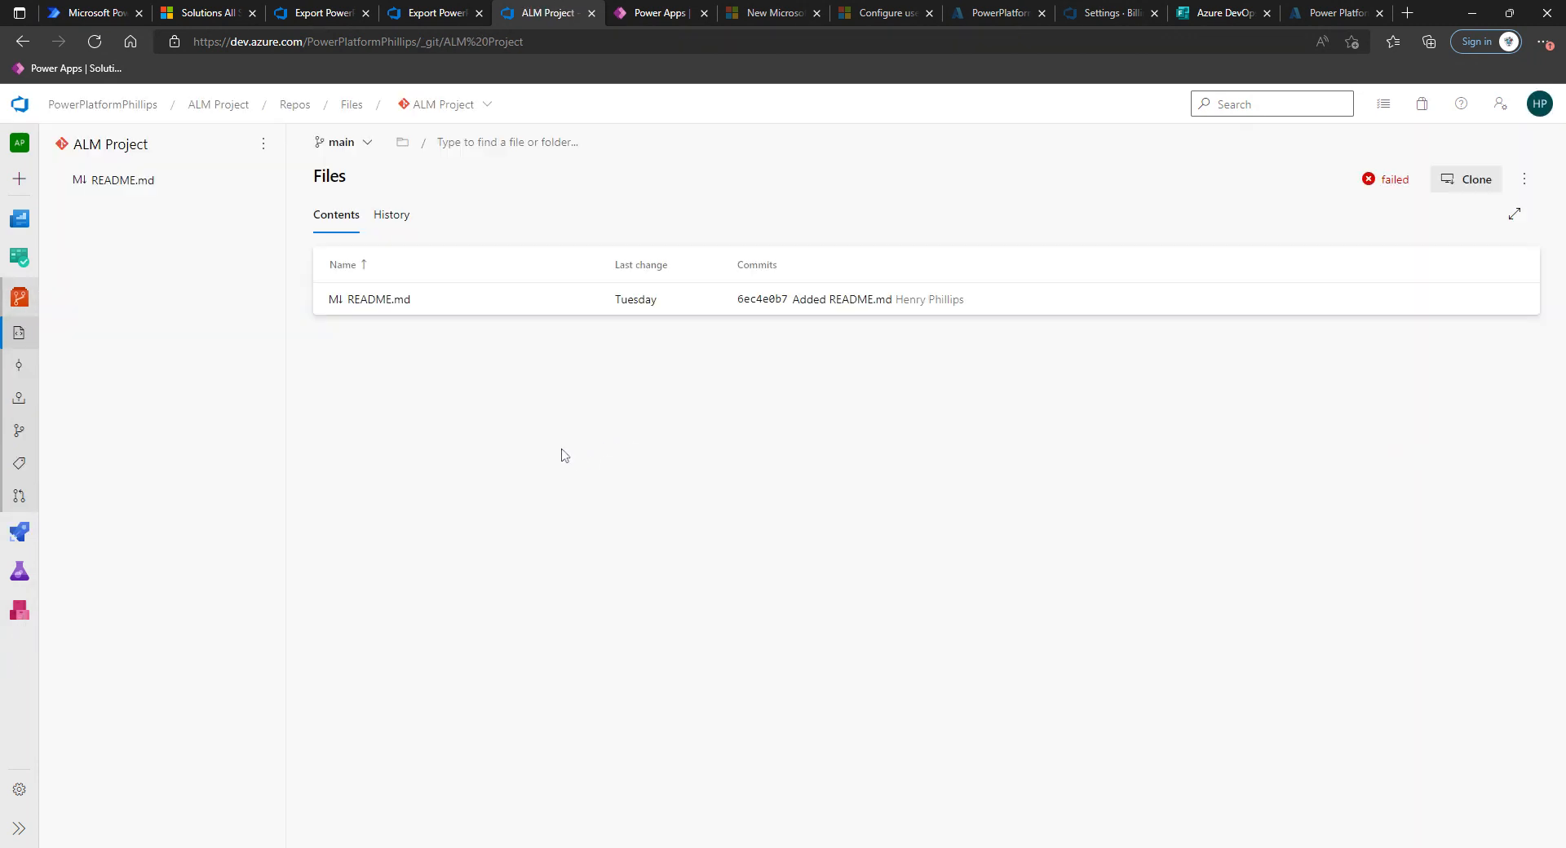